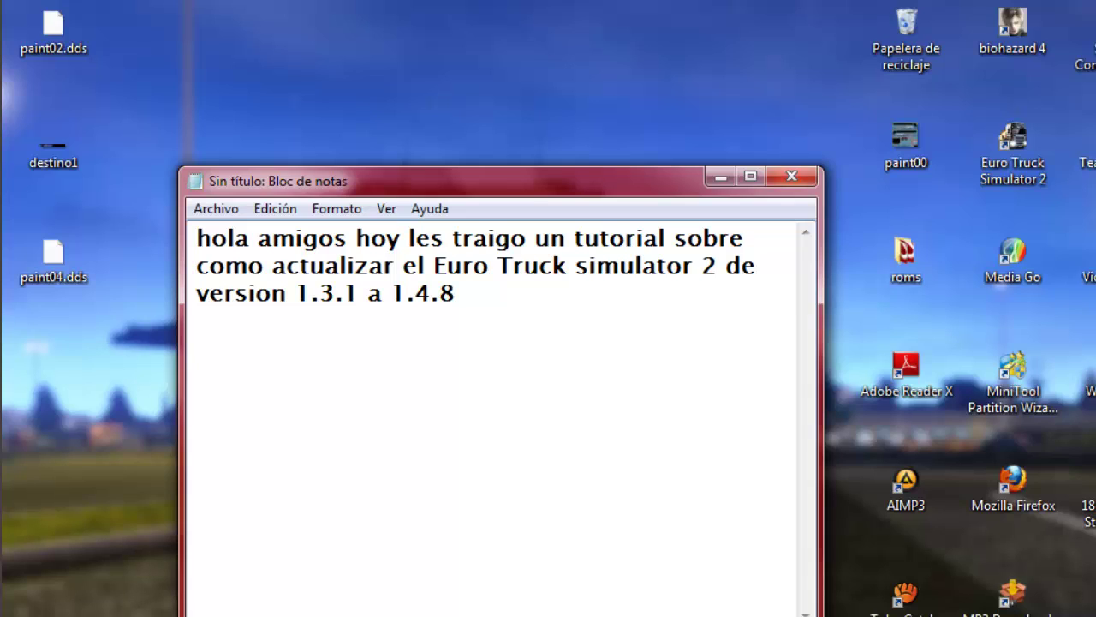
# - Begin a new paragraph below the introduction, after a blank line, reading "el primer paso es descarga la actualizacion, que"
pyautogui.press('Return')
pyautogui.write('el primer paso')
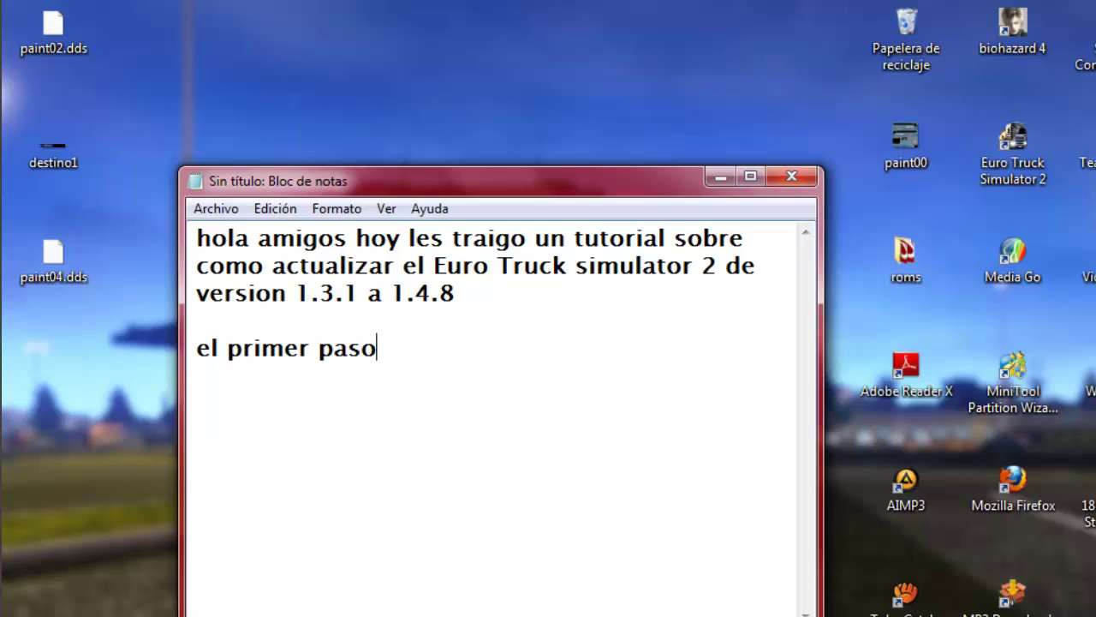
pyautogui.write(' es descarga ')
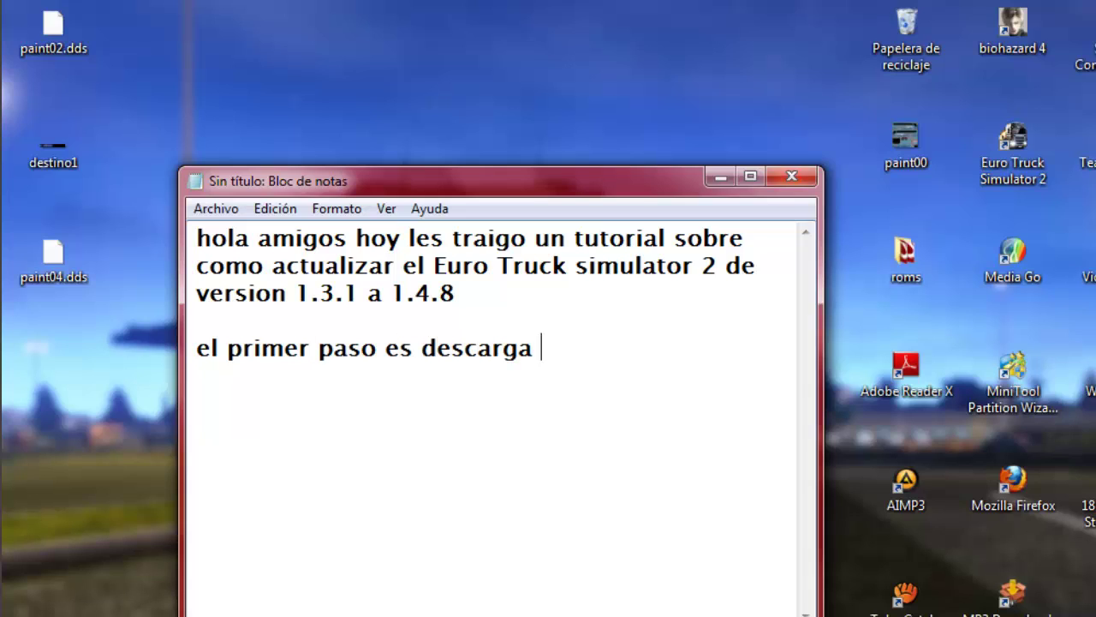
pyautogui.write('la actual')
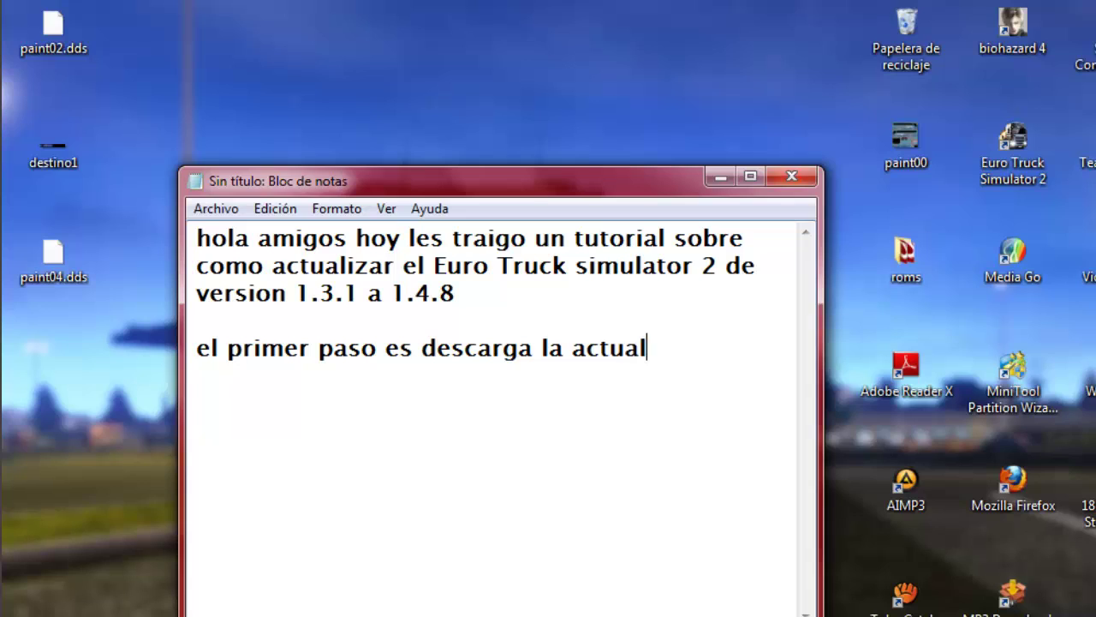
pyautogui.write('izacion')
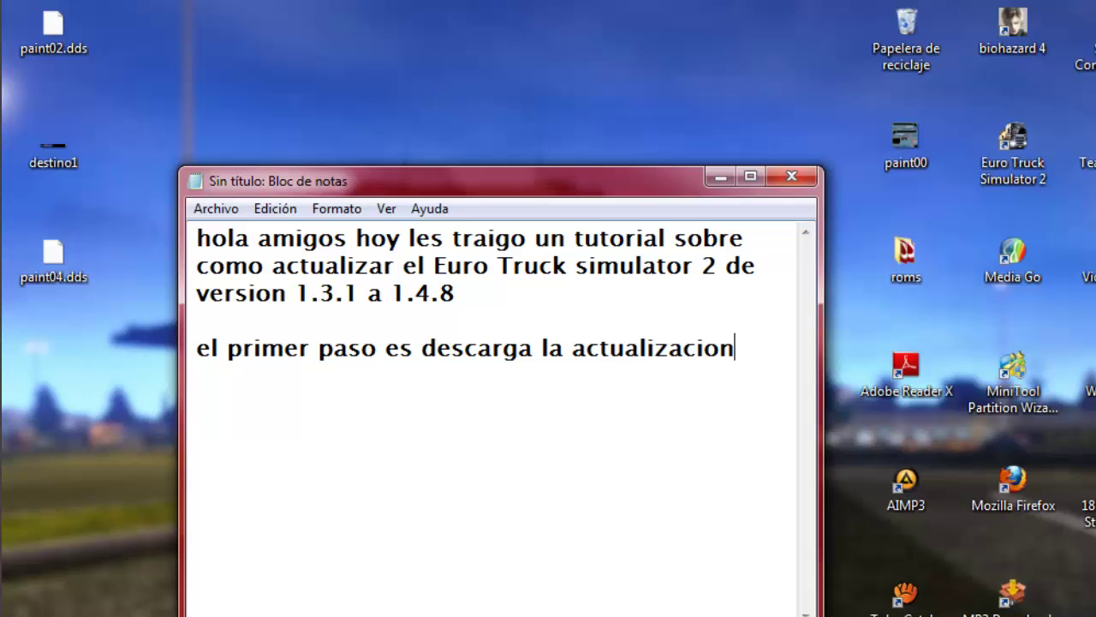
pyautogui.write(', que')
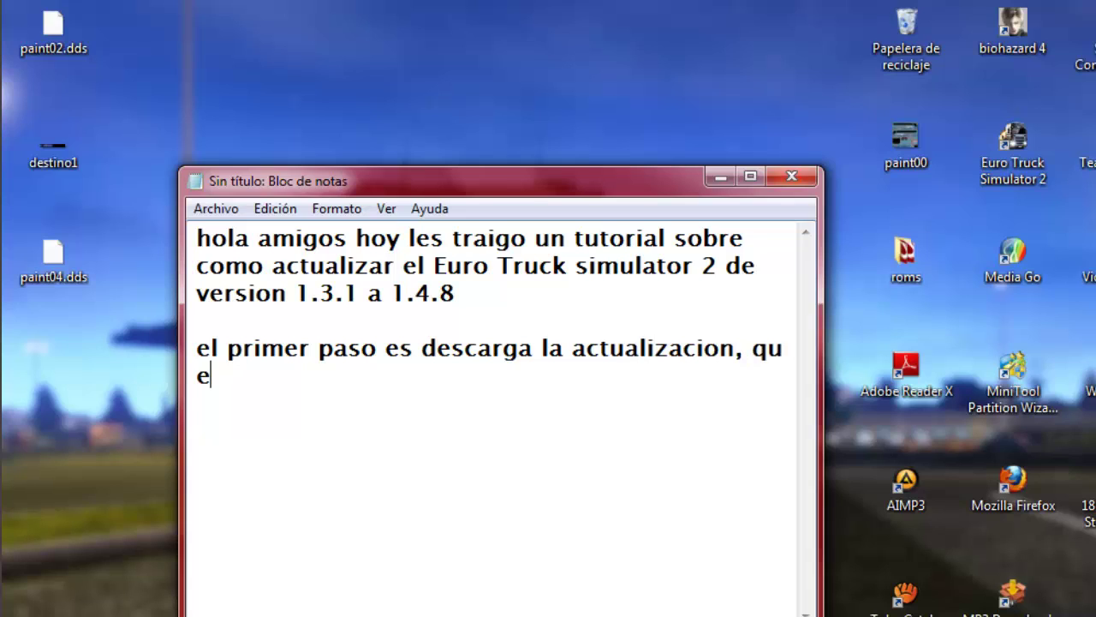
# - Continue the sentence with "posteriormente les dejaré", properly spaced after "que"
pyautogui.write('pos')
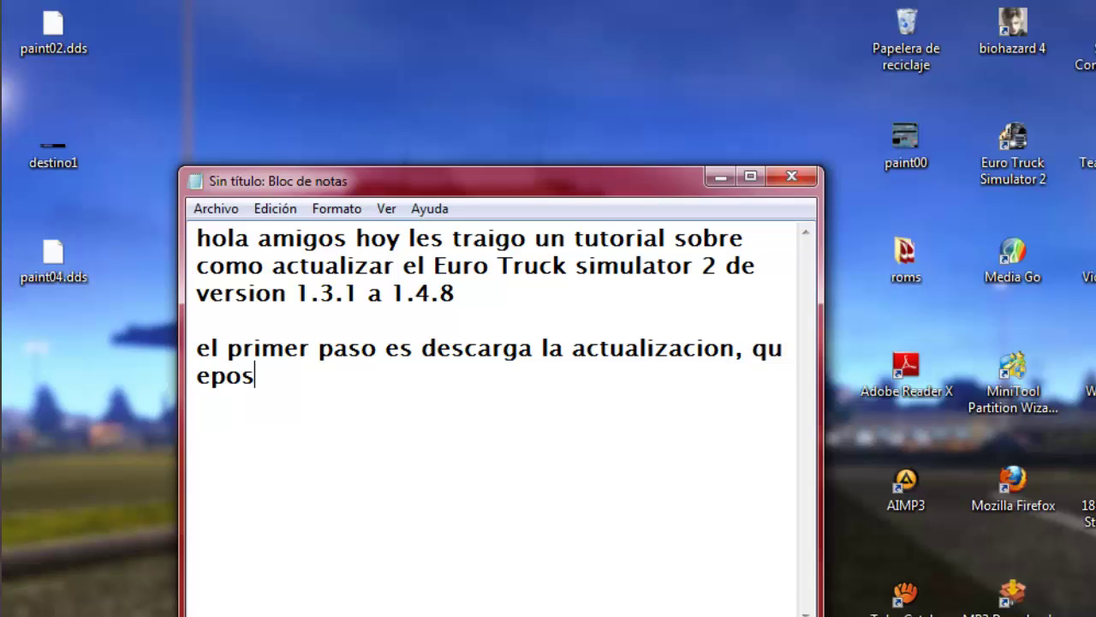
pyautogui.press('BackSpace')
pyautogui.press('BackSpace')
pyautogui.press('BackSpace')
pyautogui.press('BackSpace')
pyautogui.write('e posterioe')
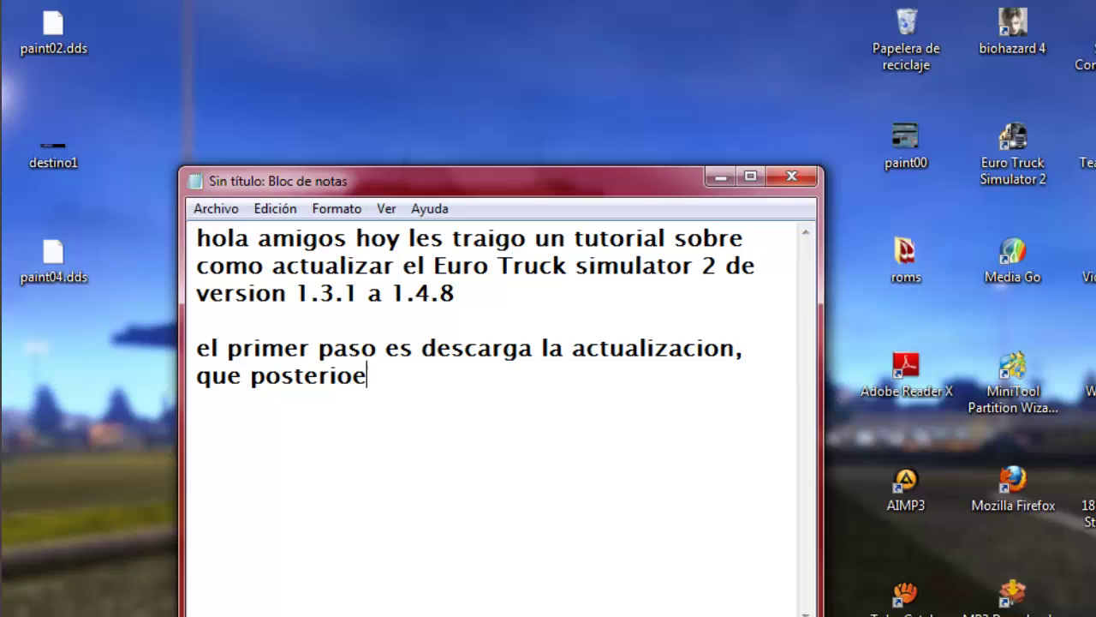
pyautogui.press('BackSpace')
pyautogui.write('rme')
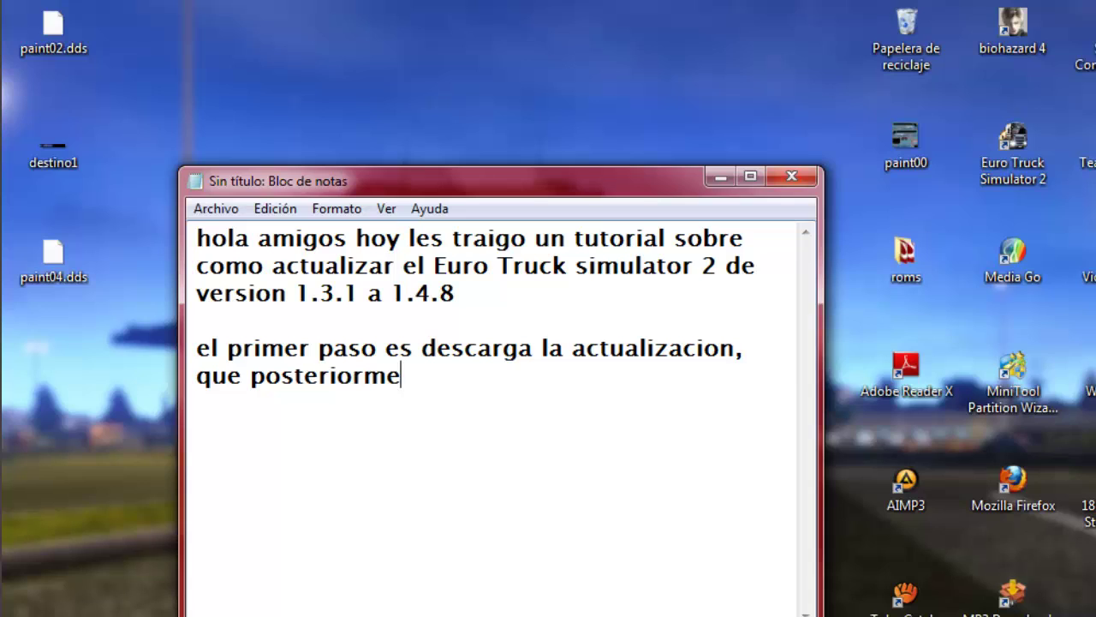
pyautogui.write('nte les')
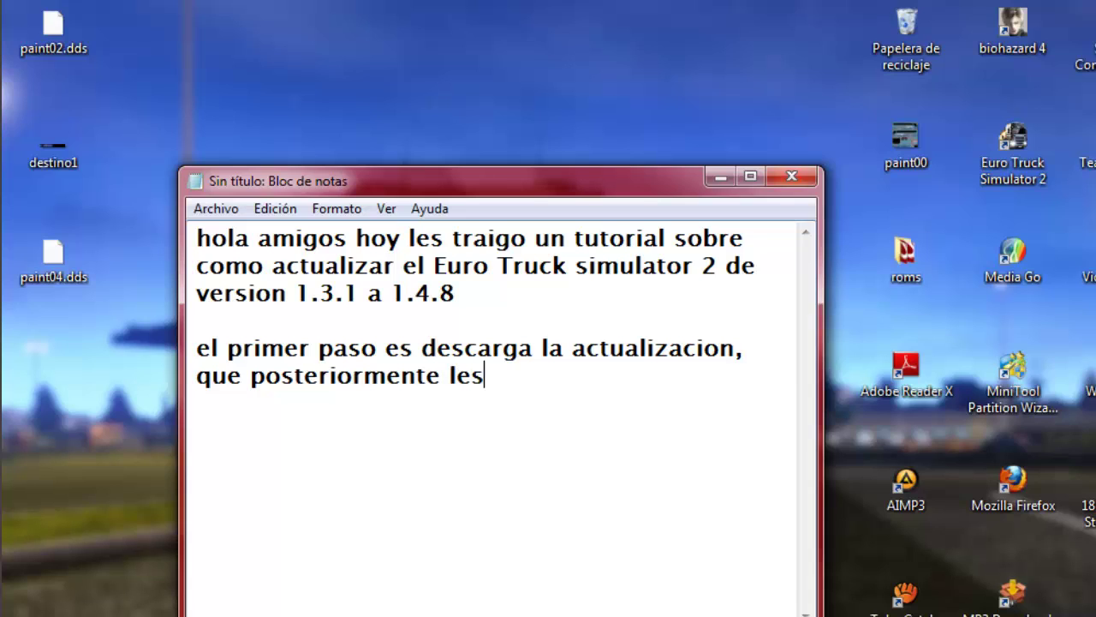
pyautogui.write(' dejaré e')
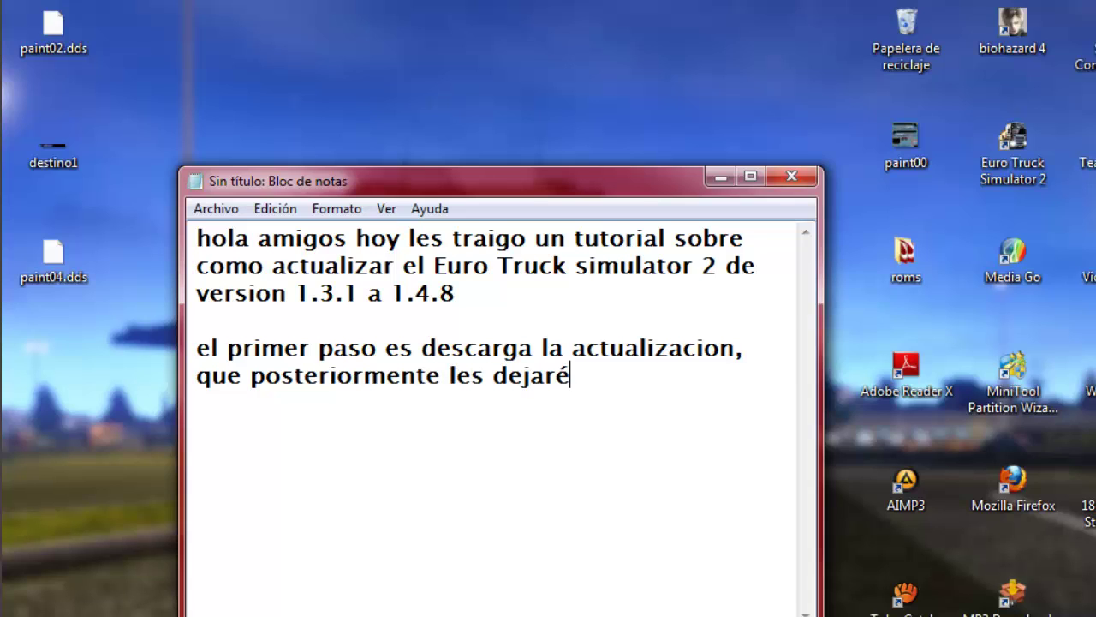
# - Complete the sentence about the download with "el link en la descripcion del video"
pyautogui.press('BackSpace')
pyautogui.write('el dlink e')
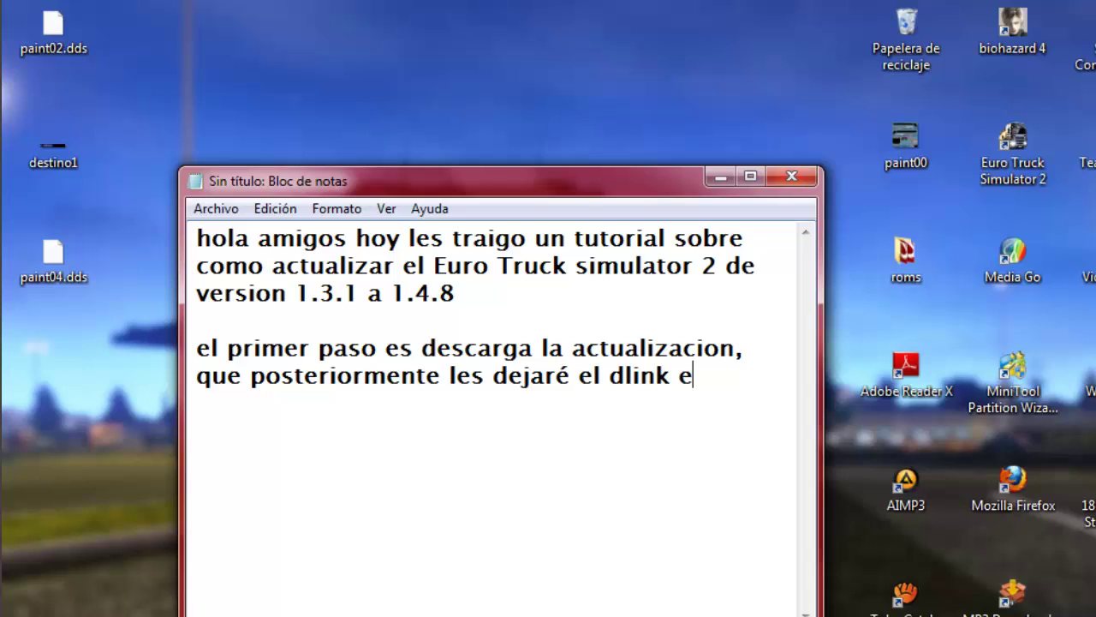
pyautogui.press('BackSpace')
pyautogui.press('BackSpace')
pyautogui.press('BackSpace')
pyautogui.press('BackSpace')
pyautogui.press('BackSpace')
pyautogui.press('BackSpace')
pyautogui.press('BackSpace')
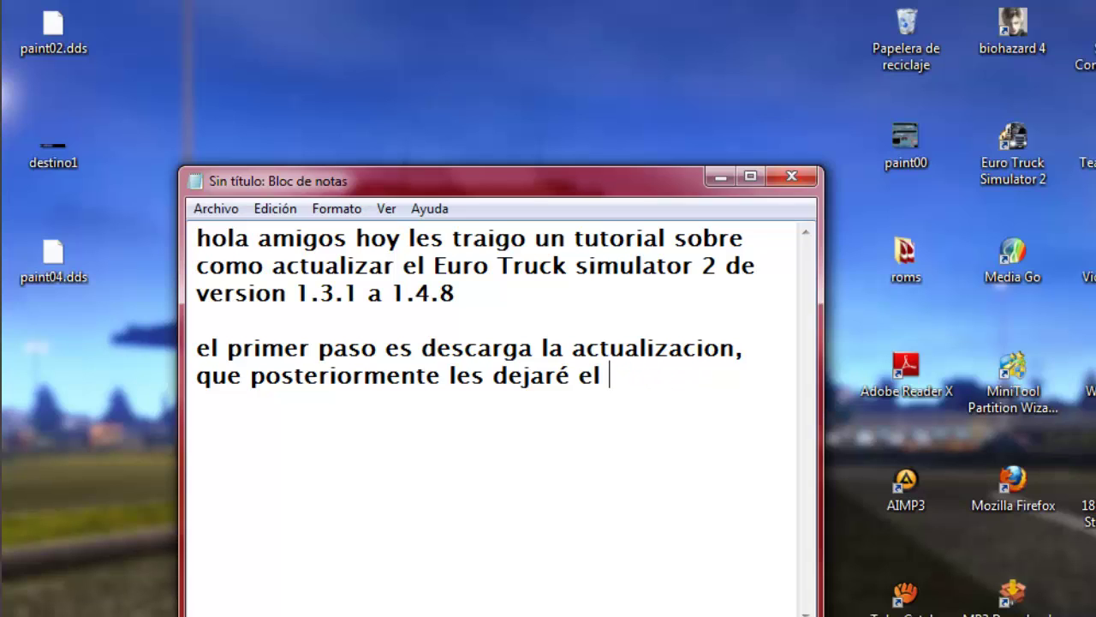
pyautogui.write('link en la descrip')
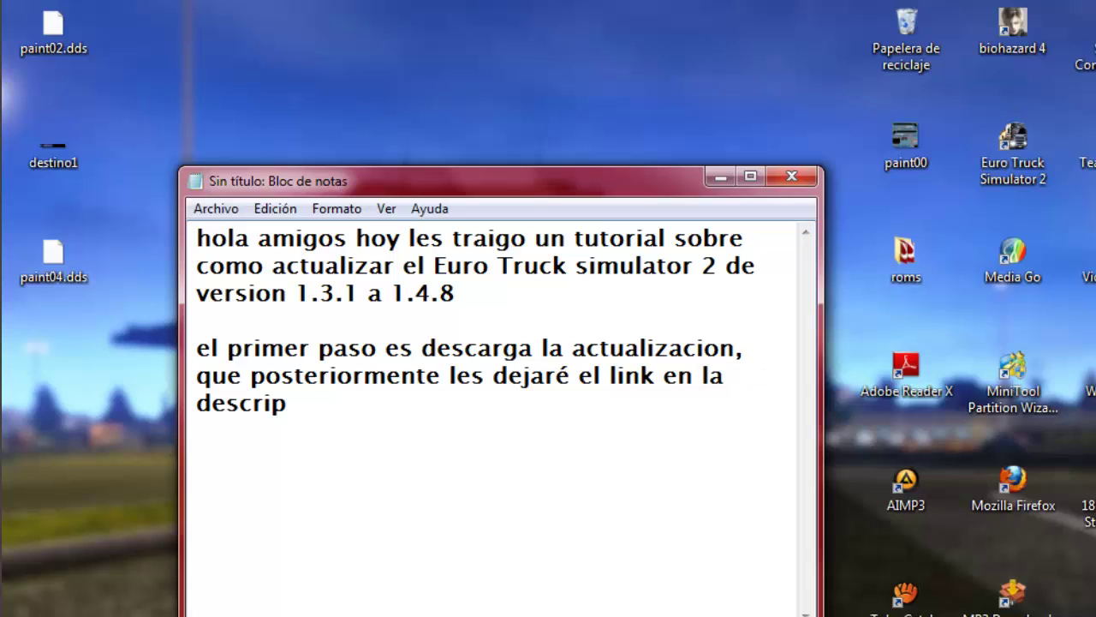
pyautogui.write('cion del')
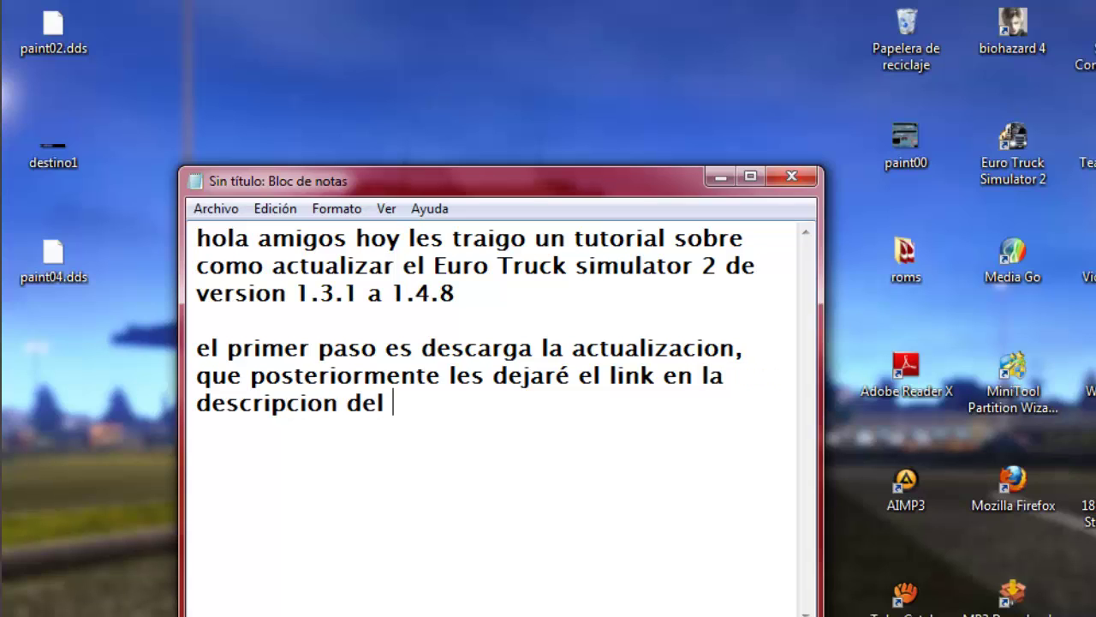
pyautogui.write(' video')
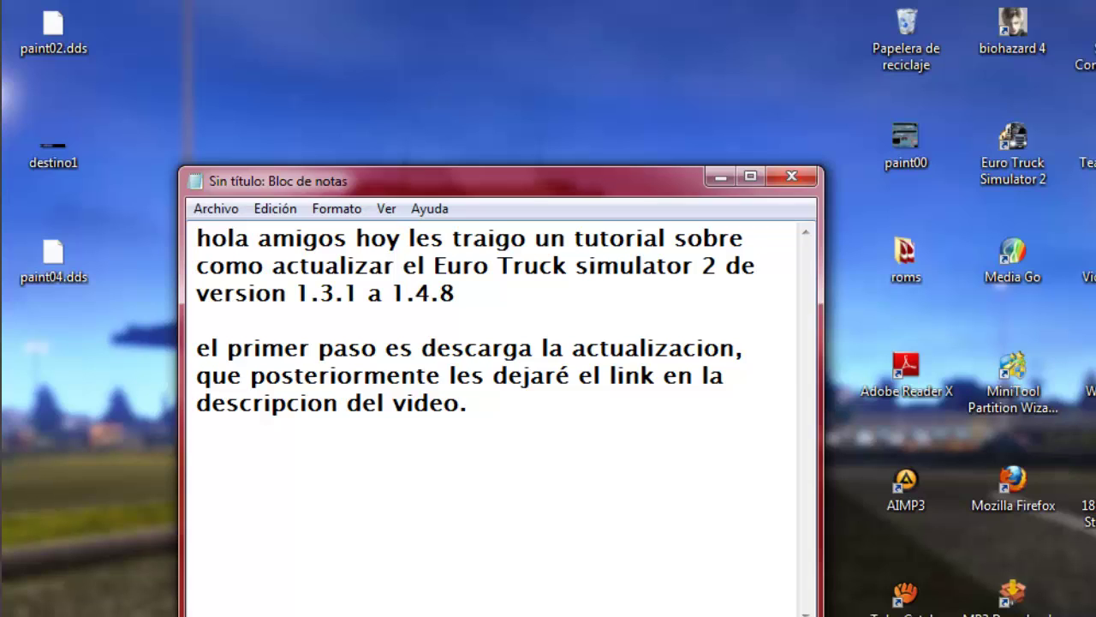
# - End the sentence with a period and add "les saldrá un archivo asi:" to the same paragraph
pyautogui.write('. les saldrá')
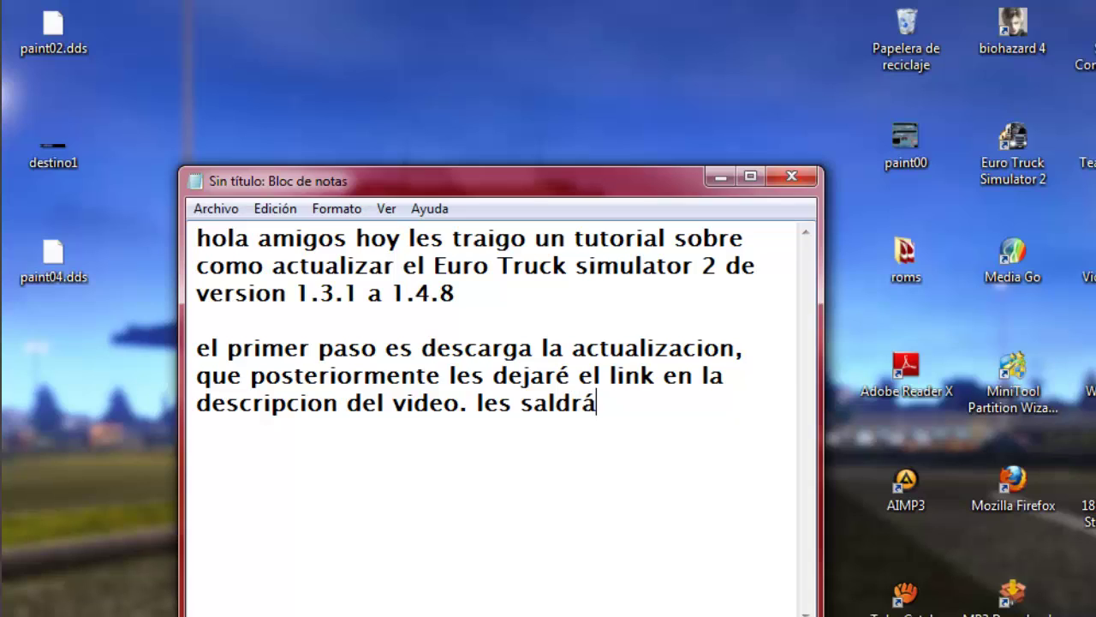
pyautogui.write(' un arc')
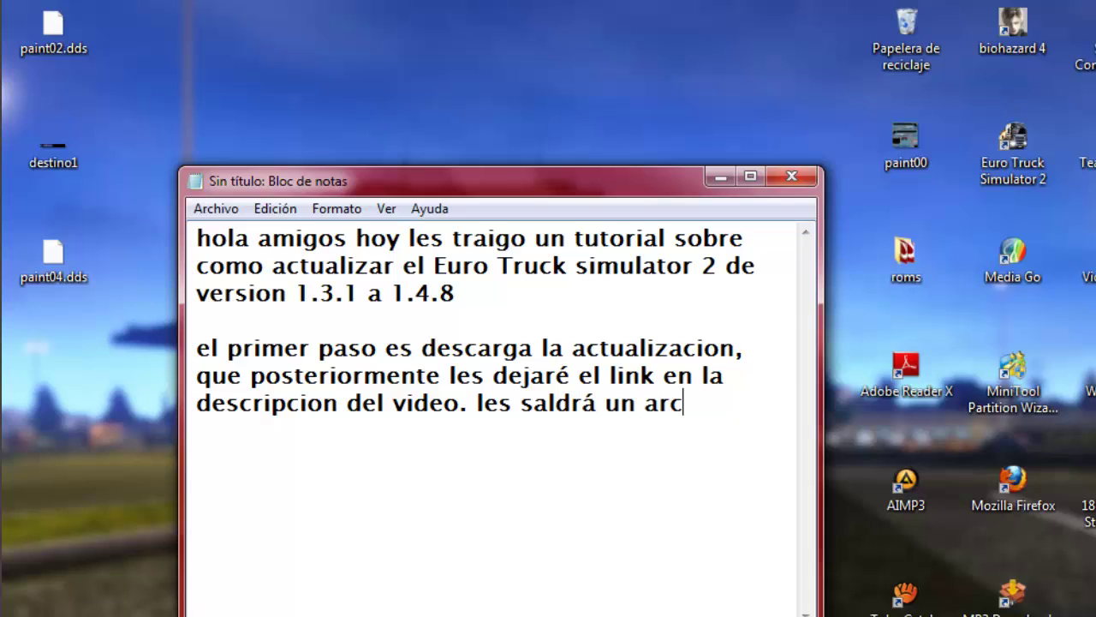
pyautogui.write('hivo asi')
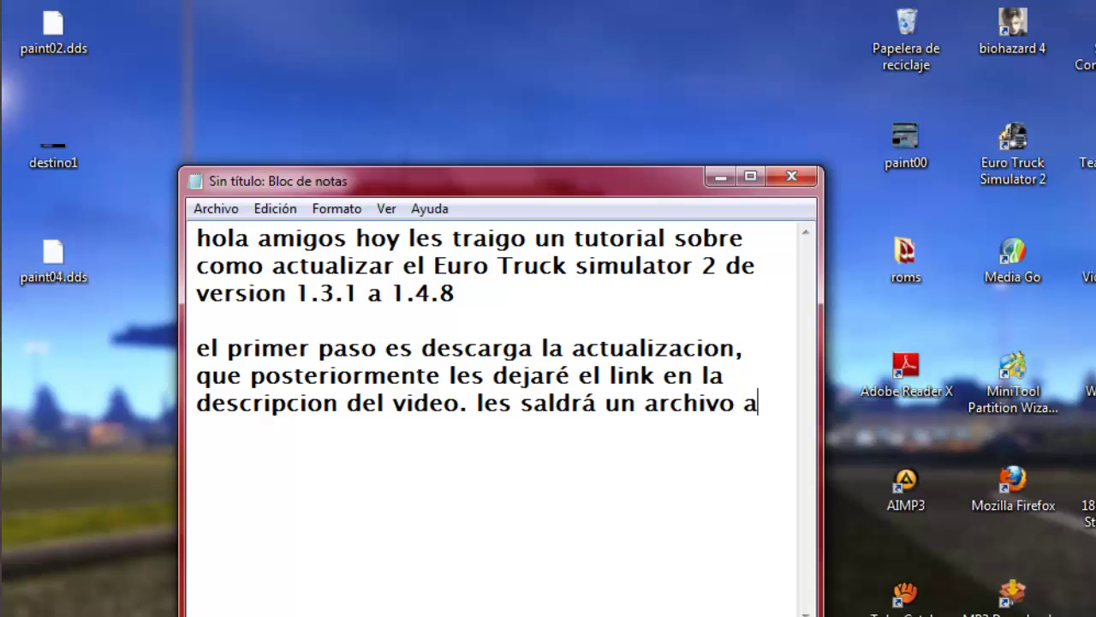
pyautogui.write(':')
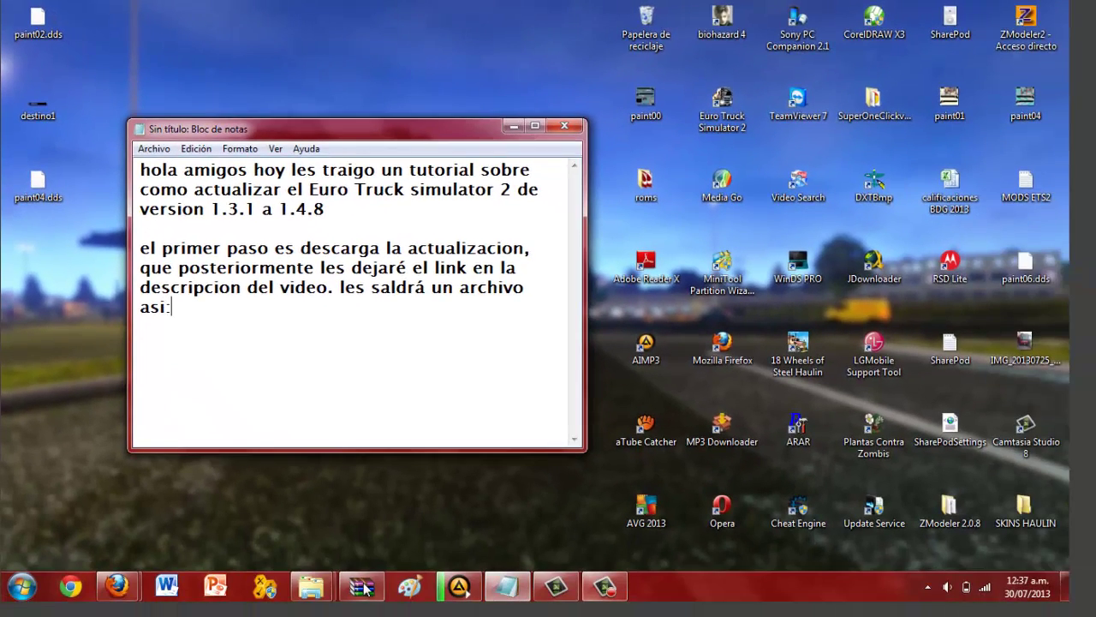
# - Show the ETS2Vercao 1.4.8 MODS folder behind the note and continue the paragraph with "lo ejecutan o lo abren"
pyautogui.click(311, 587)
pyautogui.click(397, 499)
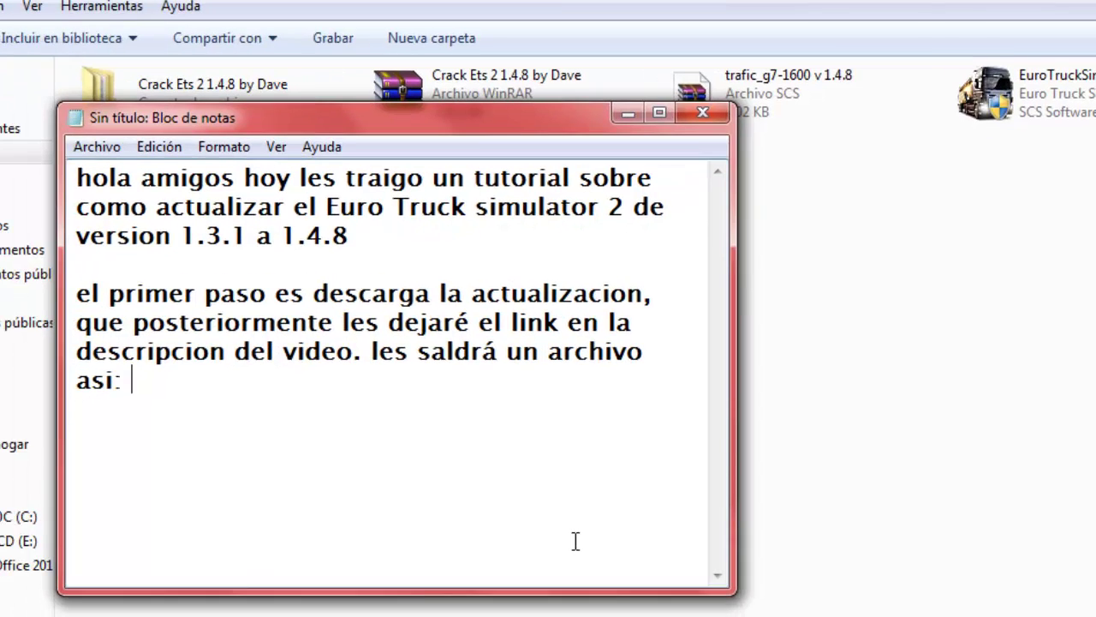
pyautogui.write('l')
pyautogui.write('o ejecuta')
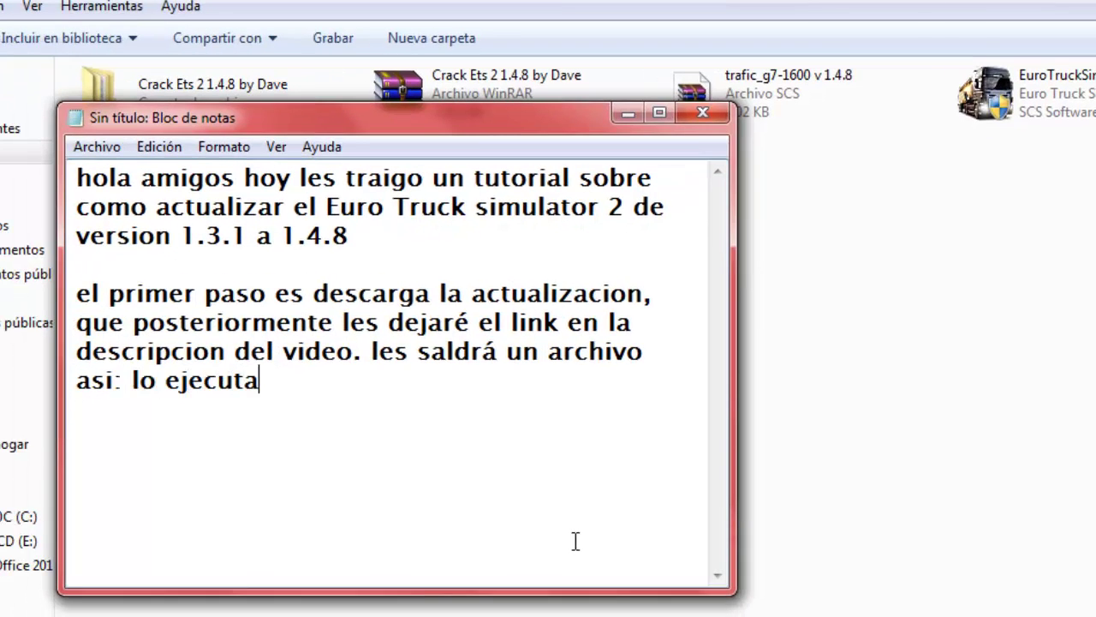
pyautogui.write('n o lo abre')
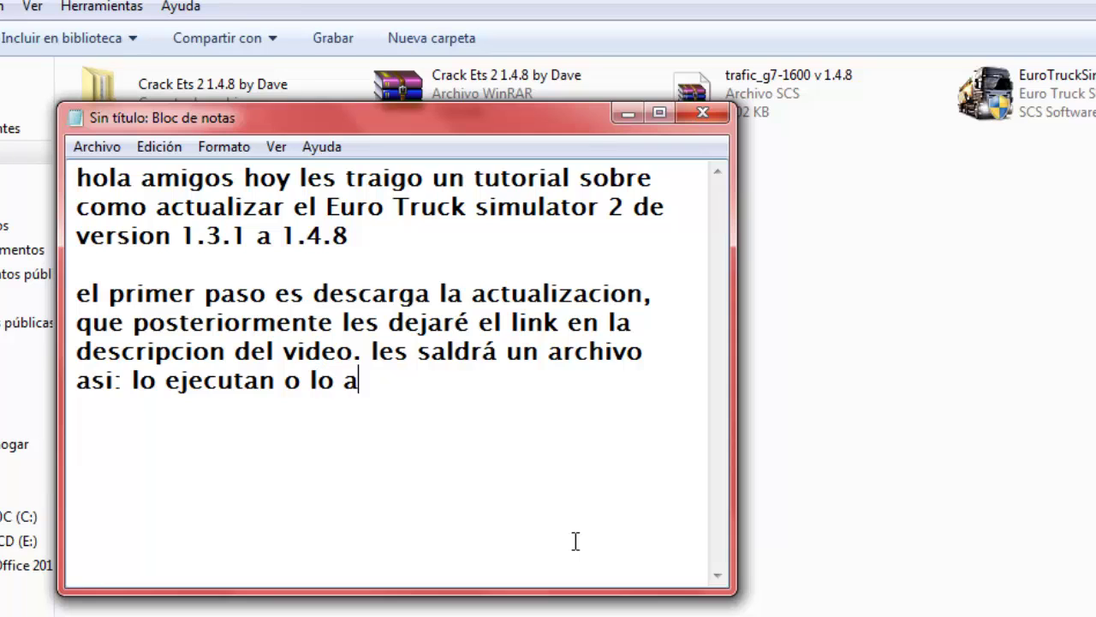
pyautogui.write('n')
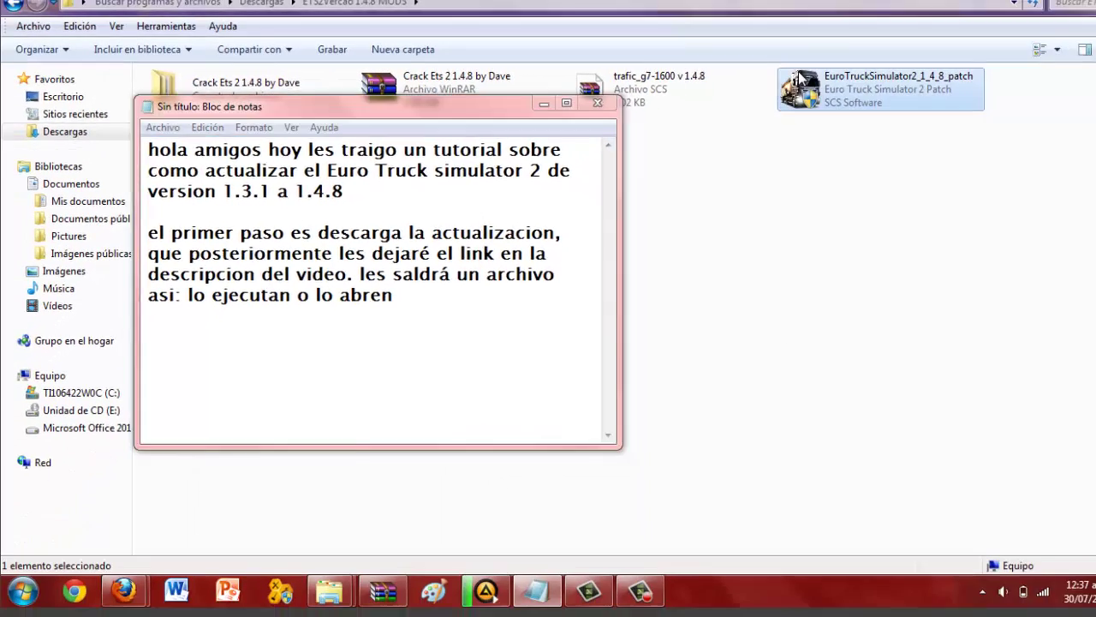
# - Launch the EuroTruckSimulator2_1_4_8_patch file and bring the note back in front of the updater
pyautogui.click(987, 77)
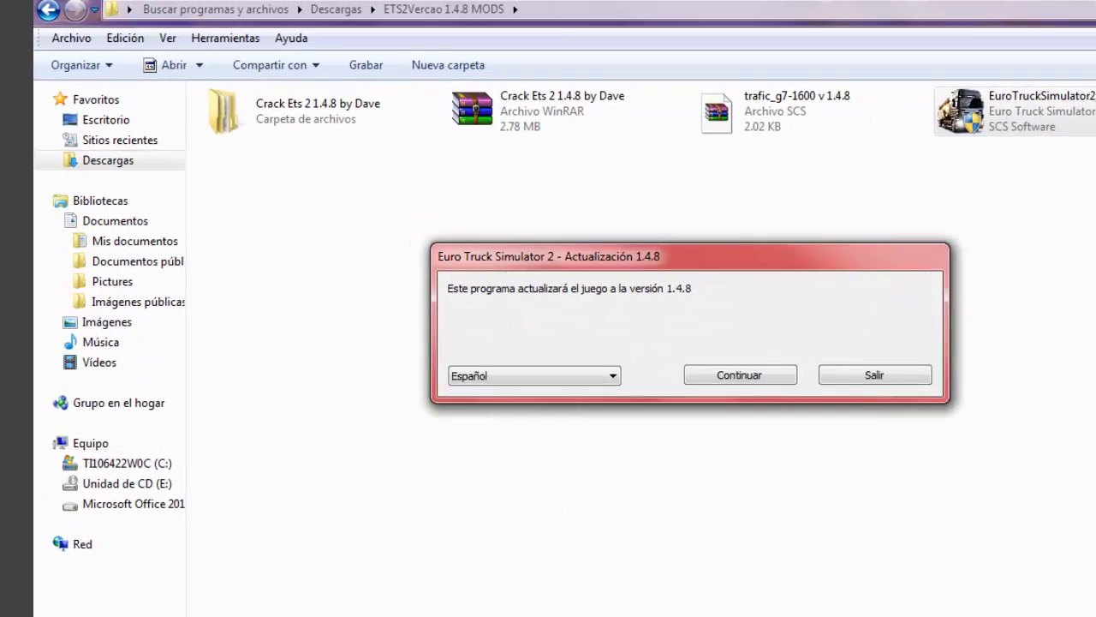
pyautogui.click(521, 550)
pyautogui.moveTo(610, 153); pyautogui.dragTo(770, 208)
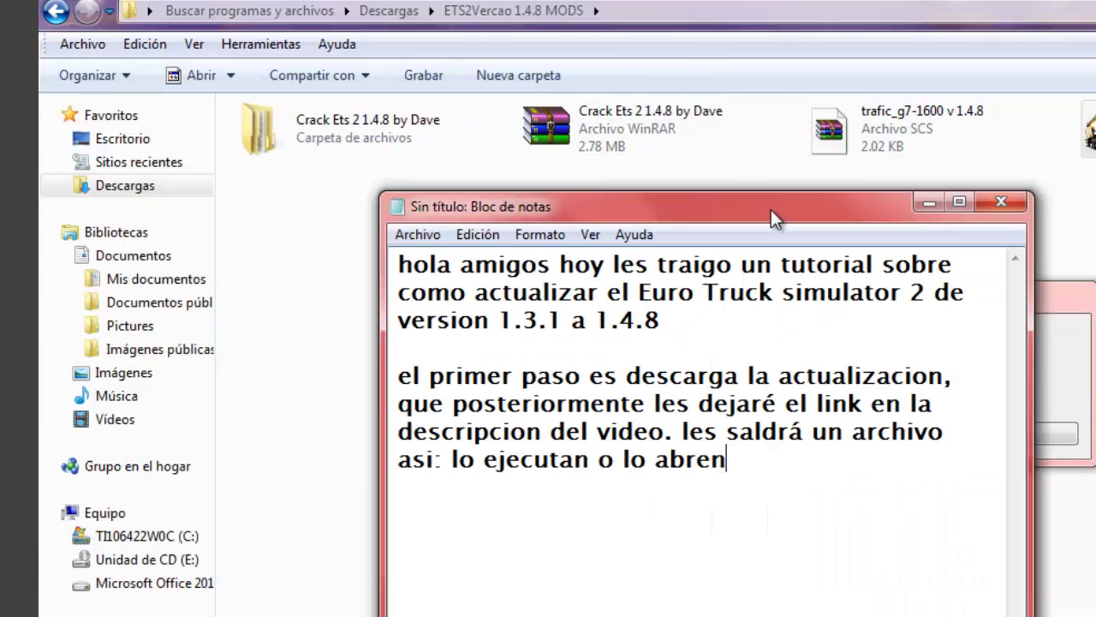
# - Add a new line to the note reading "escogen el idioma,"
pyautogui.write('escoge')
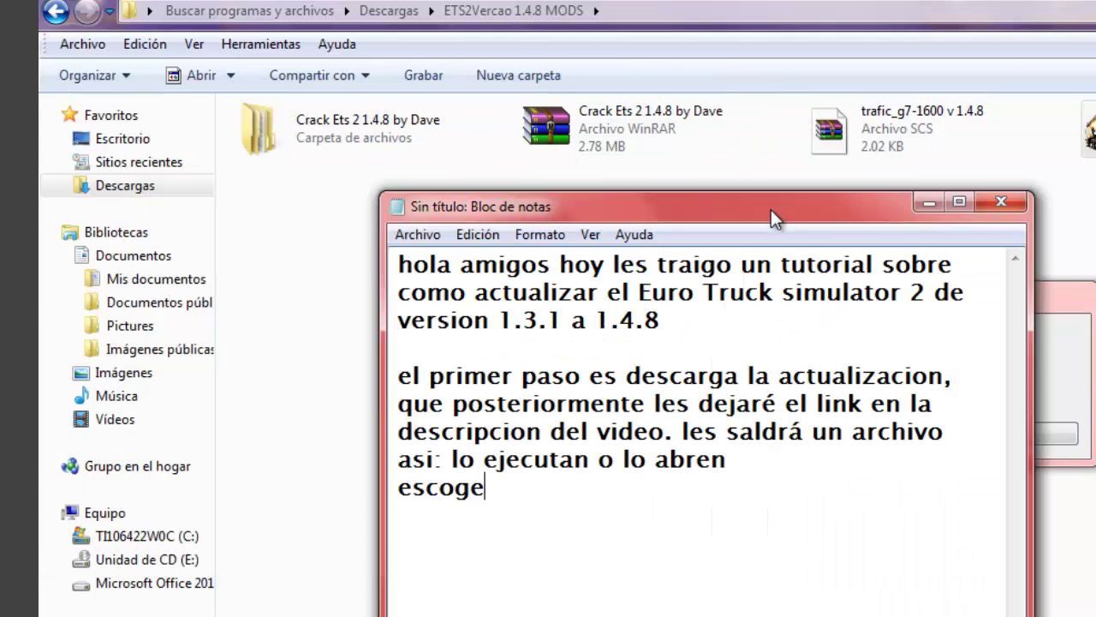
pyautogui.write('n el i')
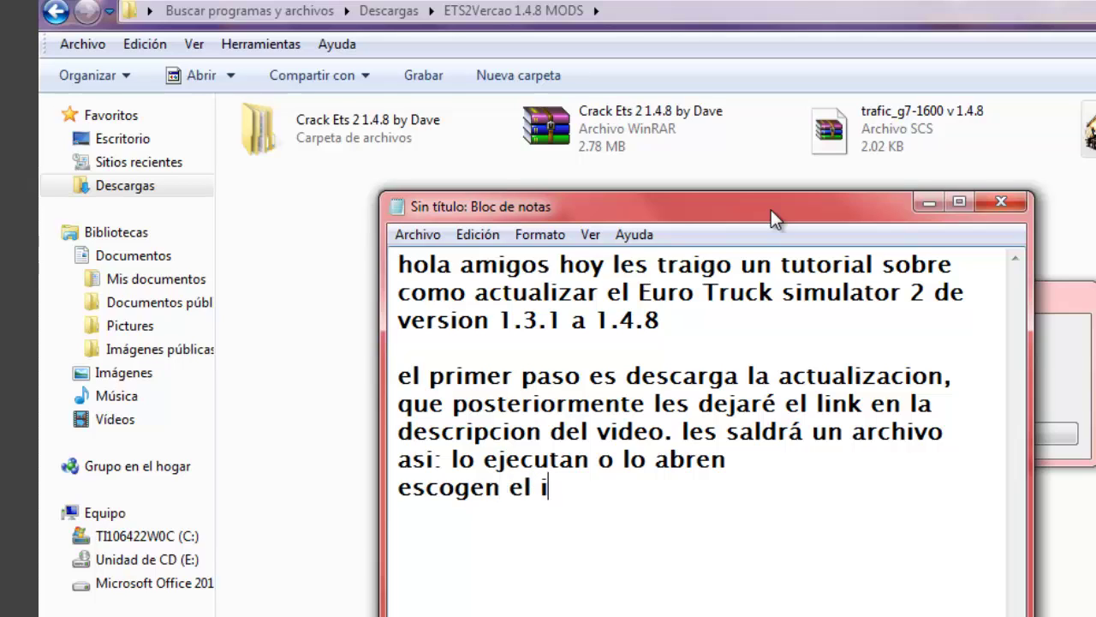
pyautogui.write('dioma')
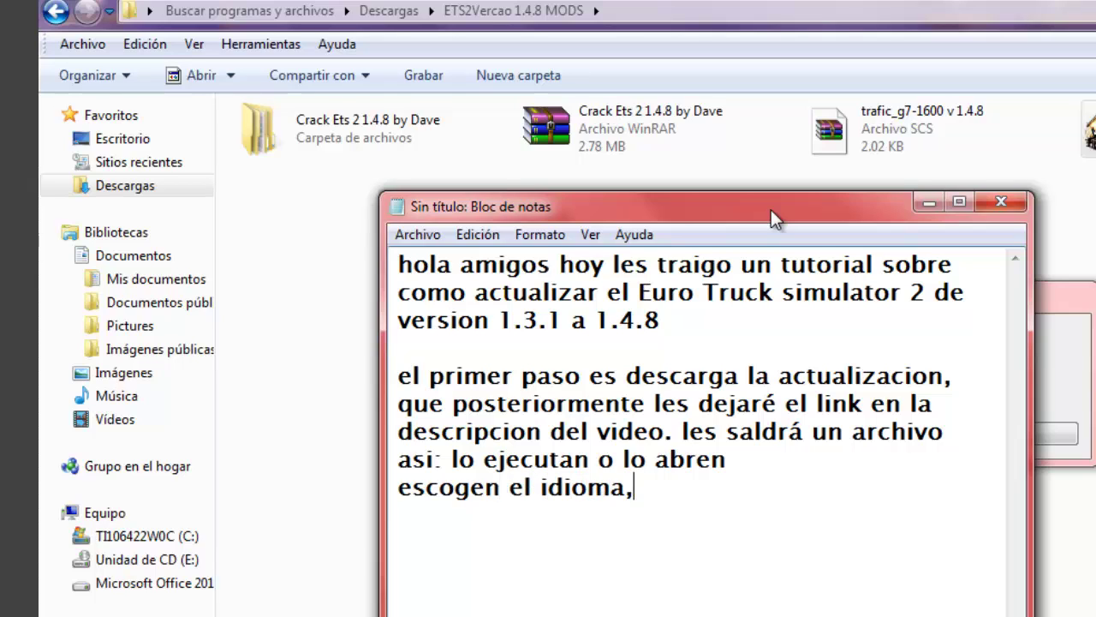
pyautogui.write(',')
# - Minimize the note and continue with the Euro Truck Simulator 2 update to version 1.4.8
pyautogui.click(929, 203)
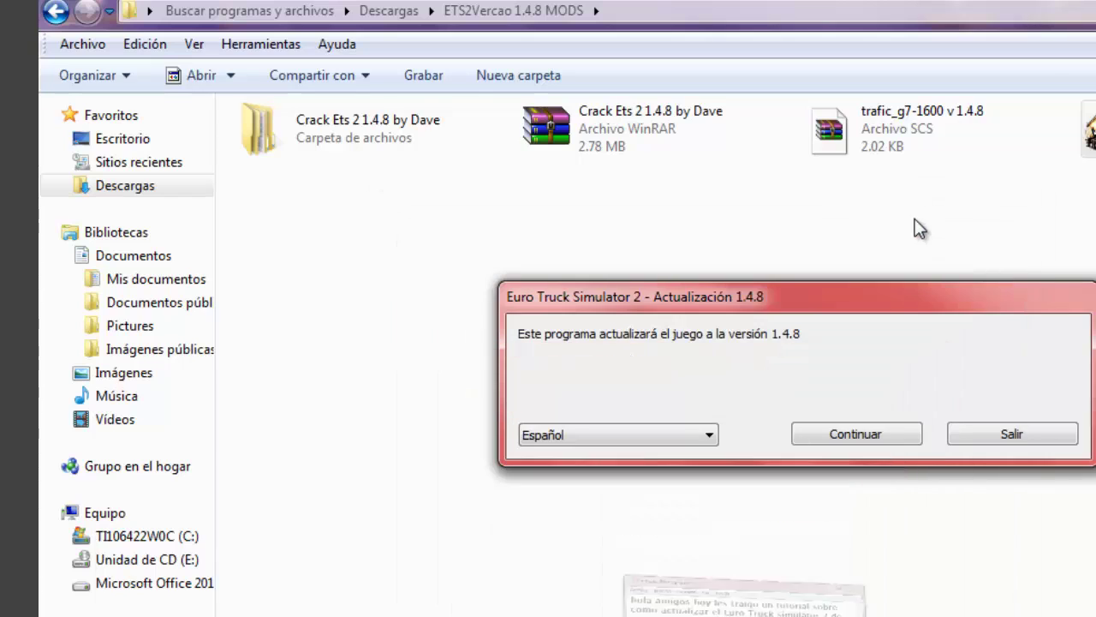
pyautogui.click(876, 442)
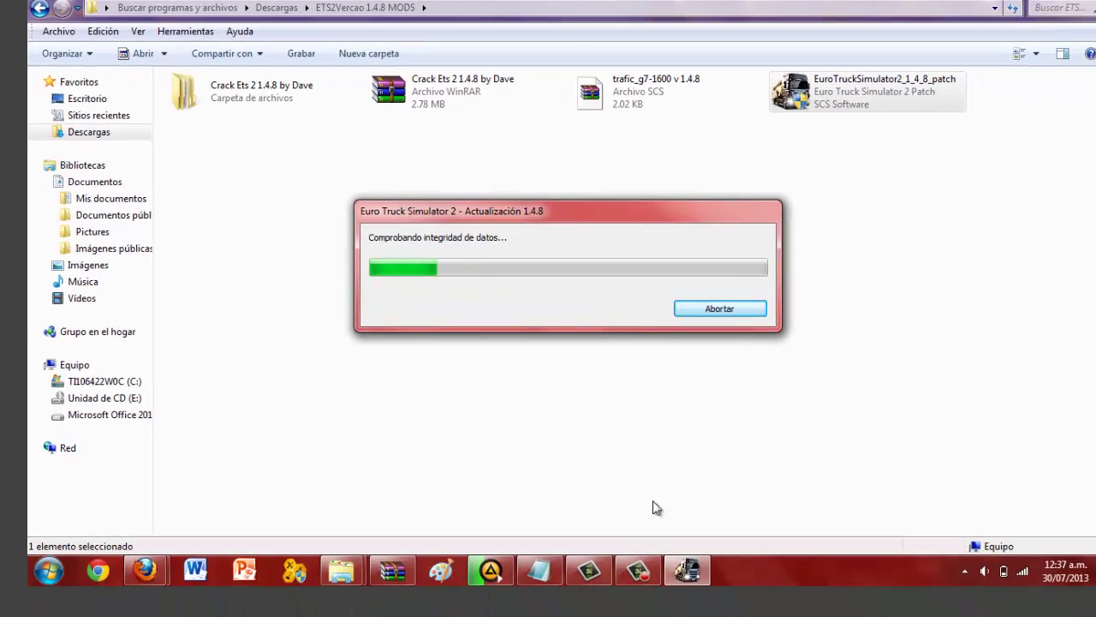
# - Reopen the note and add a new line reading "les advierto que es un poco tardado asi que no desesperen"
pyautogui.click(539, 570)
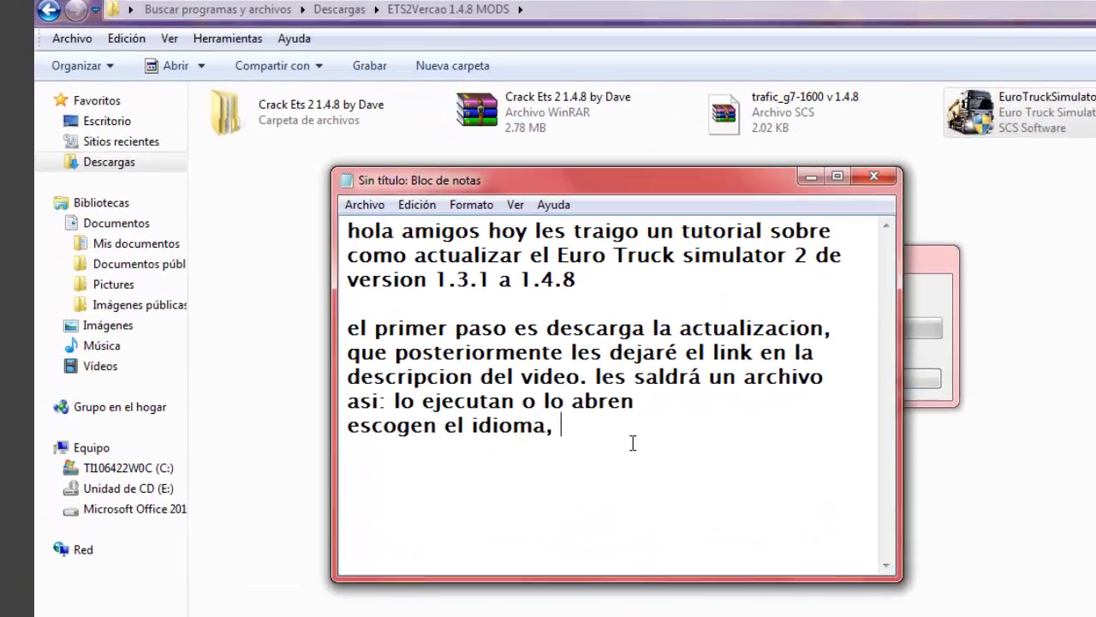
pyautogui.press('Return')
pyautogui.write('les a')
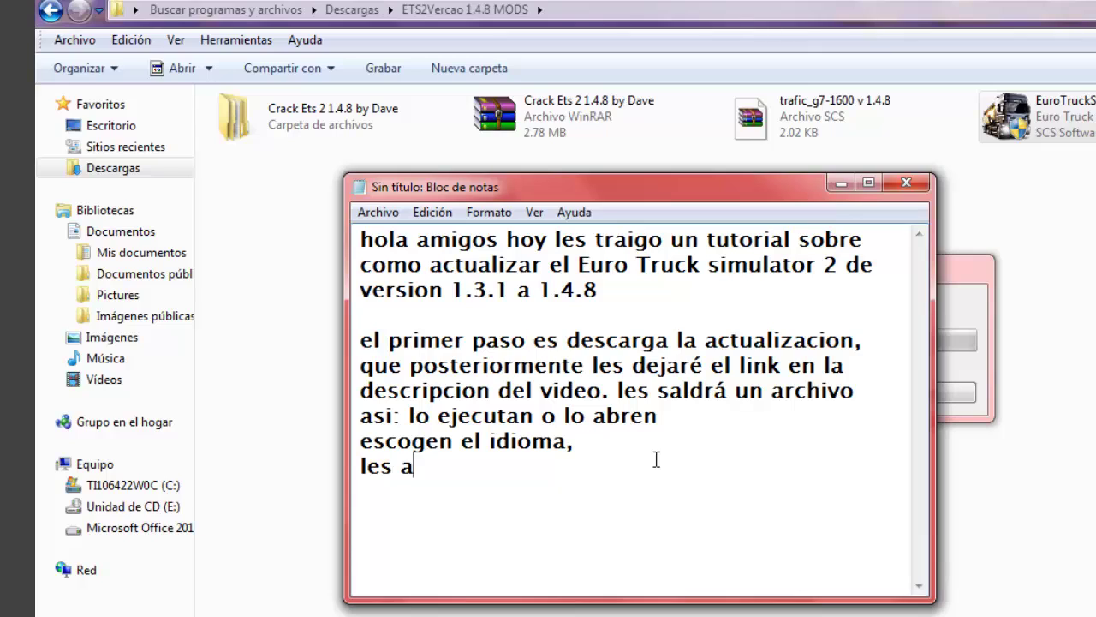
pyautogui.write('dvierto que es u')
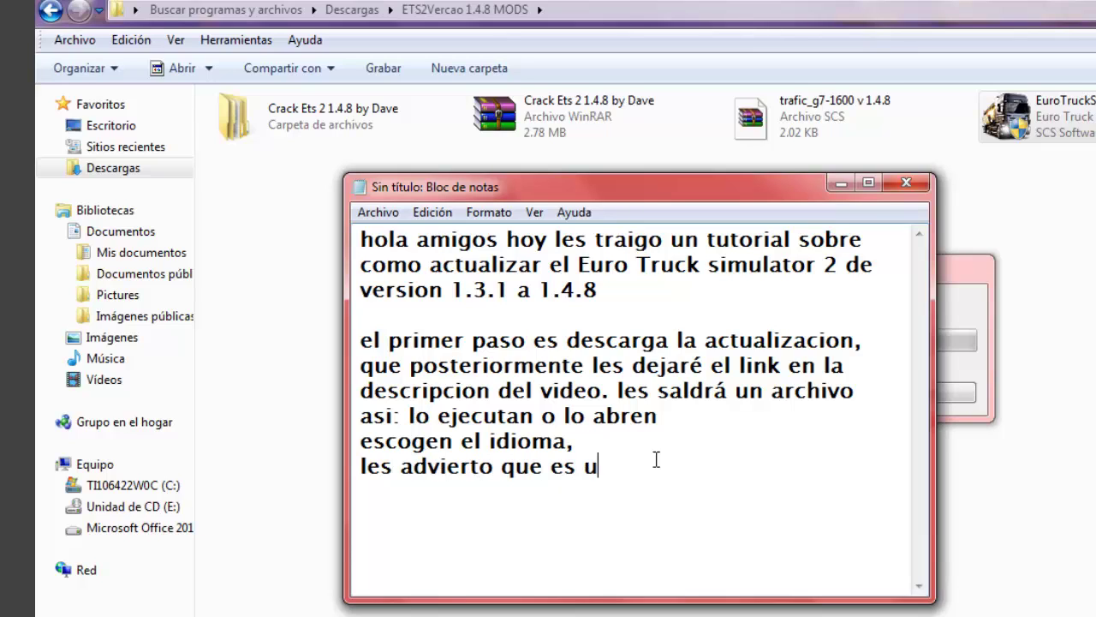
pyautogui.write('n poco tardad')
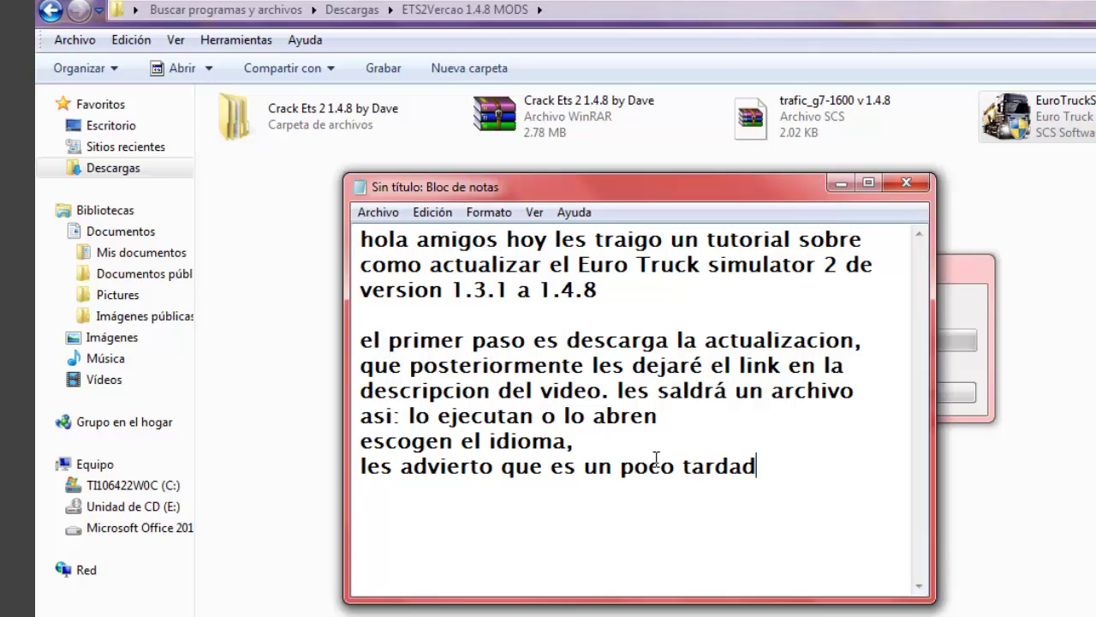
pyautogui.write('o asi qu')
pyautogui.press('BackSpace')
pyautogui.write('i qu')
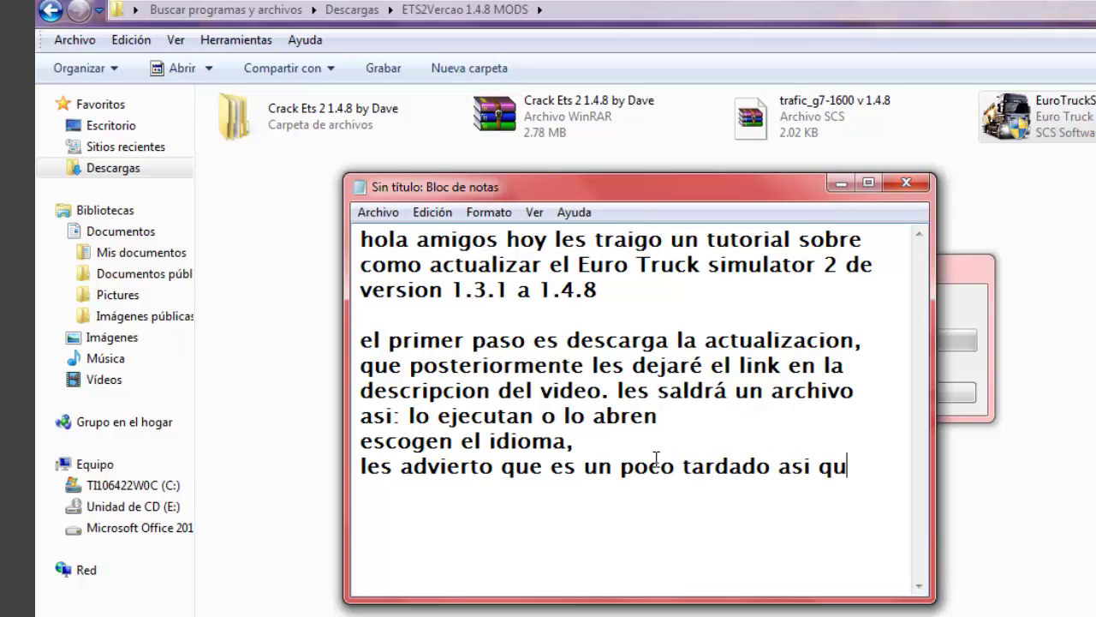
pyautogui.write('e no desesper')
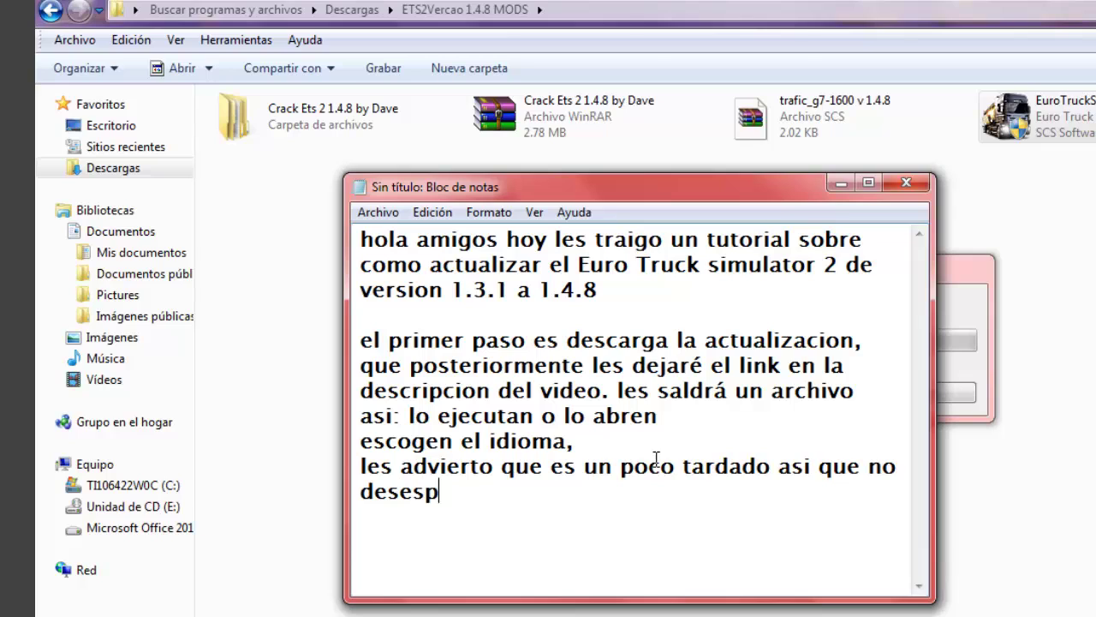
pyautogui.write('en')
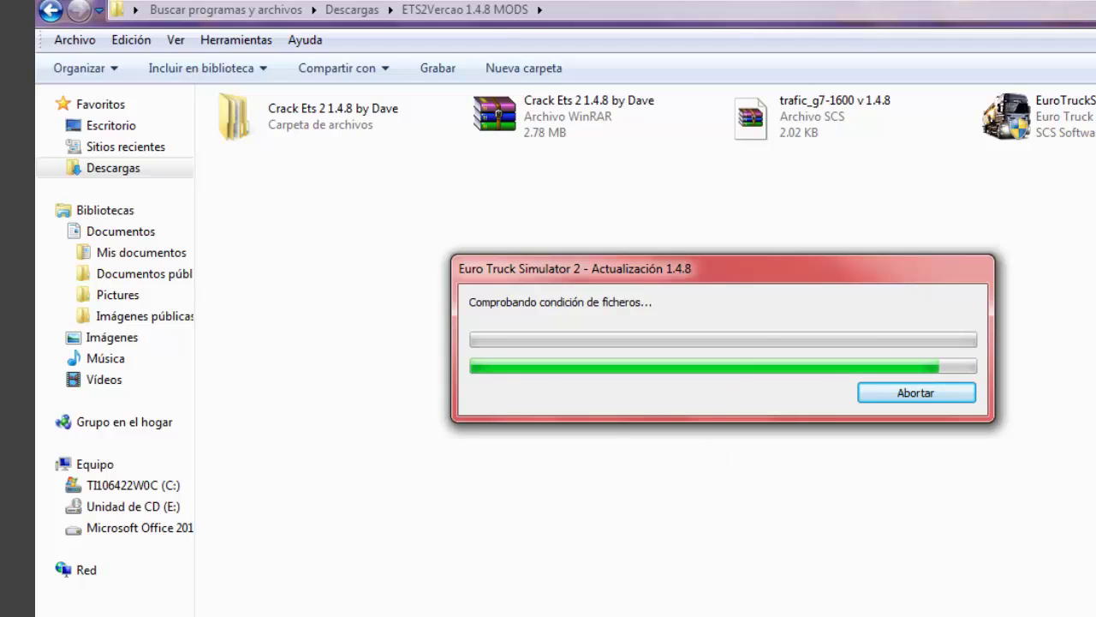
# - Bring the note back to the front and move it aside so the updater's exit option stays uncovered
pyautogui.hotkey('alt', 'Tab')
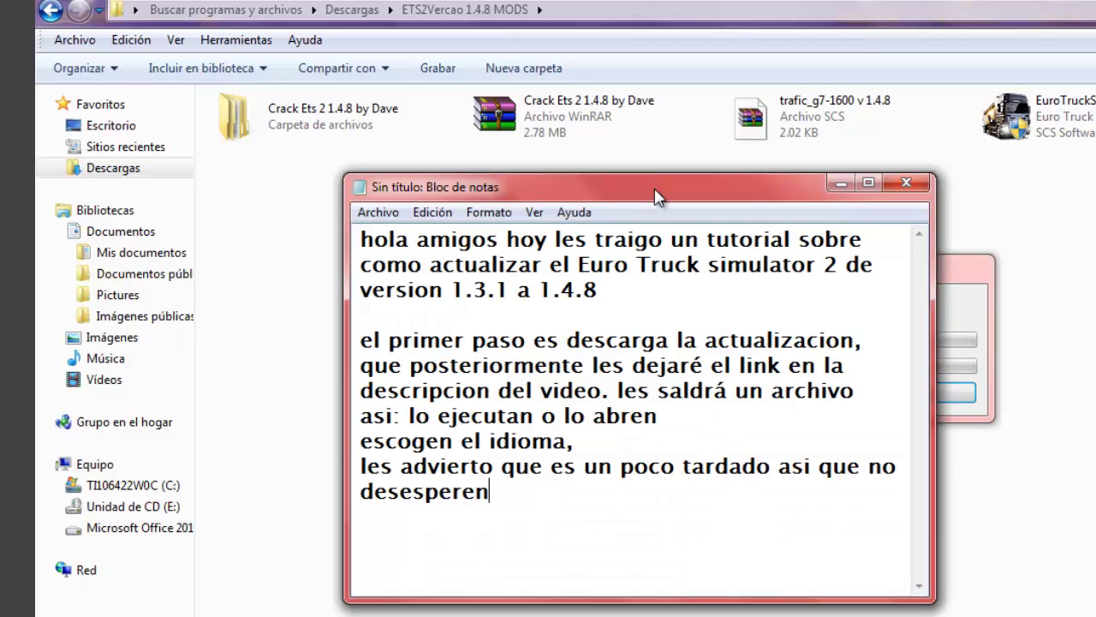
pyautogui.moveTo(654, 196); pyautogui.dragTo(549, 386)
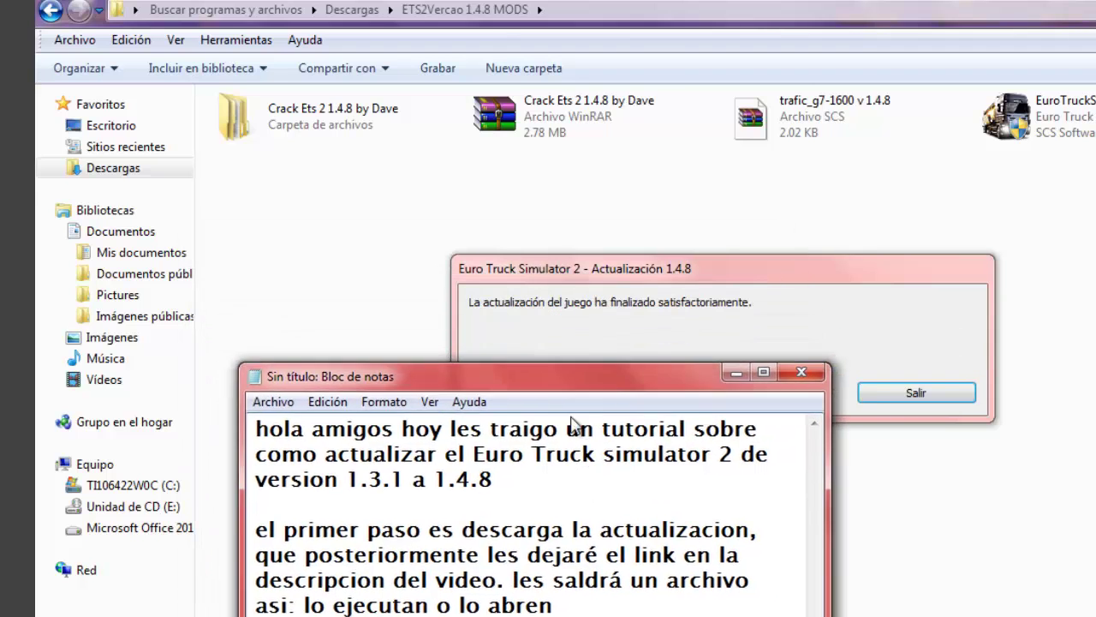
pyautogui.moveTo(572, 421); pyautogui.dragTo(408, 130)
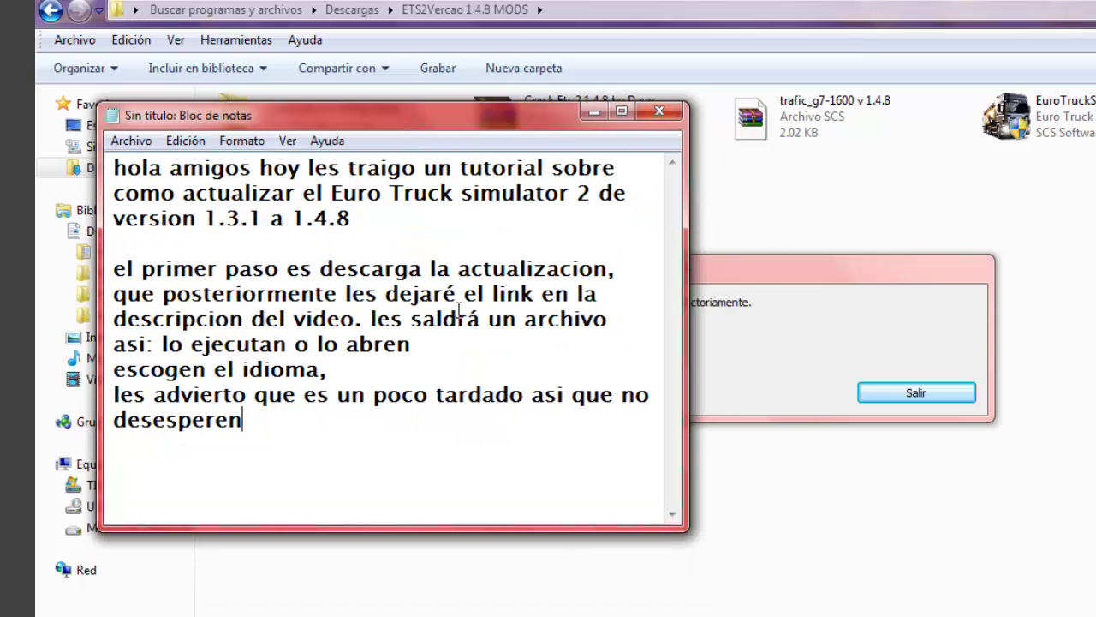
# - Add a new line to the note reading "bueno a mi no me tardo mucho por que ya lo tengo actualizado"
pyautogui.write('n')
pyautogui.press('BackSpace')
pyautogui.write('bueno')
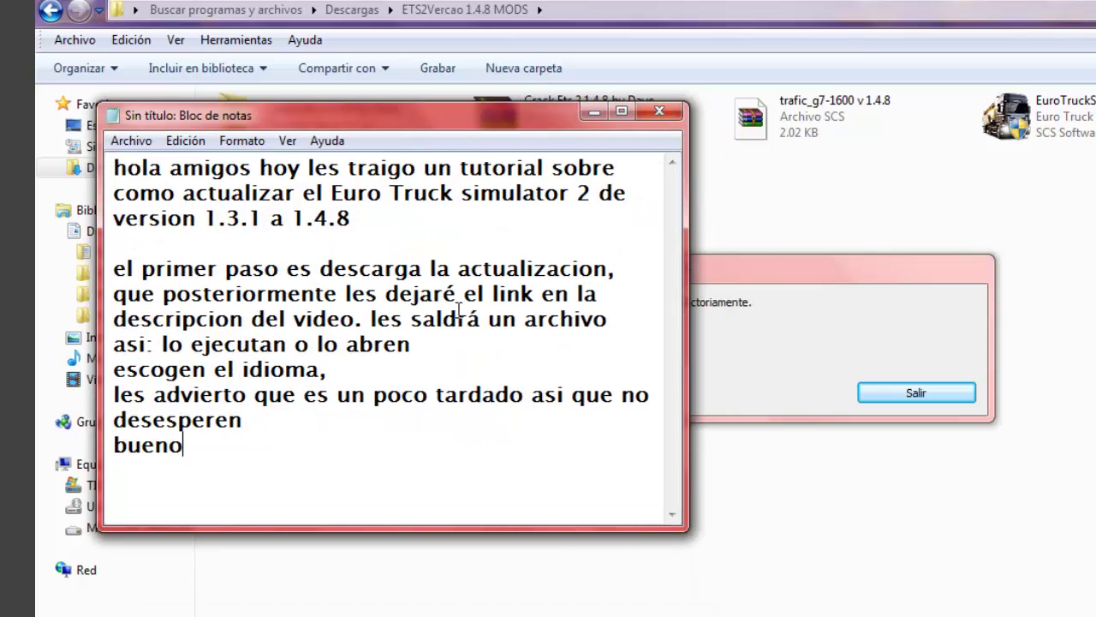
pyautogui.write(' a mi no me ')
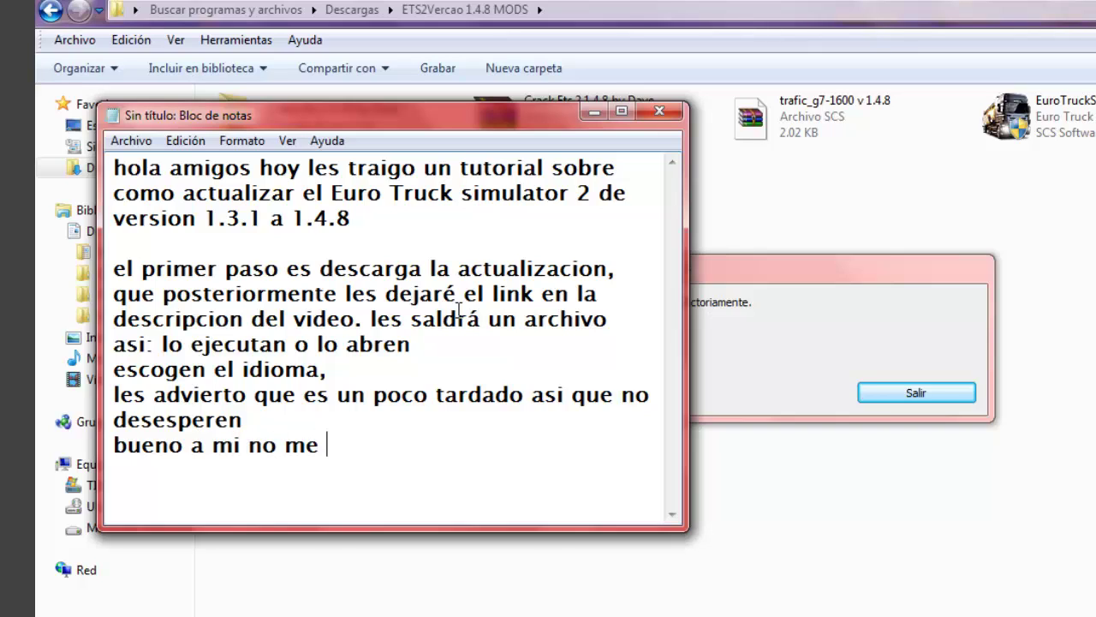
pyautogui.write('tardo mucho por ')
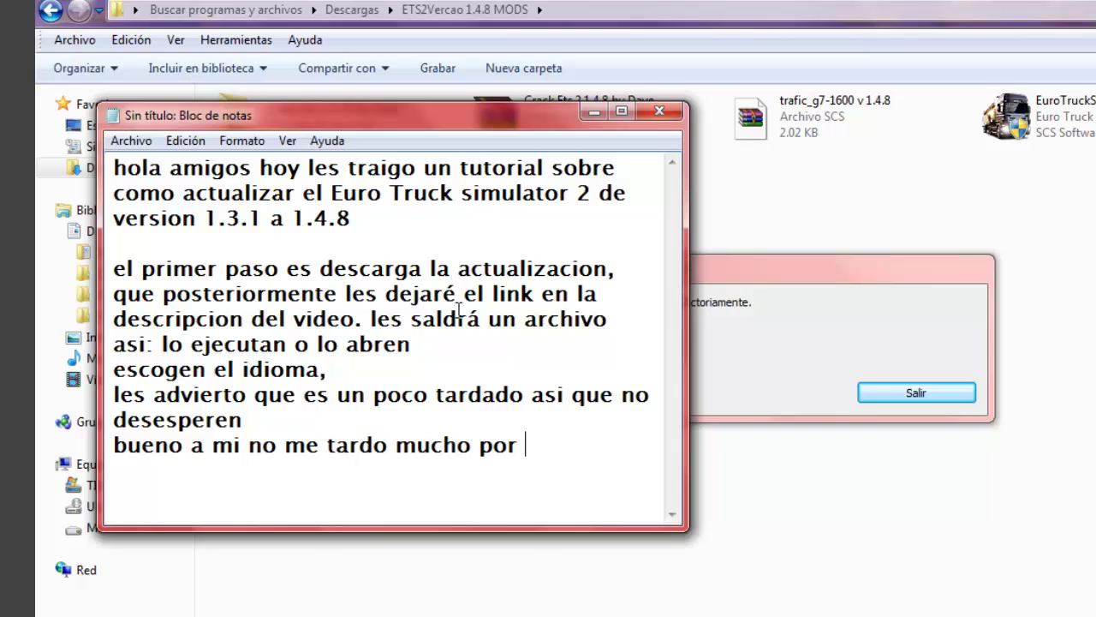
pyautogui.write('que ya lo ')
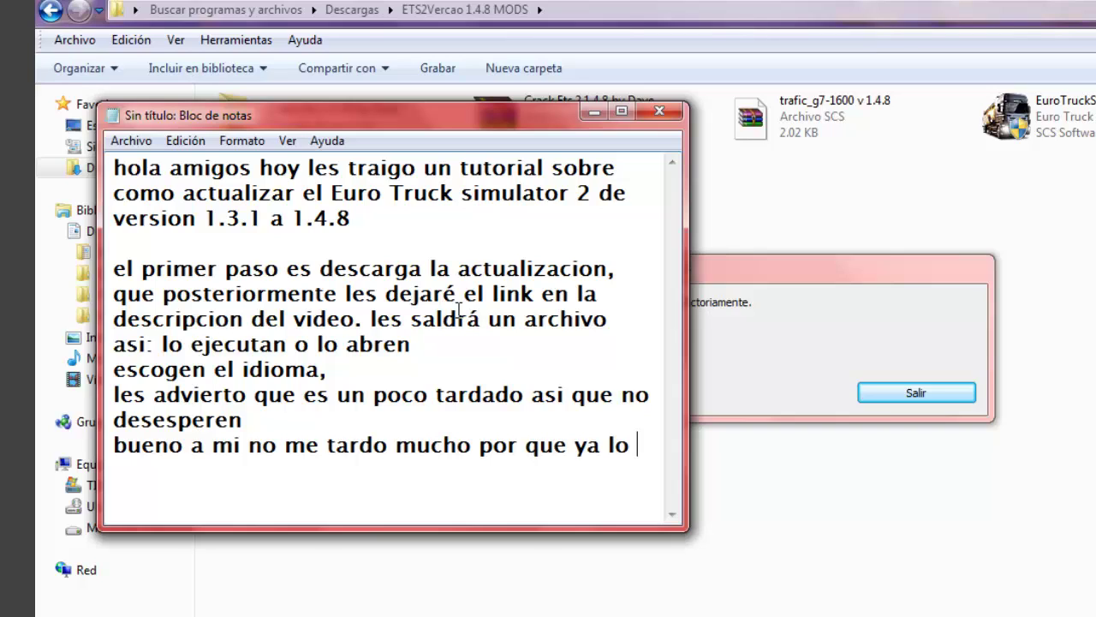
pyautogui.write('tengo actuali')
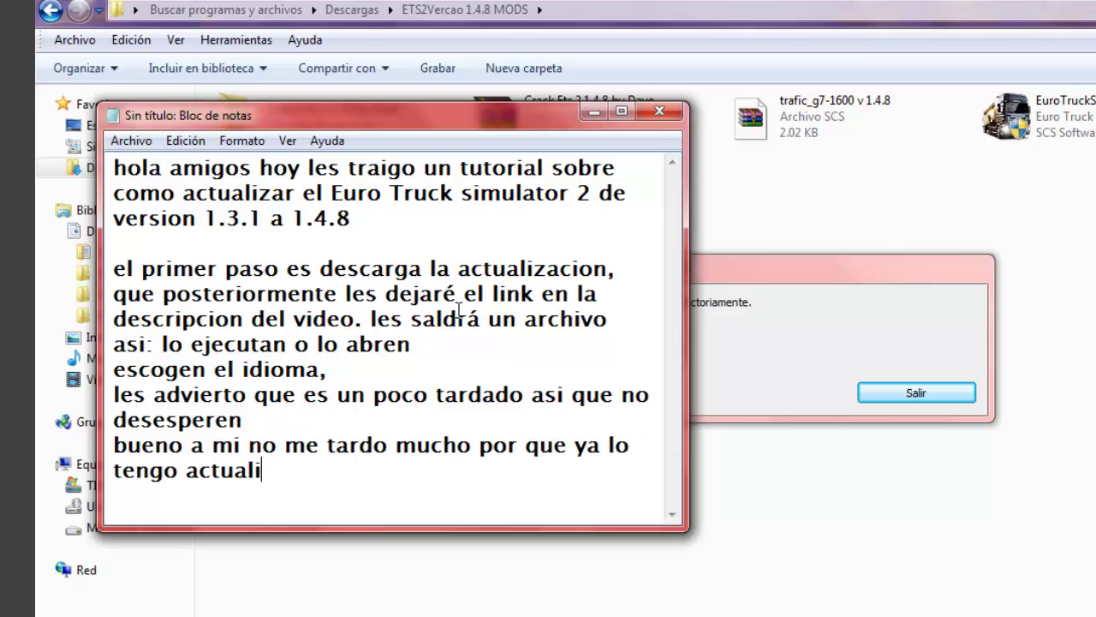
pyautogui.write('zado por')
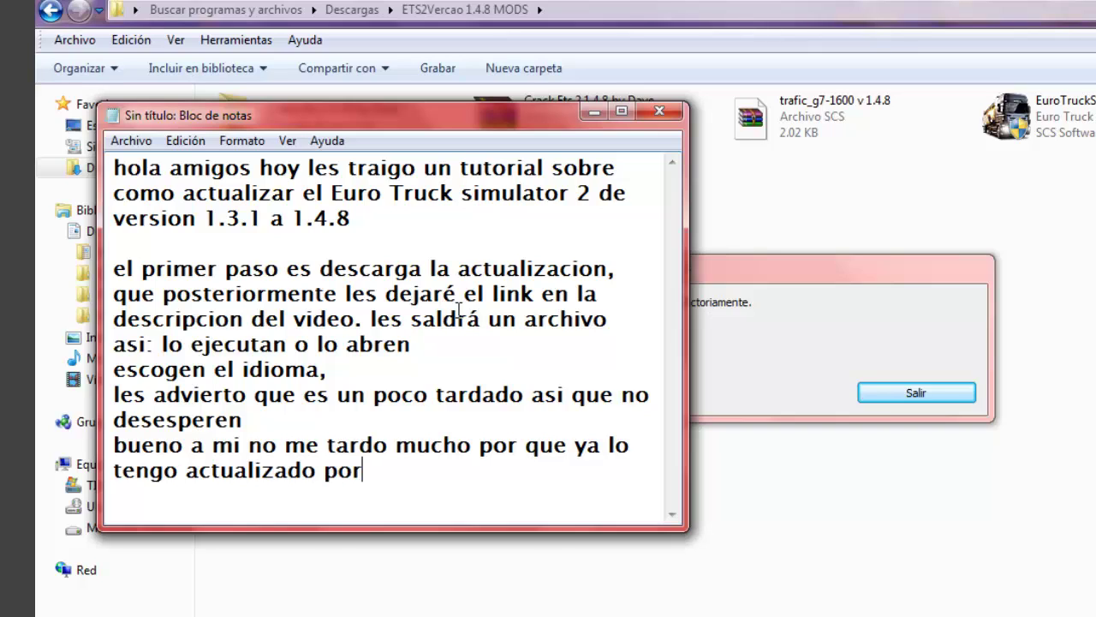
# - Continue the sentence with "posteriormente saldrá esa ventana diciendo el juego se a actualizado y le dan SALIR"
pyautogui.press('BackSpace')
pyautogui.write('sterior')
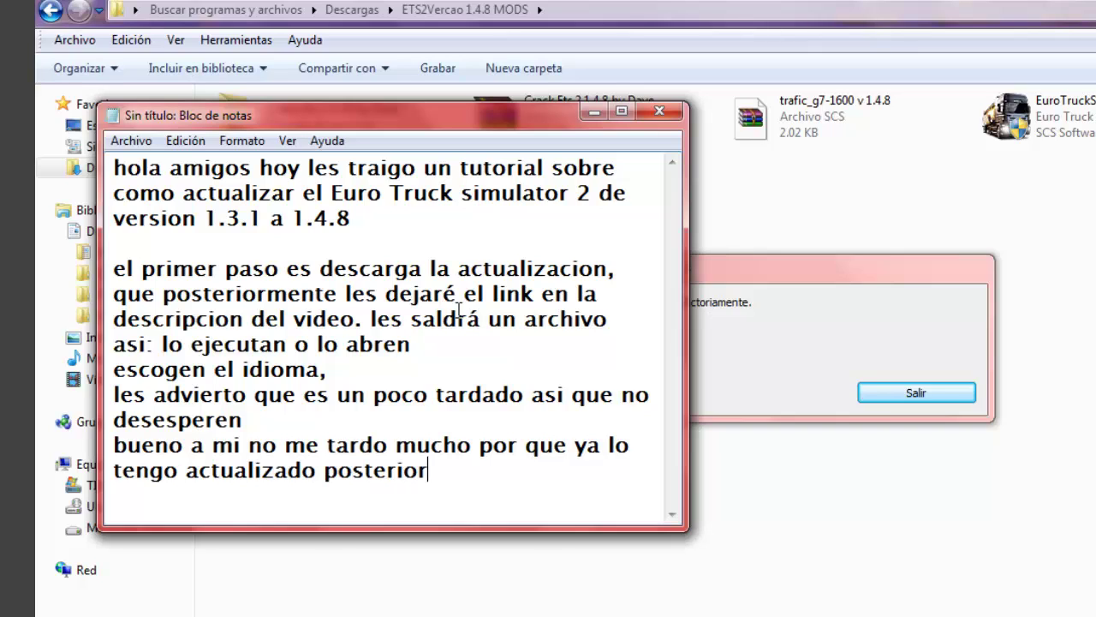
pyautogui.write('mente saldrá')
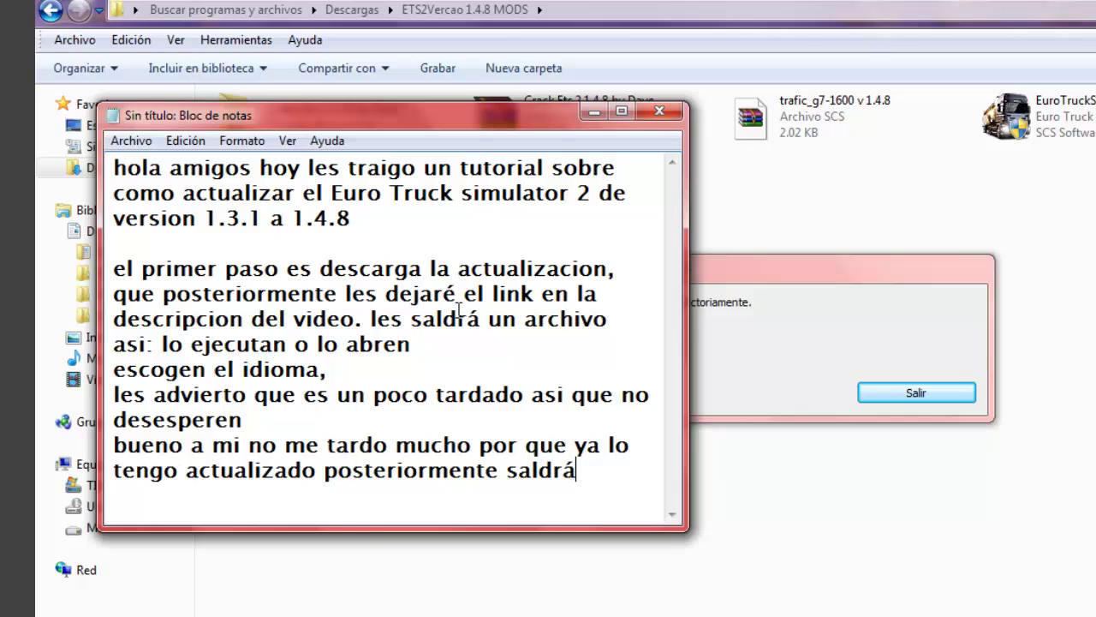
pyautogui.write(' esa ventana')
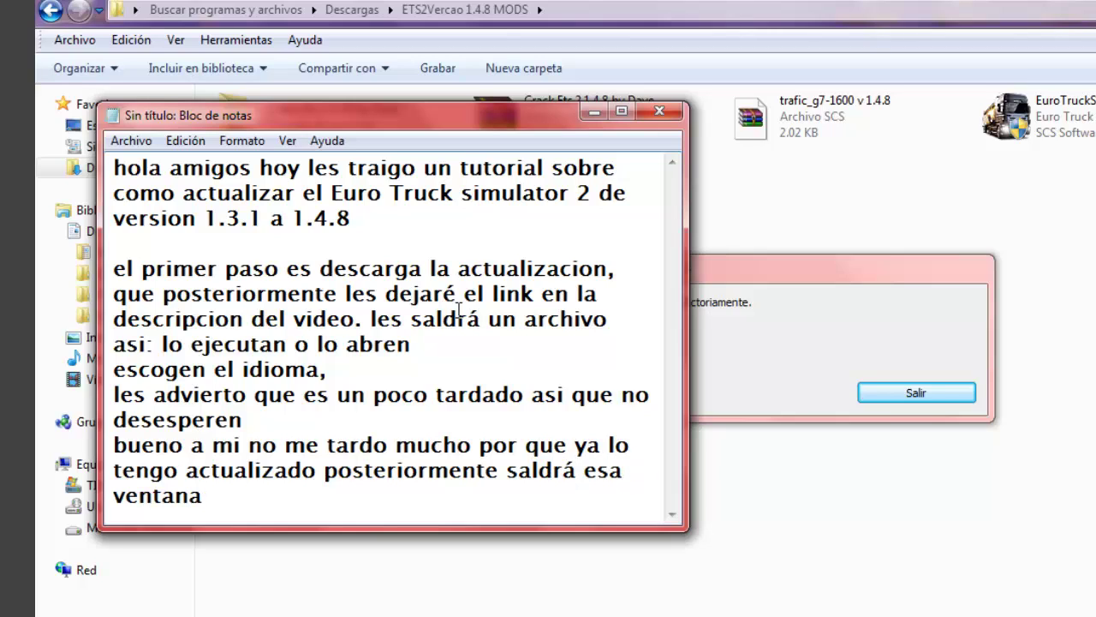
pyautogui.write(' diciendo ')
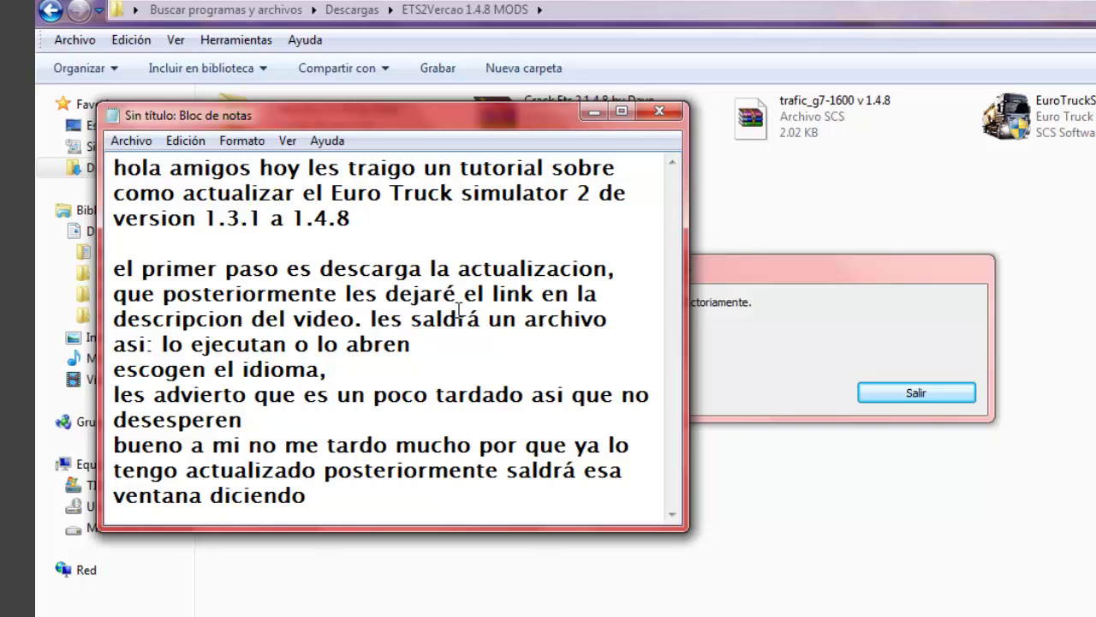
pyautogui.write('el juego se a')
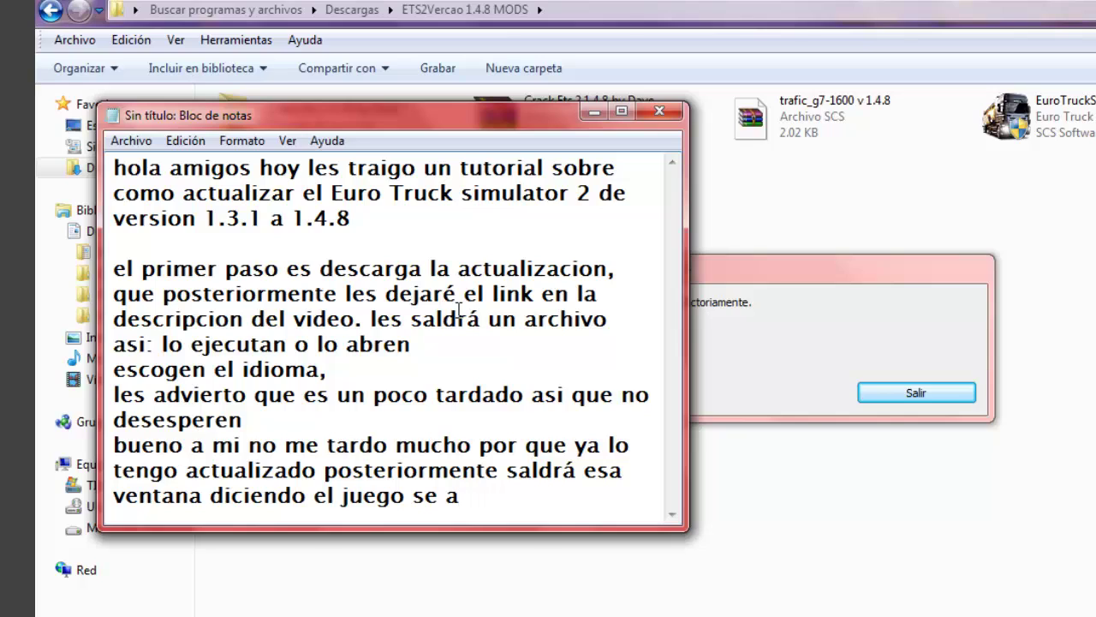
pyautogui.write(' actualizad')
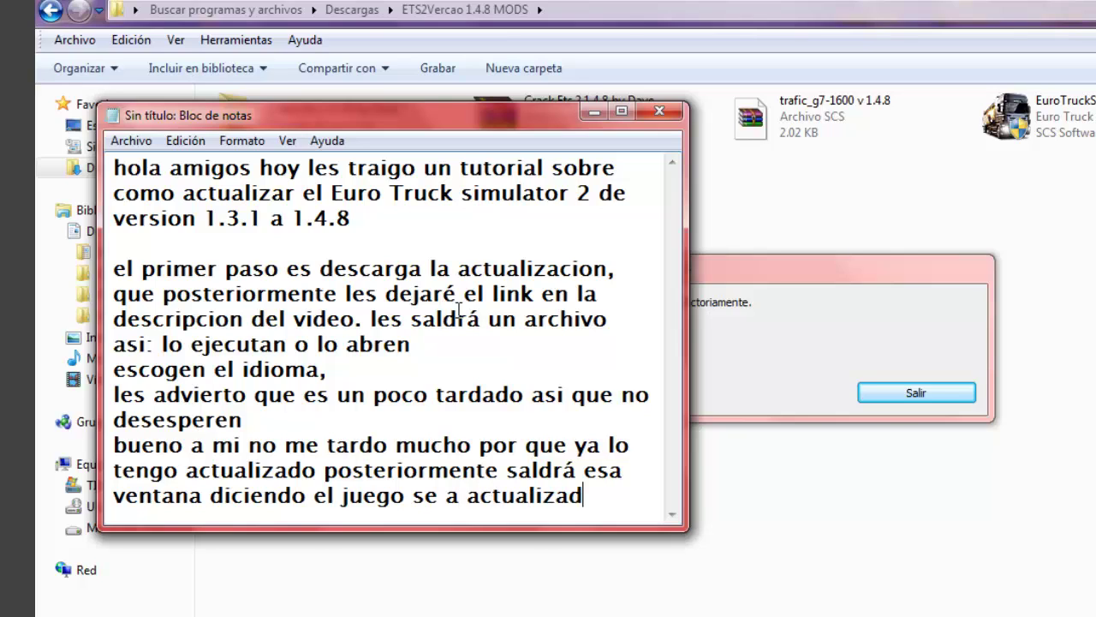
pyautogui.write('o y le d')
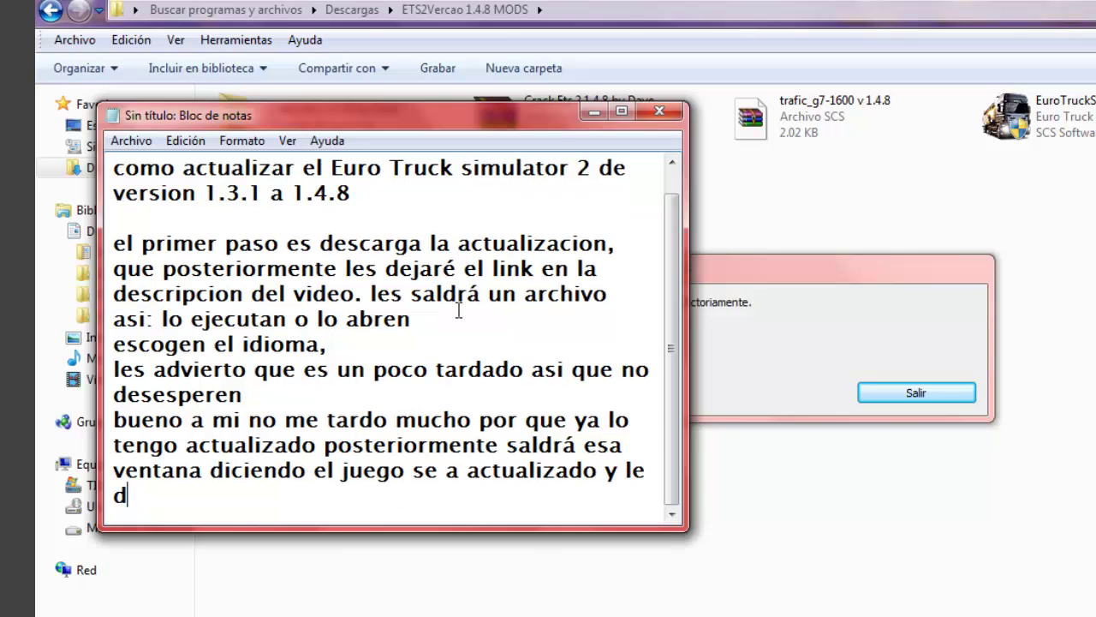
pyautogui.write('an SALOR')
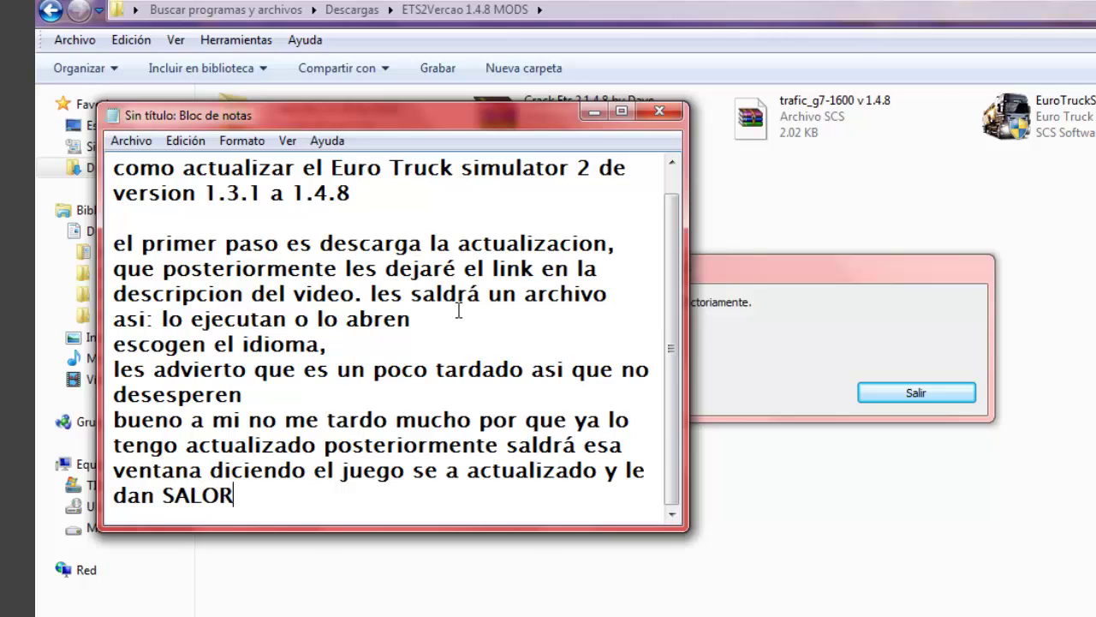
pyautogui.press('BackSpace')
pyautogui.press('BackSpace')
pyautogui.write('IR')
# - Exit the Euro Truck Simulator 2 updater and continue the note's last line with "esperan un poco."
pyautogui.click(757, 300)
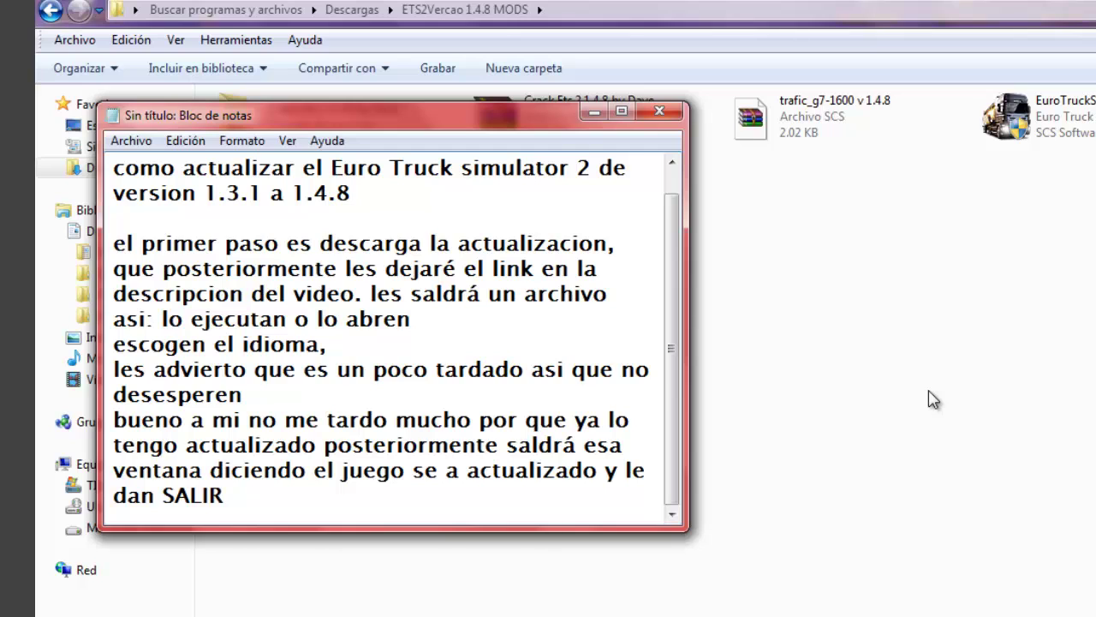
pyautogui.write('e')
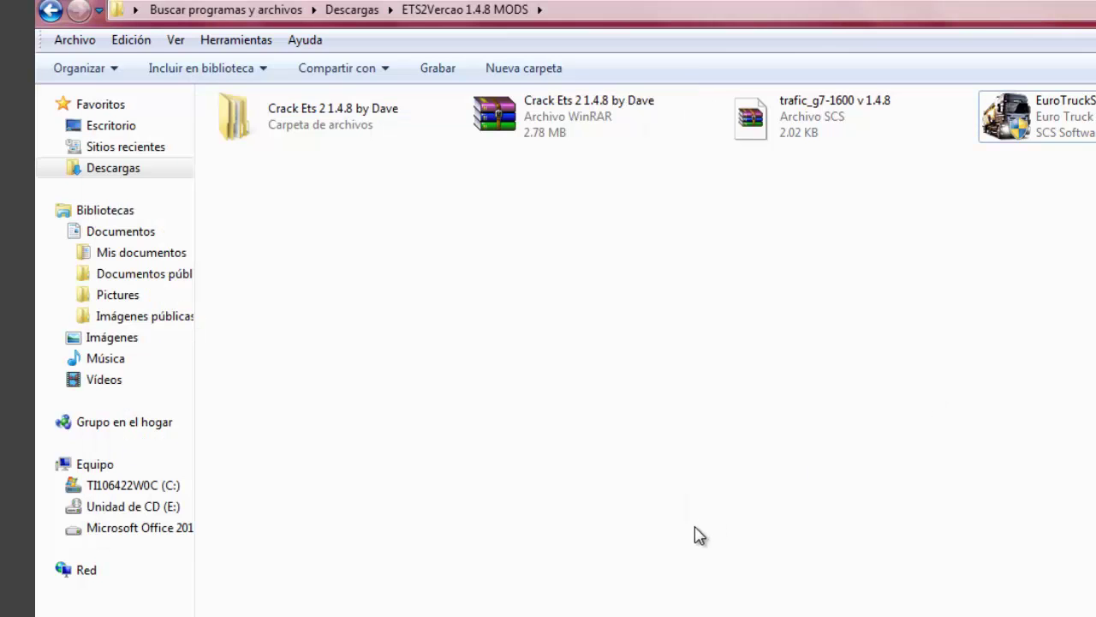
pyautogui.hotkey('alt', 'Tab')
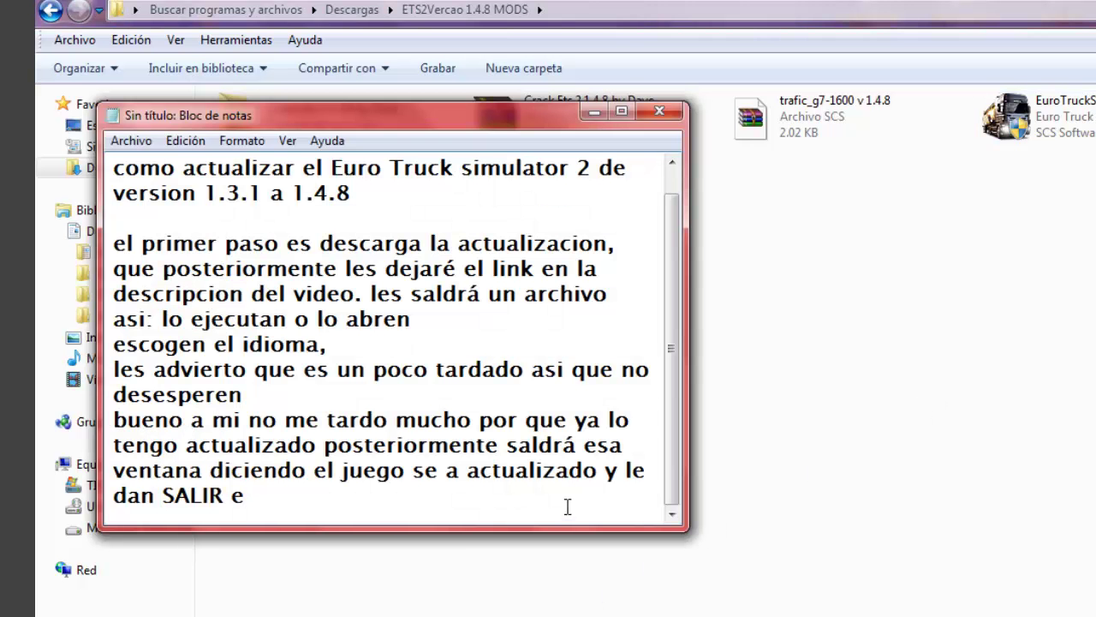
pyautogui.write('spera')
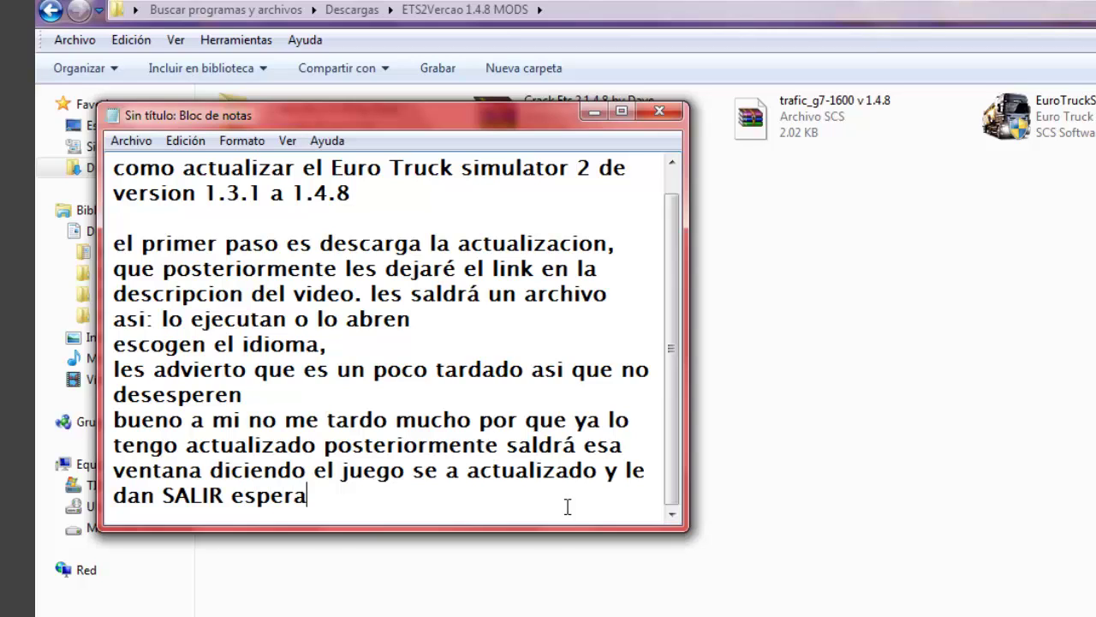
pyautogui.write('n un poco')
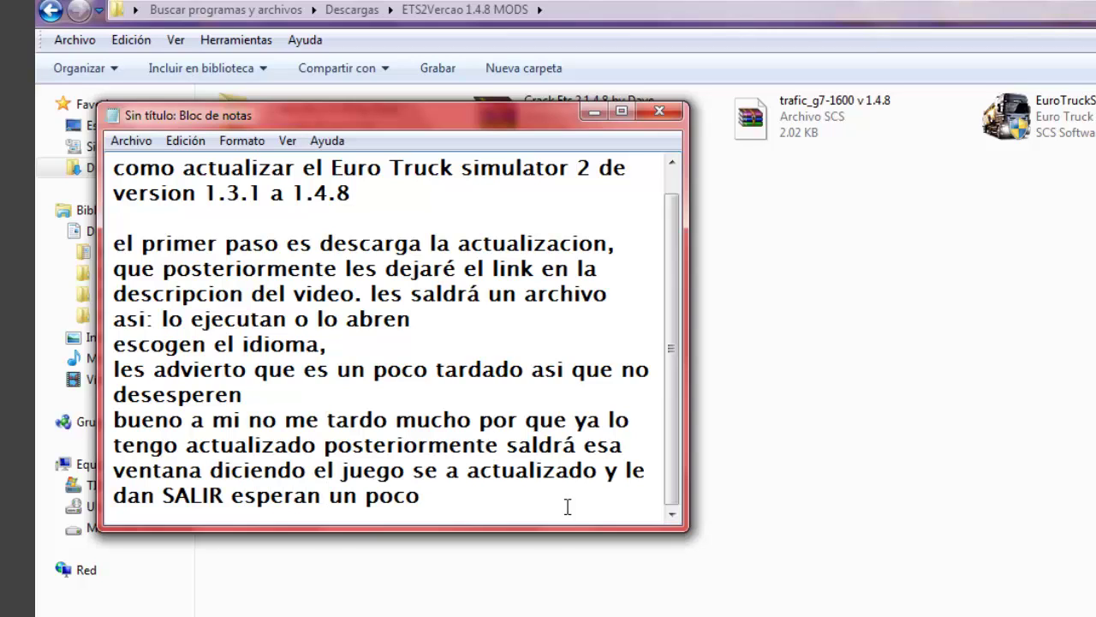
pyautogui.write('.')
# - Add a new line to the note reading "bueno ahora el Crack, que tambien estará en la descripcion del video"
pyautogui.click(765, 490)
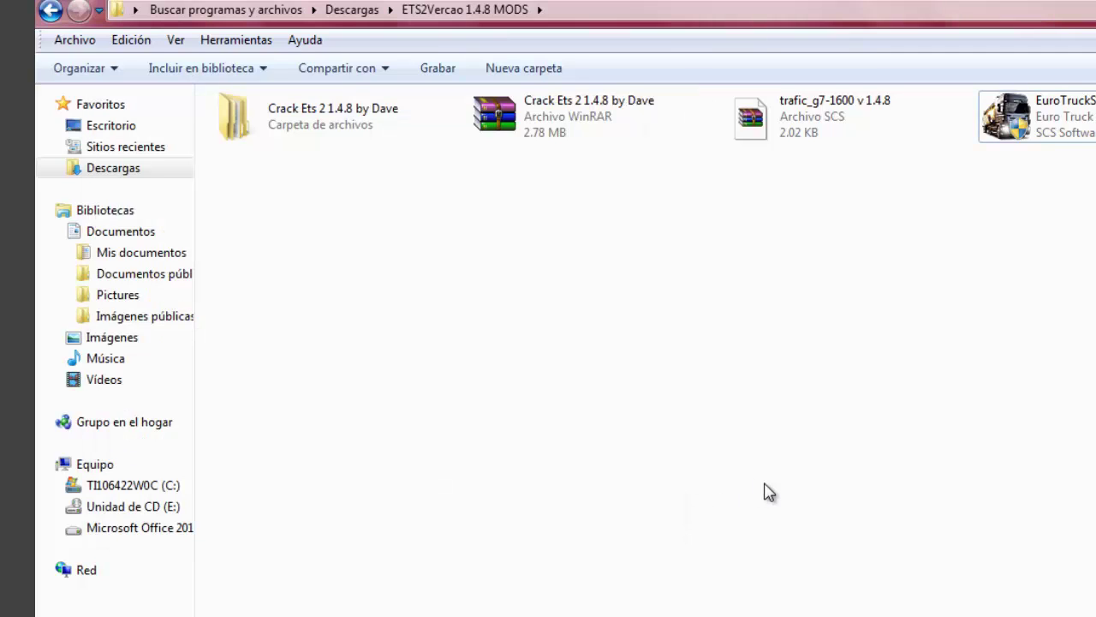
pyautogui.hotkey('alt', 'Tab')
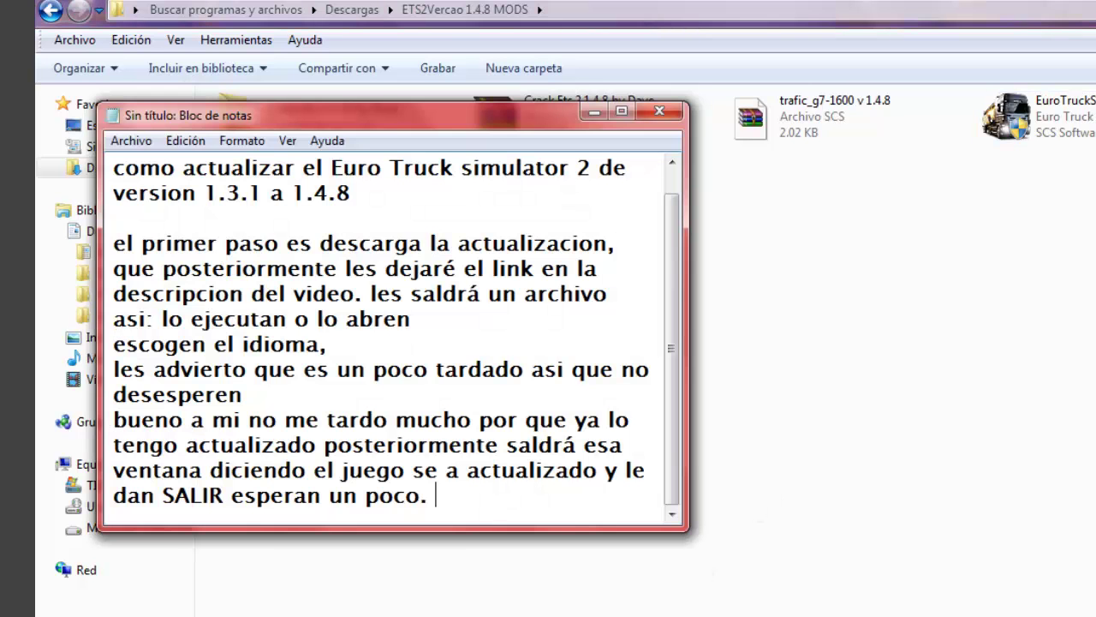
pyautogui.press('Return')
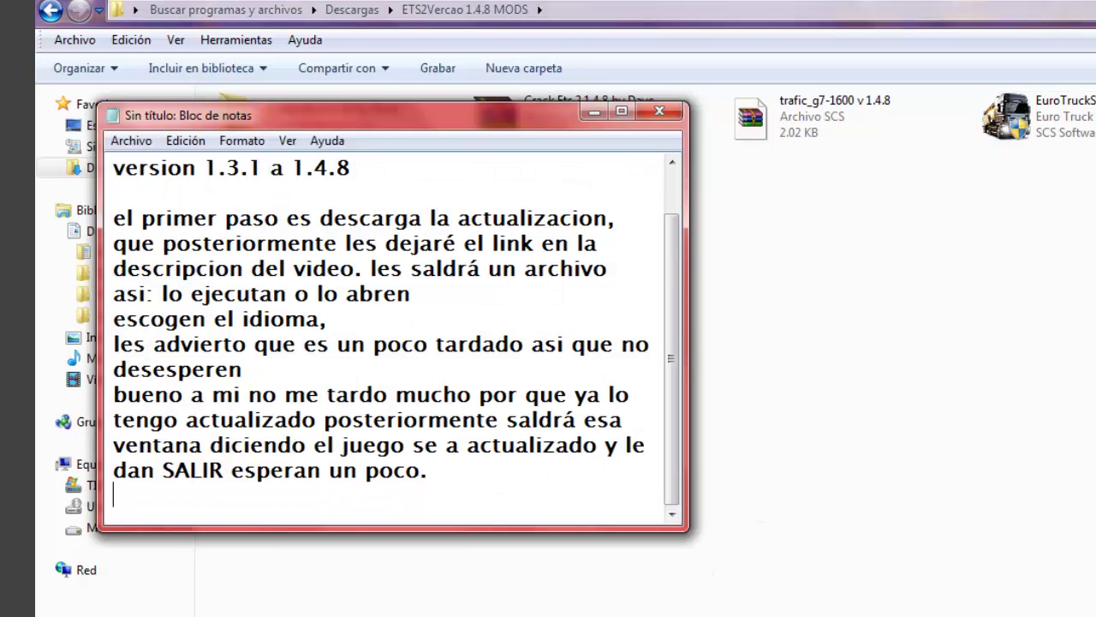
pyautogui.write('bueno ahor')
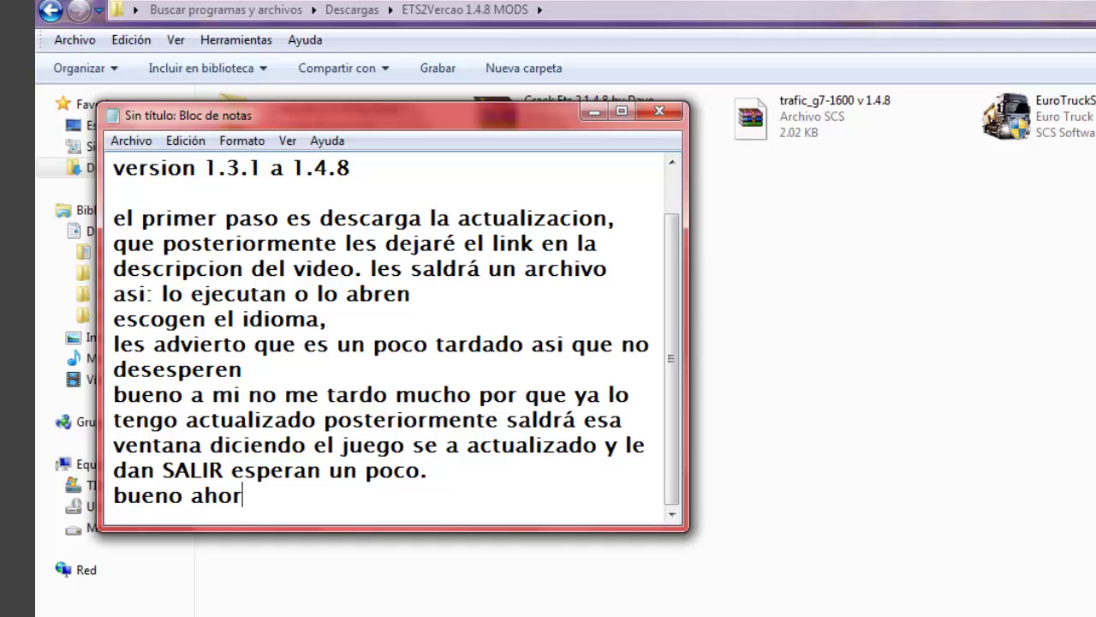
pyautogui.write('a el Crack')
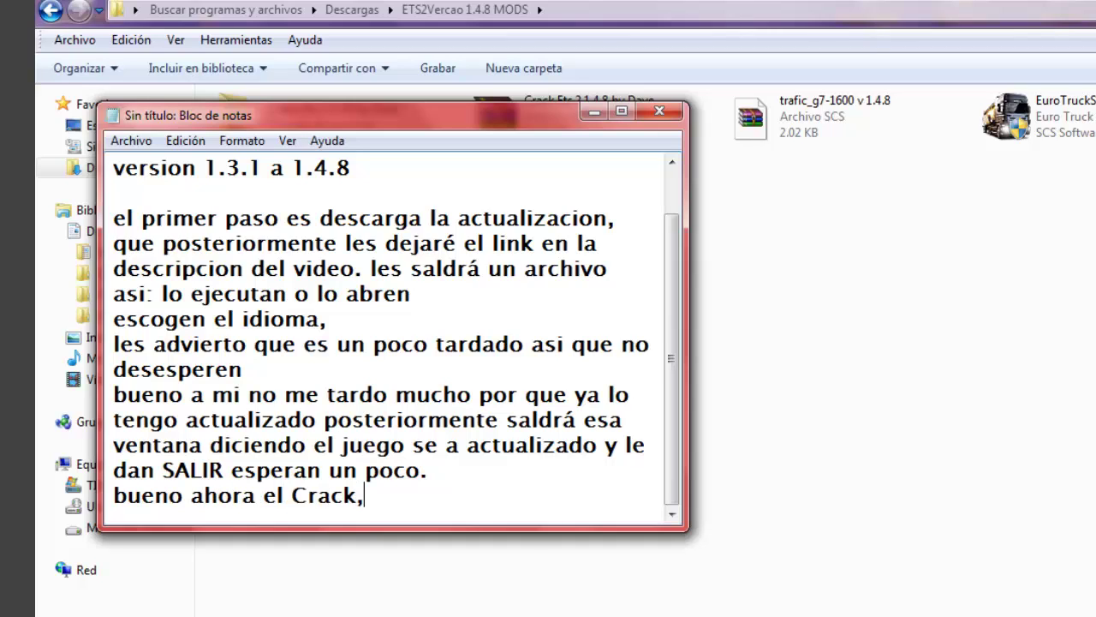
pyautogui.write(', que tambien estar')
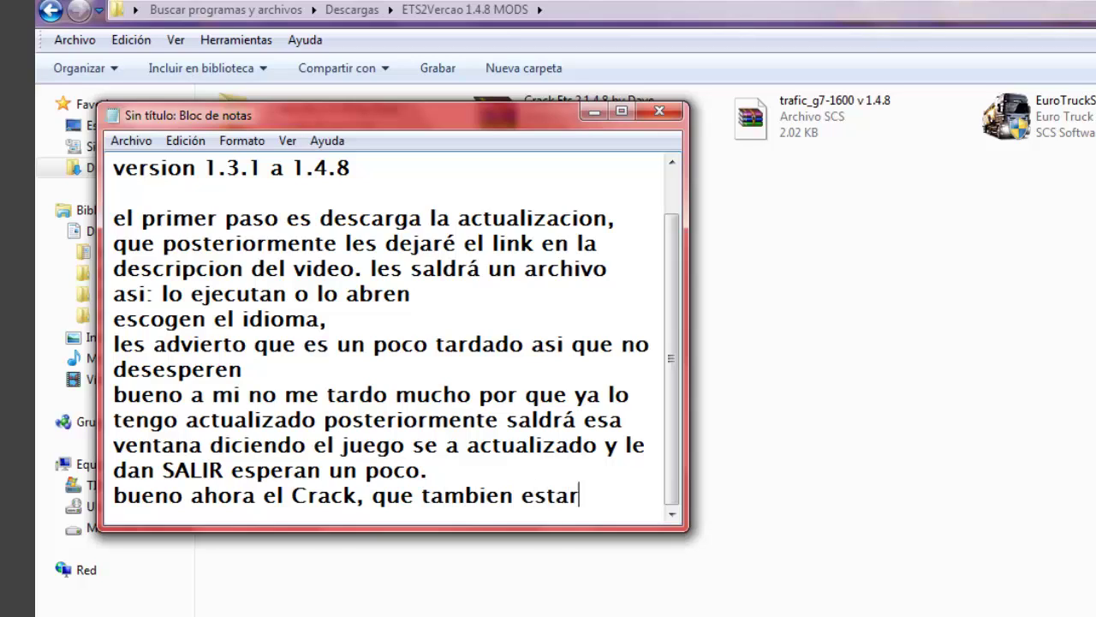
pyautogui.write('á en la d')
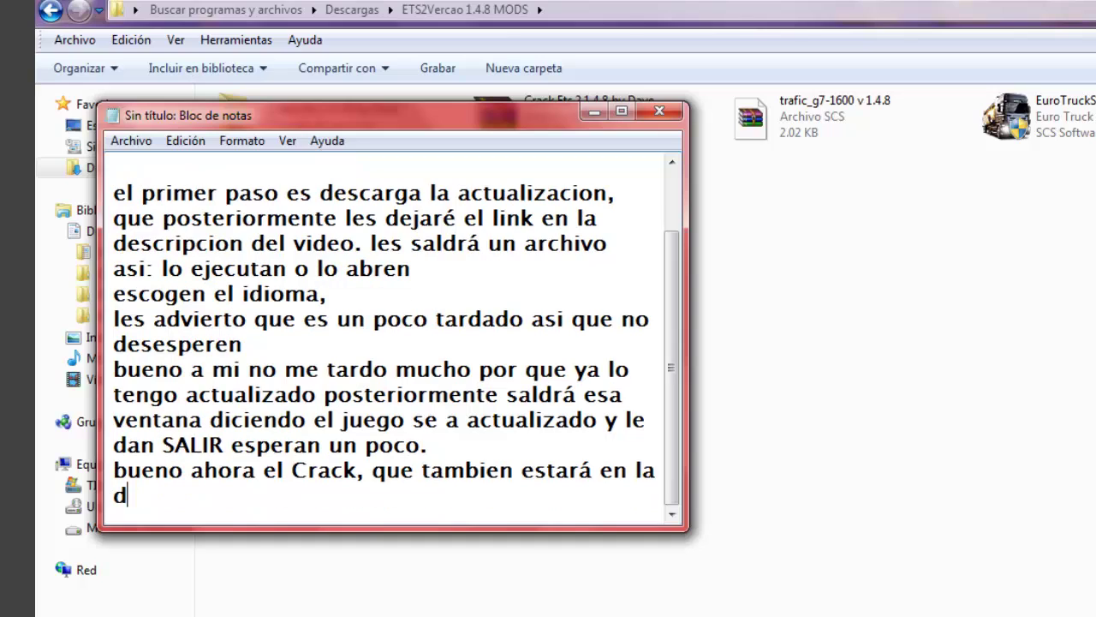
pyautogui.write('escripcio')
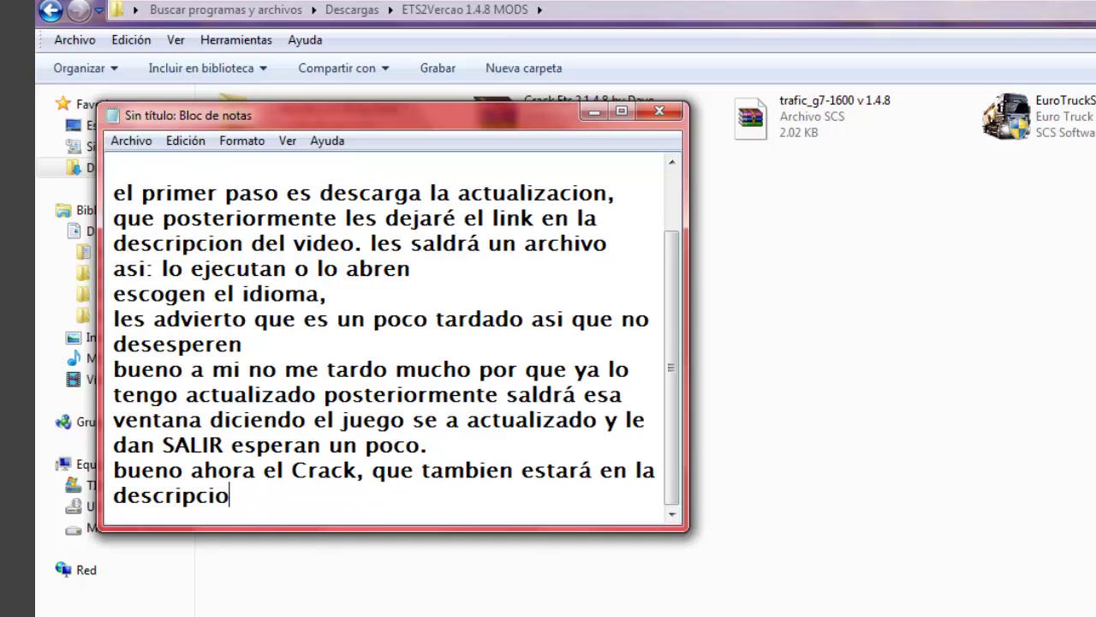
pyautogui.write('n del video')
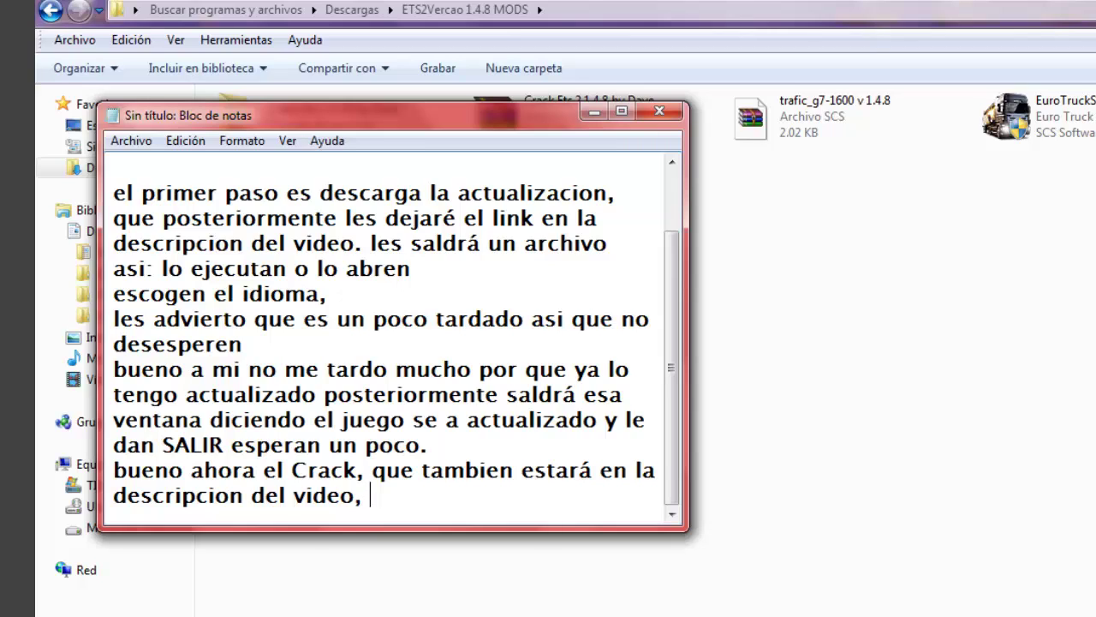
# - Continue the note's last sentence with ", lo descargan, el archivo estará en WINRAR,"
pyautogui.write(', lo descarga')
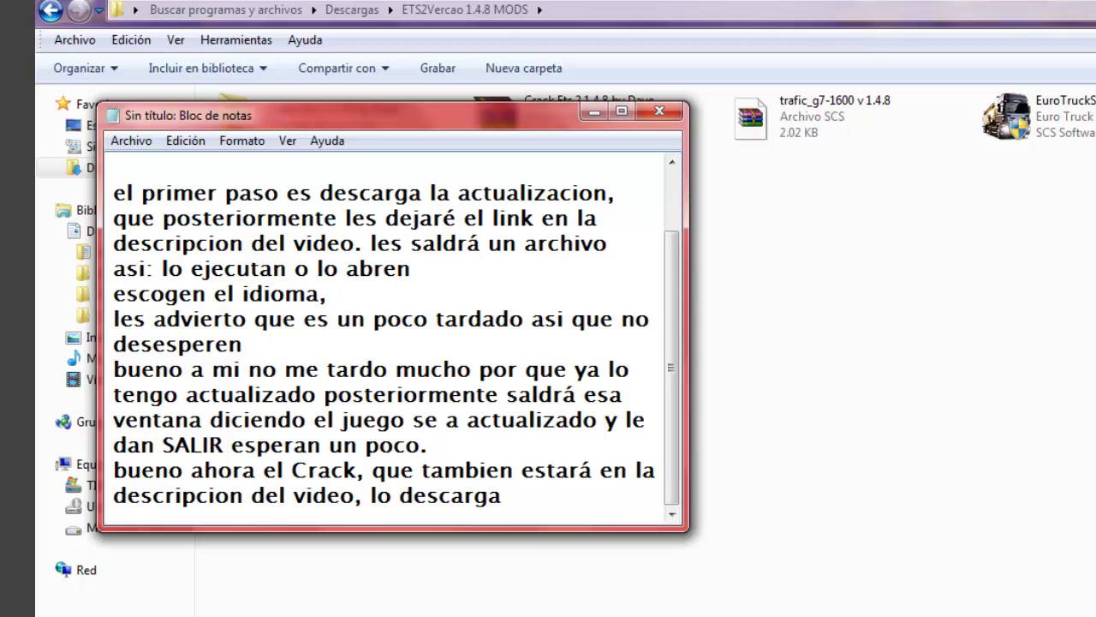
pyautogui.write('n, el arc')
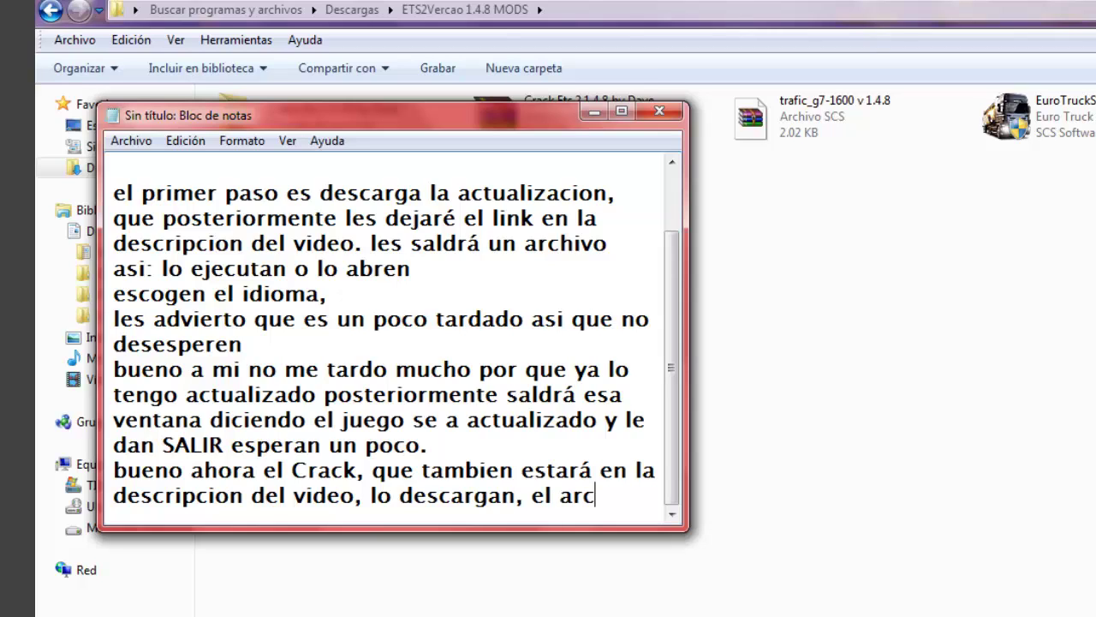
pyautogui.write('hivo esta')
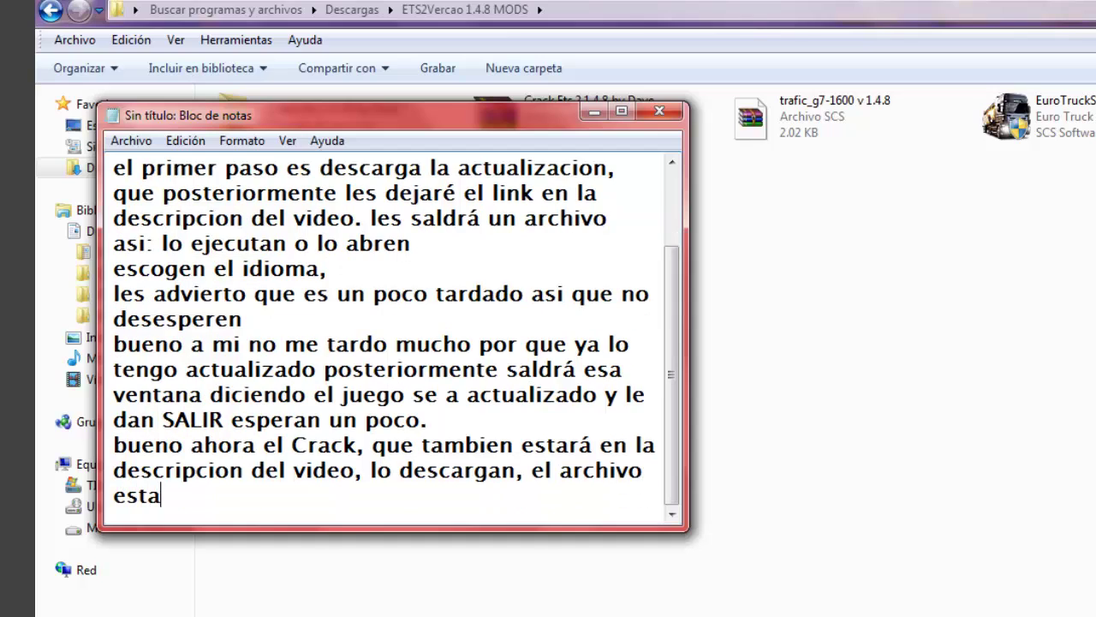
pyautogui.write('rá en WINRA')
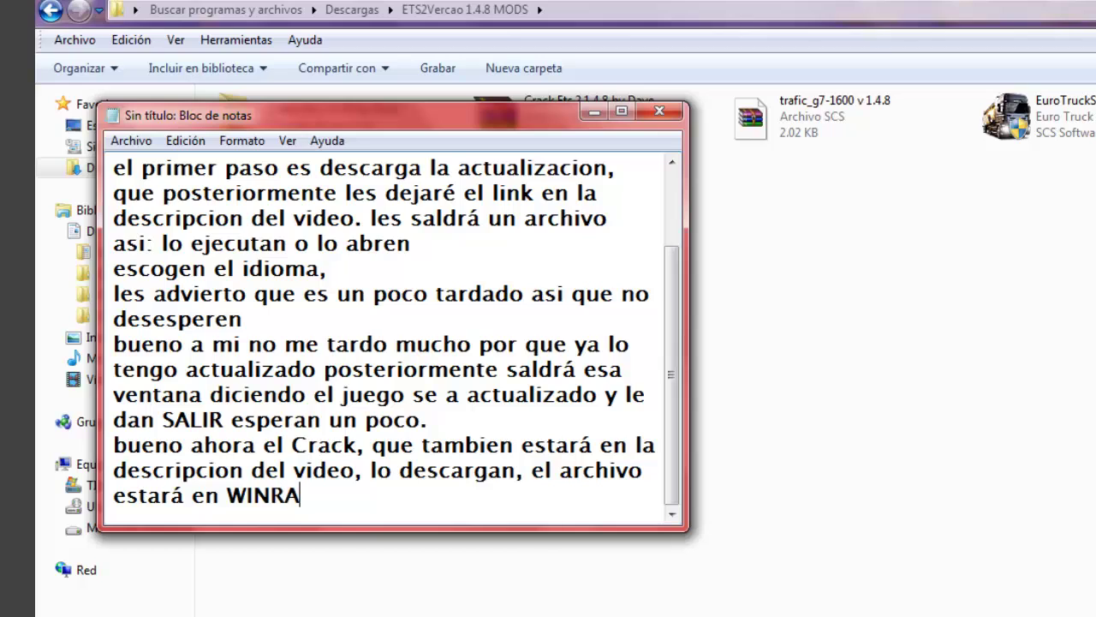
pyautogui.write('R, de')
pyautogui.press('BackSpace')
pyautogui.press('BackSpace')
# - Extend the note's sentence about the WINRAR file with "solo lo descomprimen y les quedará este archivo:"
pyautogui.write('solo l')
pyautogui.press('BackSpace')
pyautogui.write('lo d')
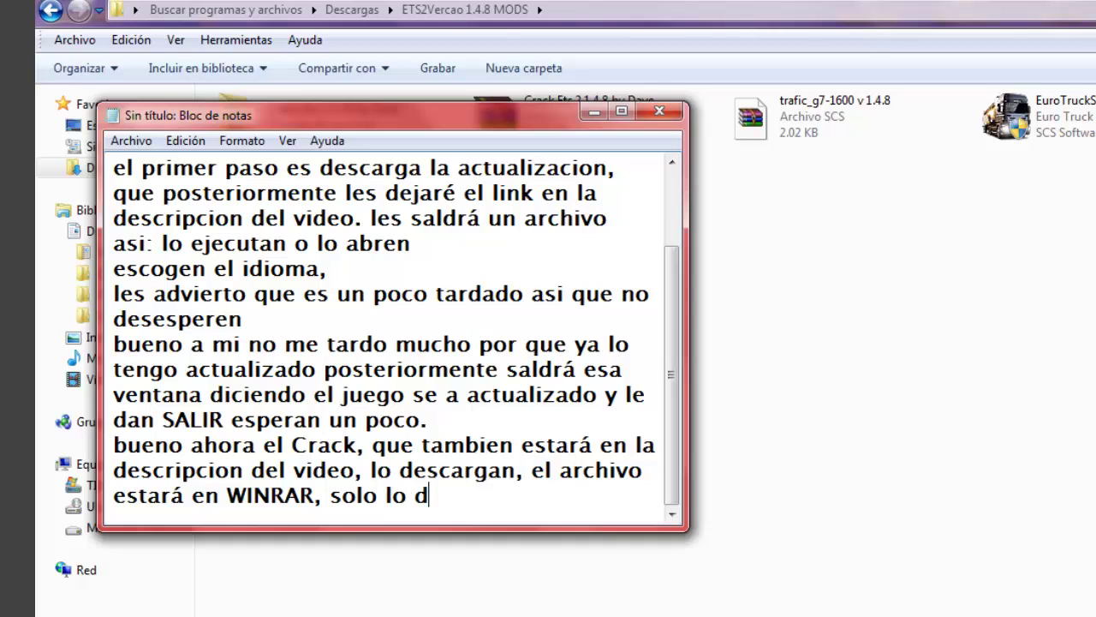
pyautogui.write('escomp')
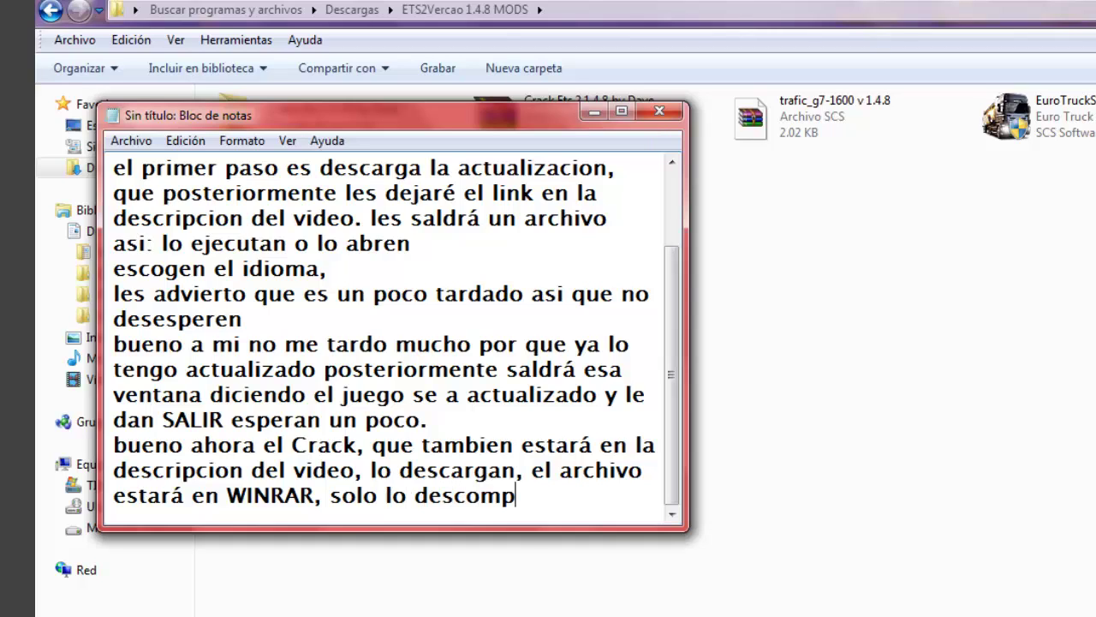
pyautogui.write('rimen')
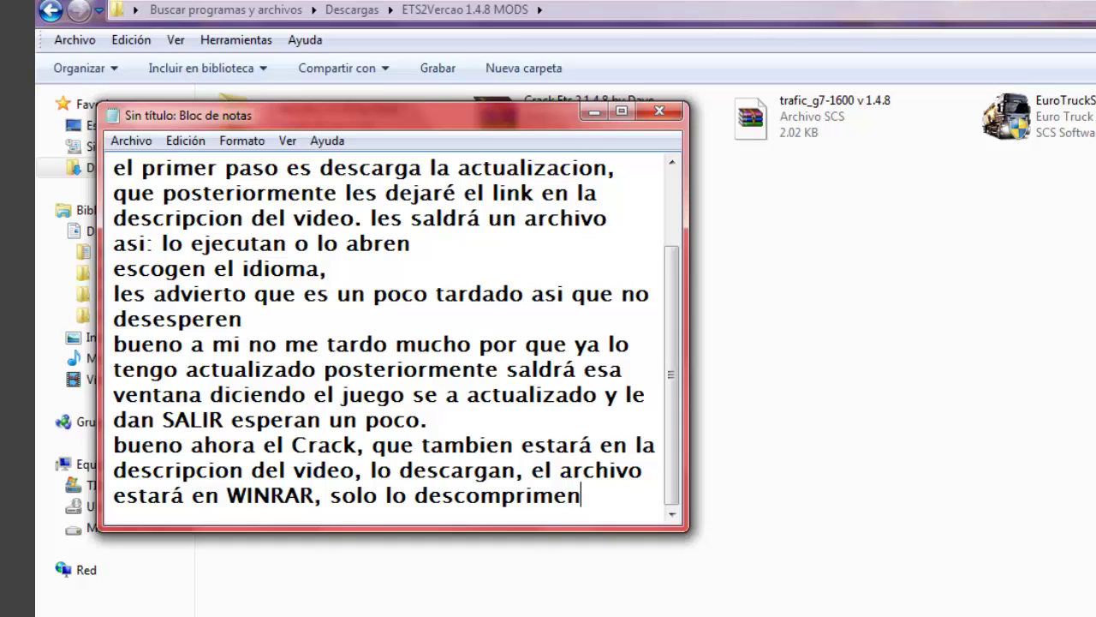
pyautogui.write(' y les qued')
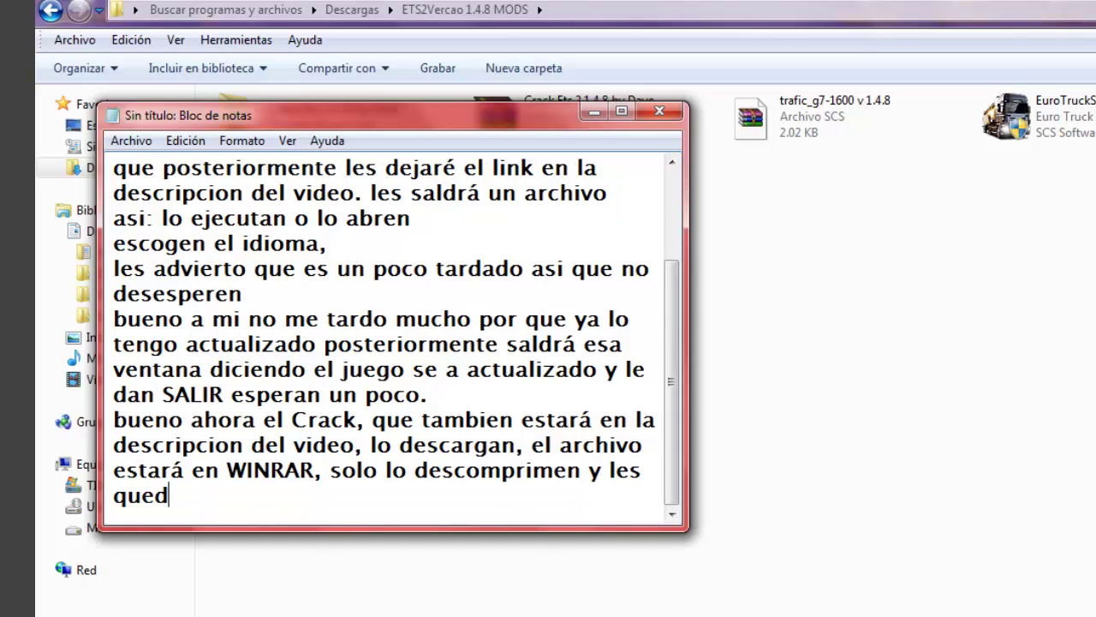
pyautogui.write('ará este')
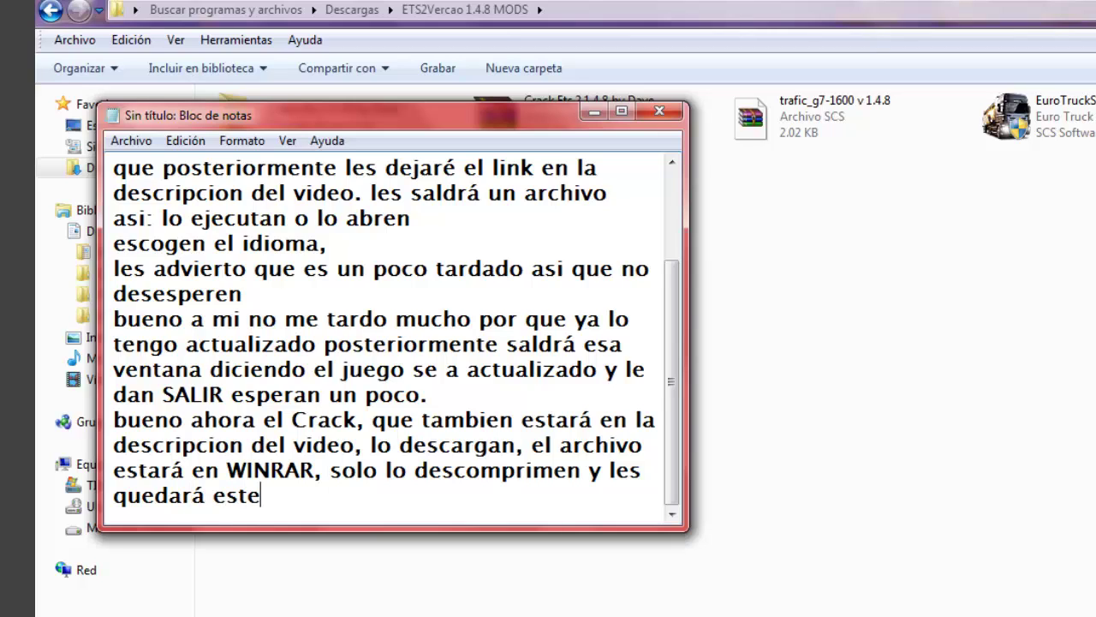
pyautogui.write(' archivo')
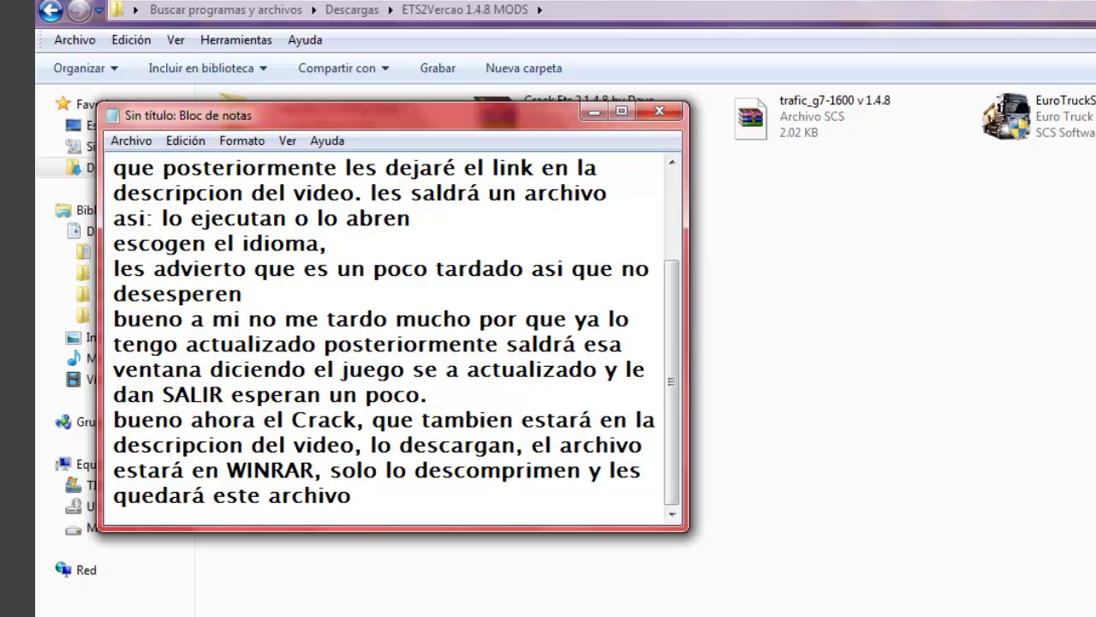
pyautogui.write(':D')
pyautogui.press('BackSpace')
# - Switch to the file explorer and open the extracted Crack Ets 2 1.4.8 folder
pyautogui.click(957, 543)
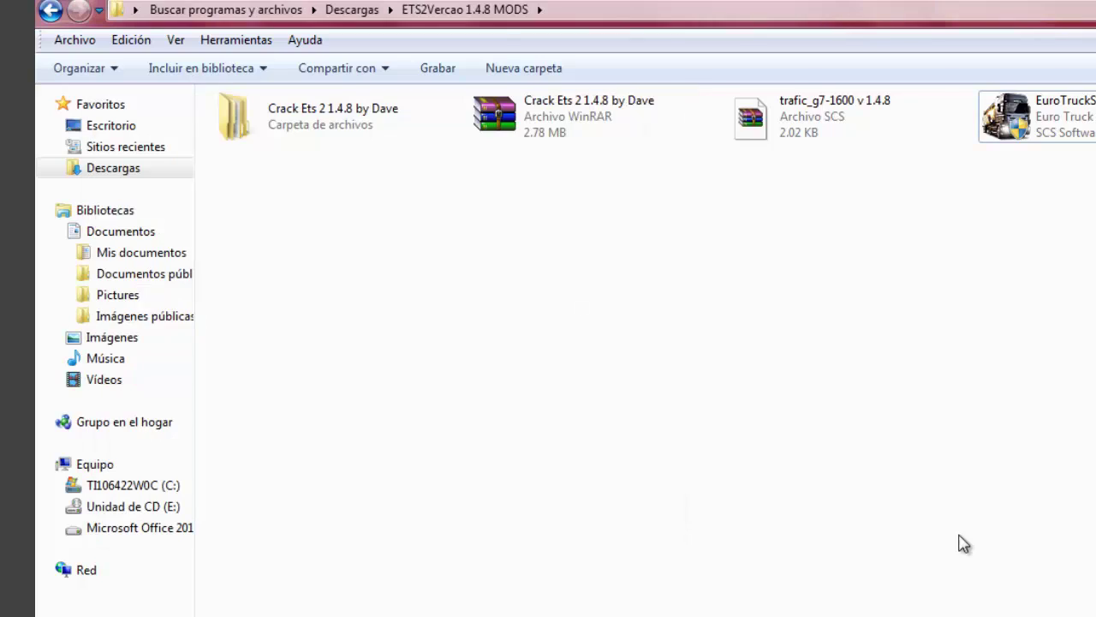
pyautogui.click(358, 133)
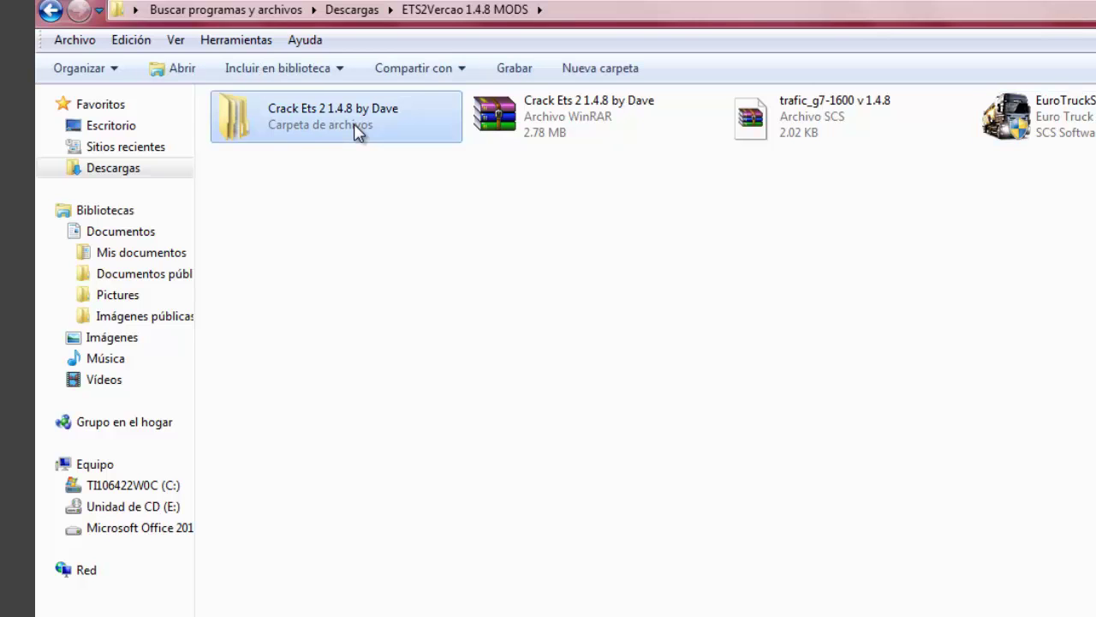
pyautogui.doubleClick(358, 133)
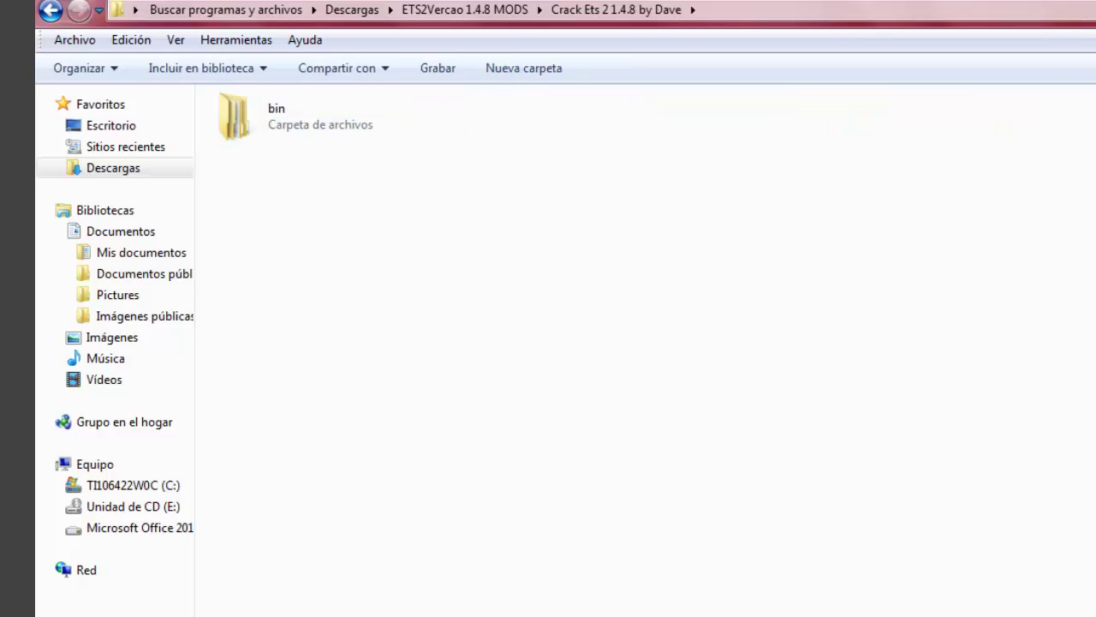
# - Return to the note and continue its last line with "adentro hay una carpeta que dice BIN"
pyautogui.hotkey('alt', 'Tab')
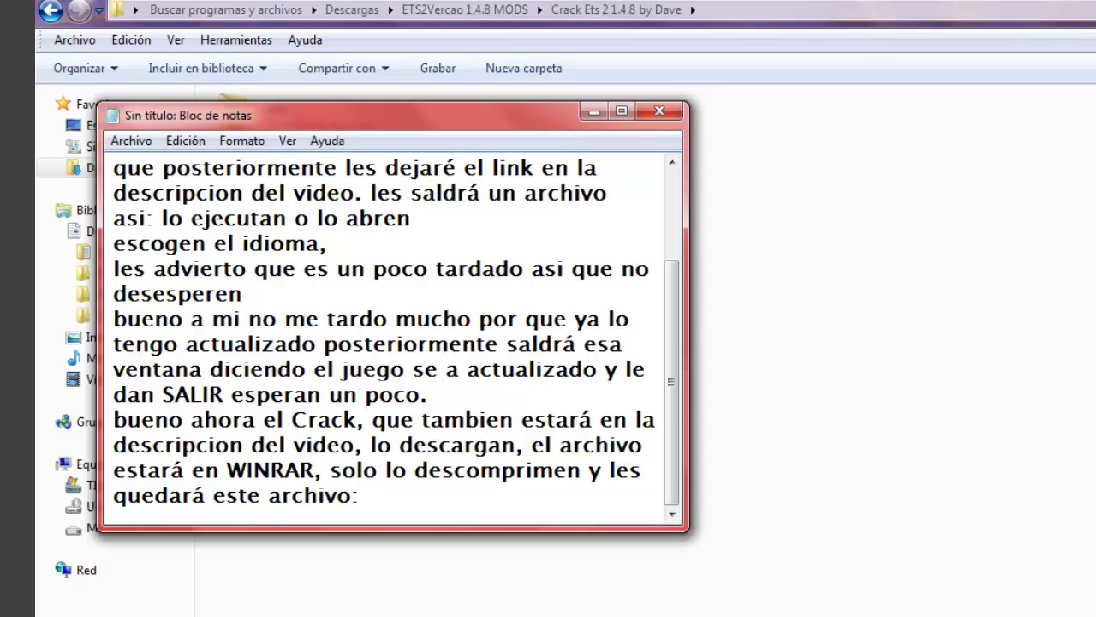
pyautogui.write('adent')
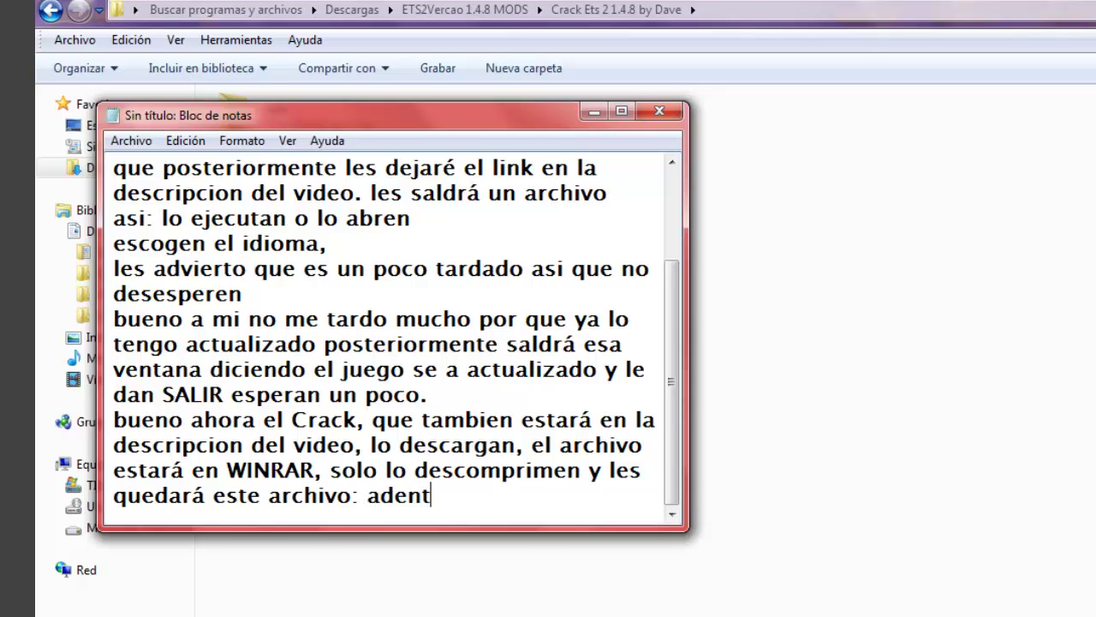
pyautogui.write('ro hay una c')
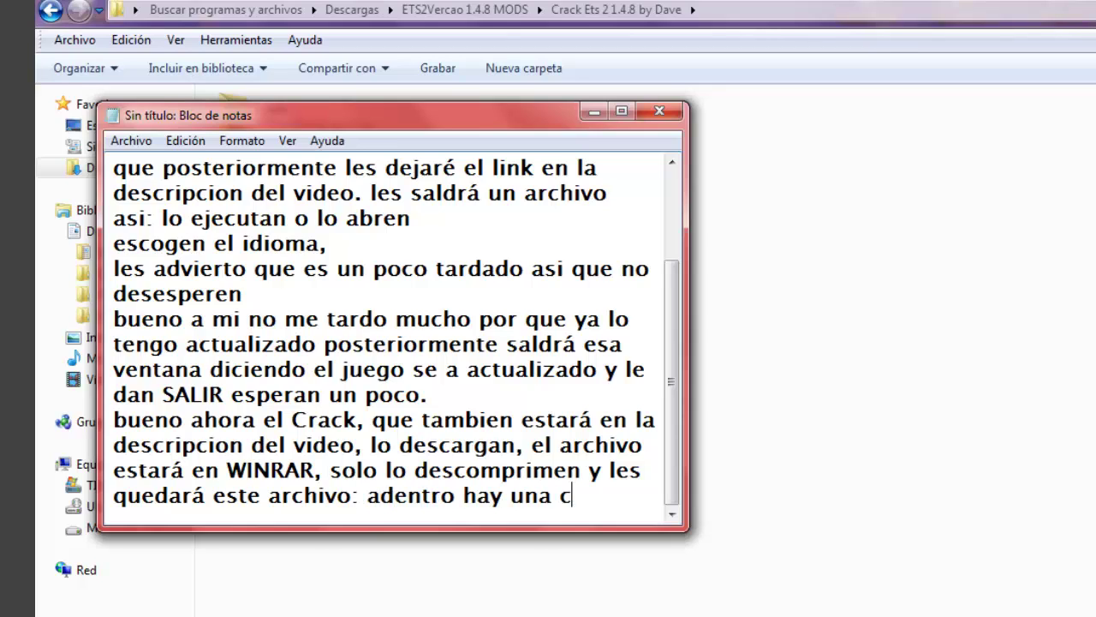
pyautogui.write('arpt')
pyautogui.press('BackSpace')
pyautogui.write('eta')
pyautogui.press('Return')
pyautogui.write('que d')
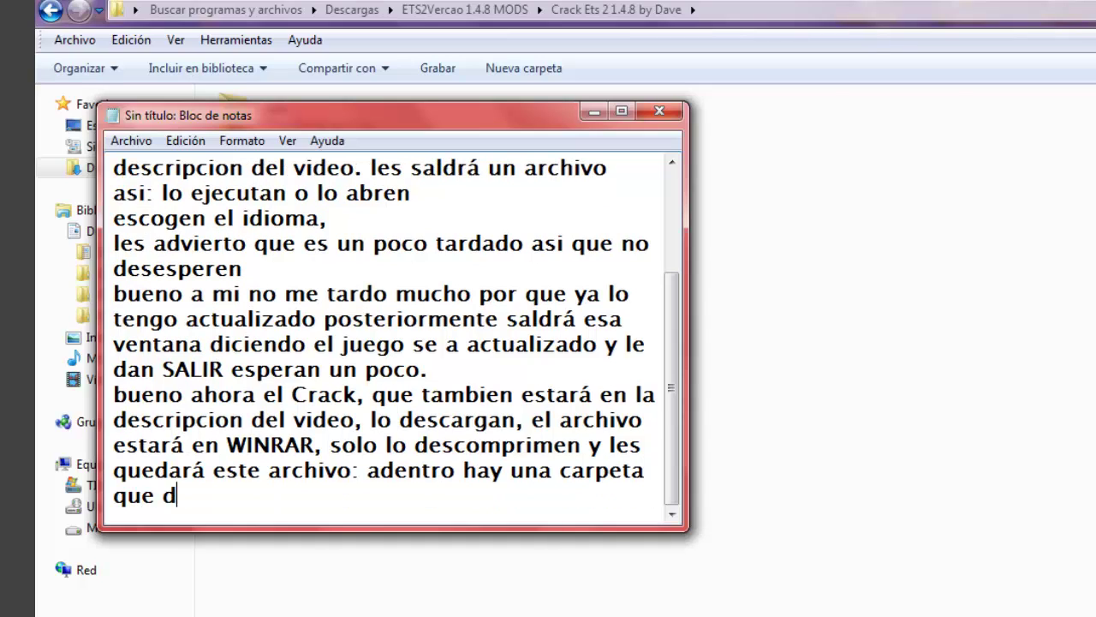
pyautogui.write('ice BIN')
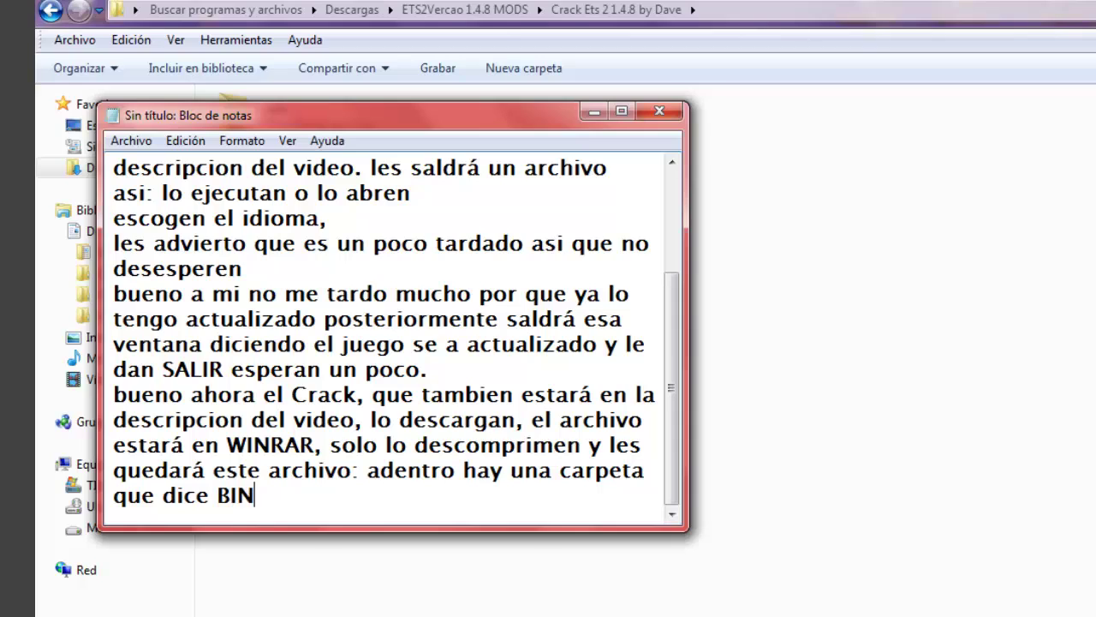
# - Continue the note after "BIN" with ", esa la CORTAN y ahora van al disco duro"
pyautogui.write(', esy')
pyautogui.press('BackSpace')
pyautogui.write('a la CORTAN')
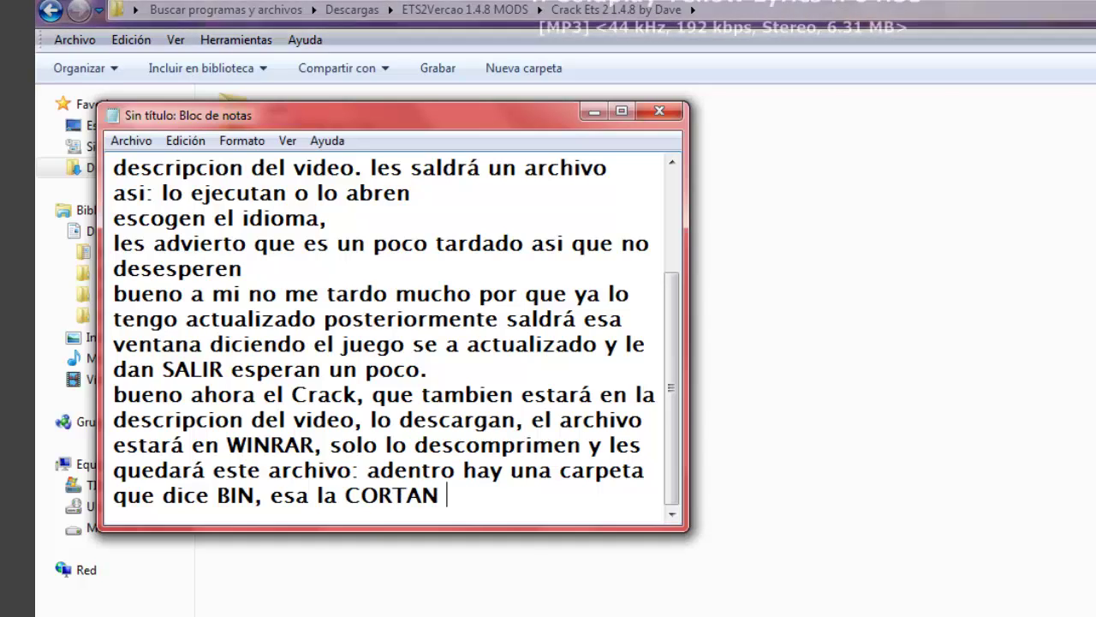
pyautogui.write(' y')
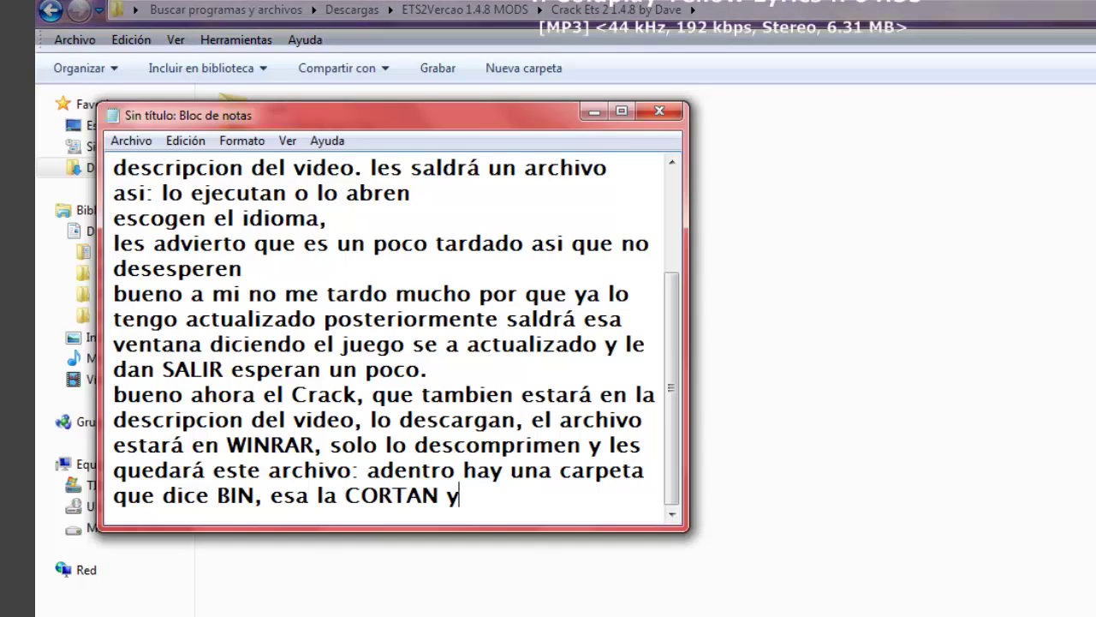
pyautogui.write(' ahora v')
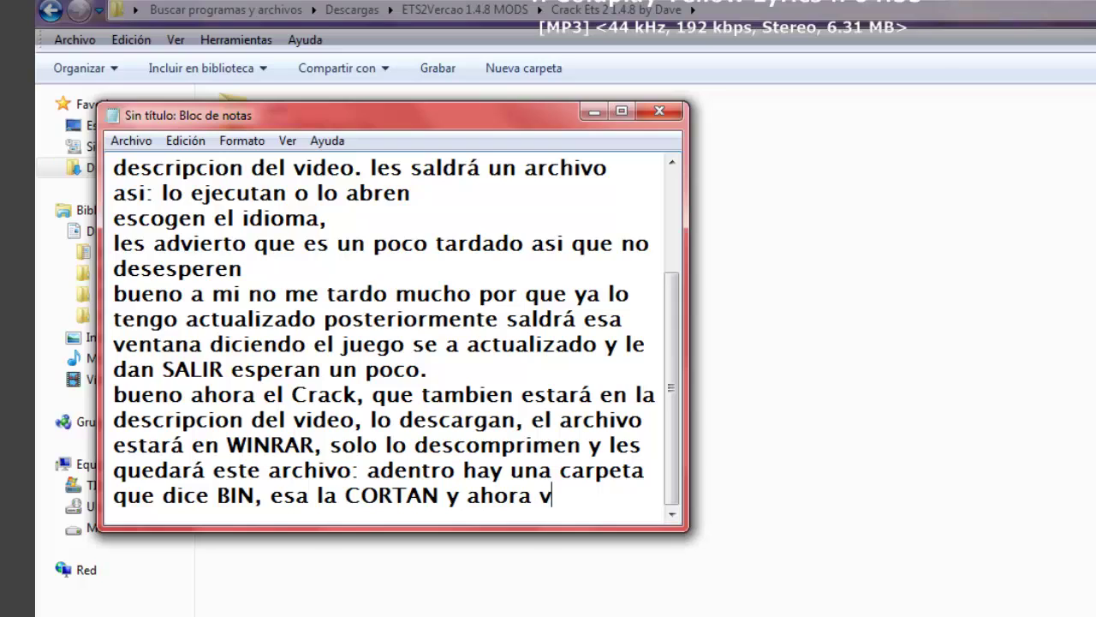
pyautogui.write('an a')
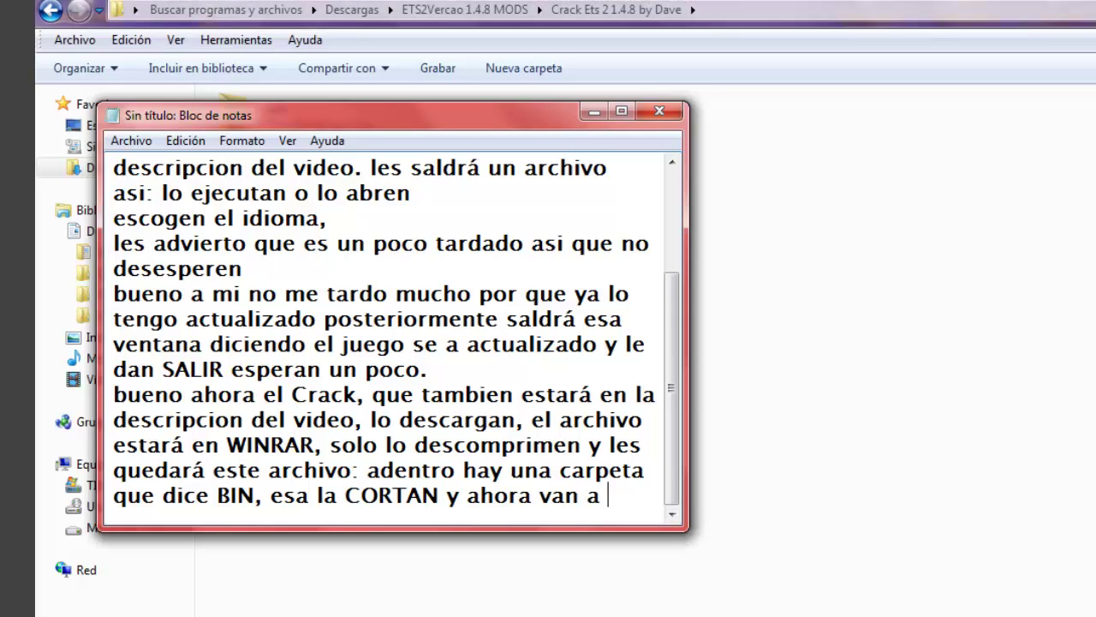
pyautogui.write('l disco duro')
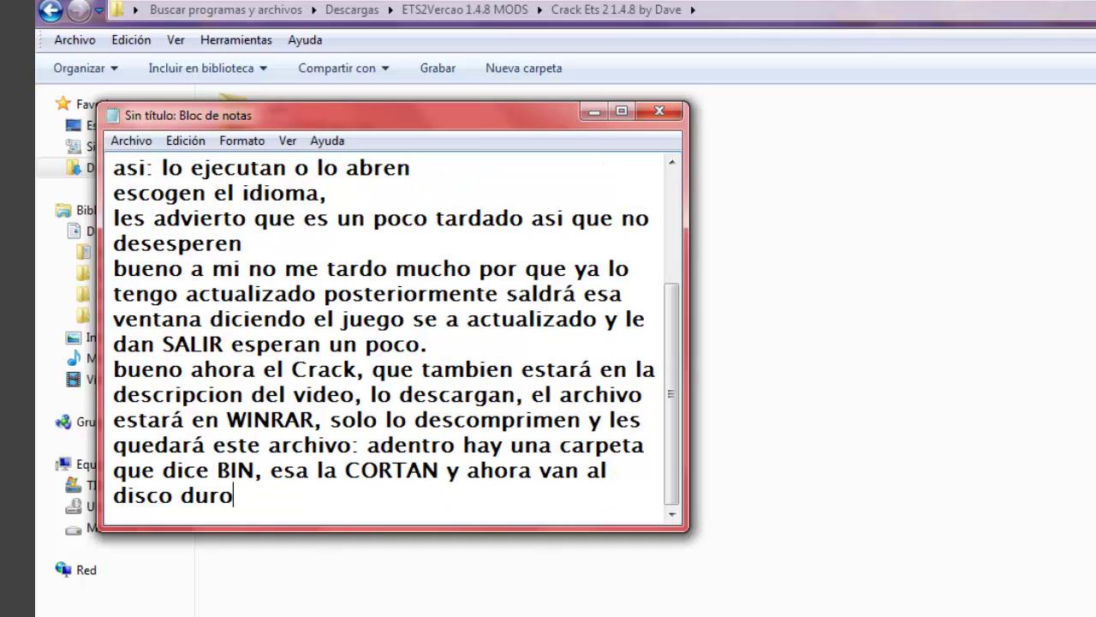
# - Continue the note after "disco duro" with "y archivos de programa, buscan Euro Truck..."
pyautogui.write(' y archivo')
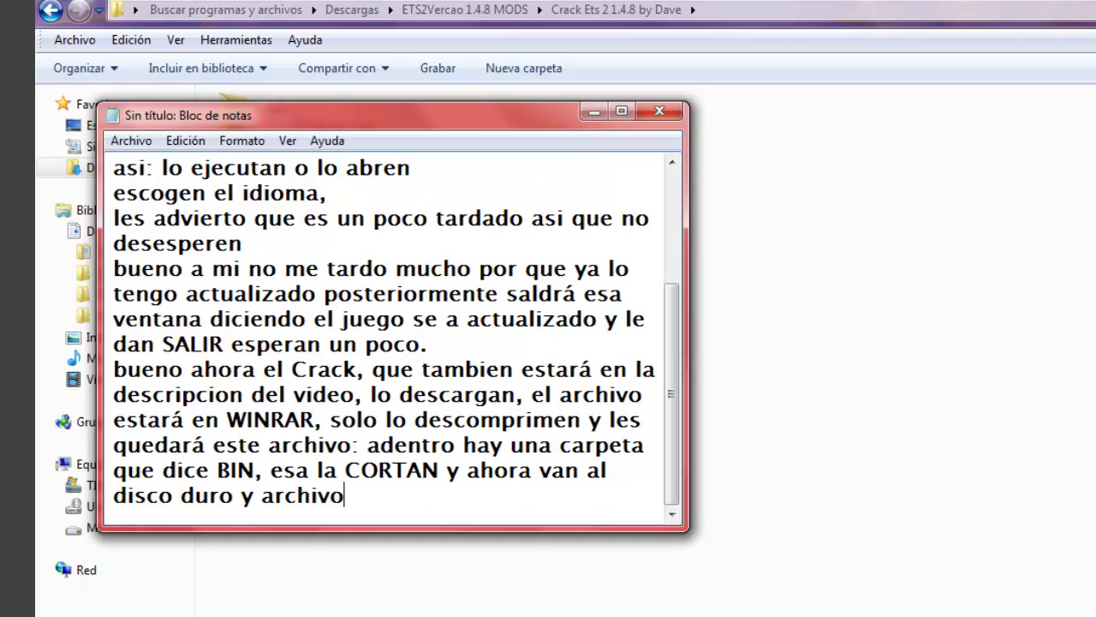
pyautogui.write('s de prog')
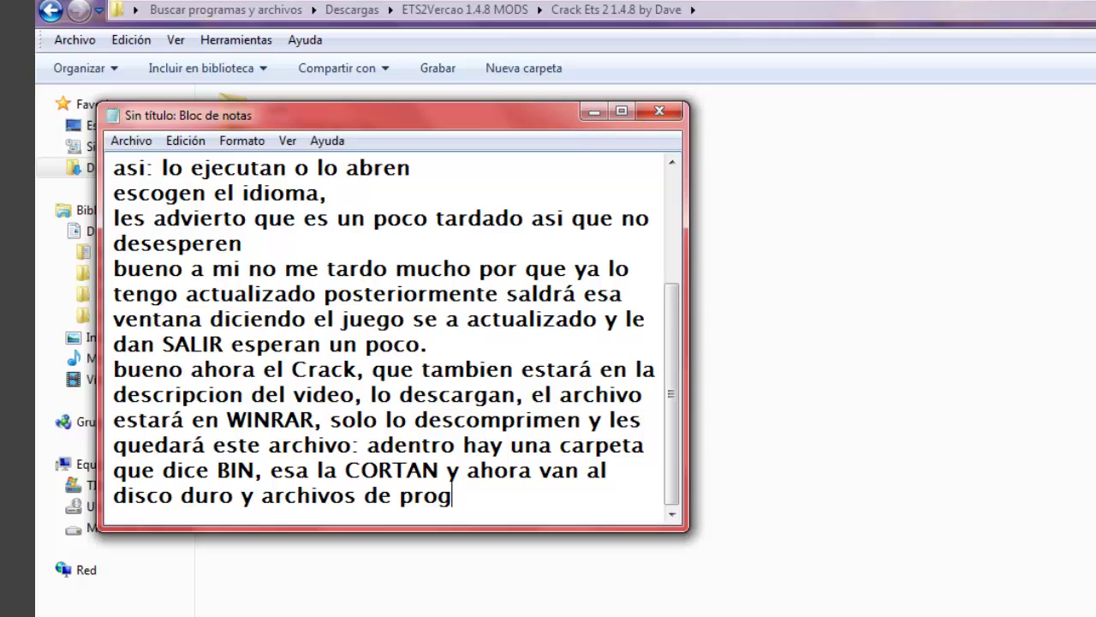
pyautogui.write('rama, buscan')
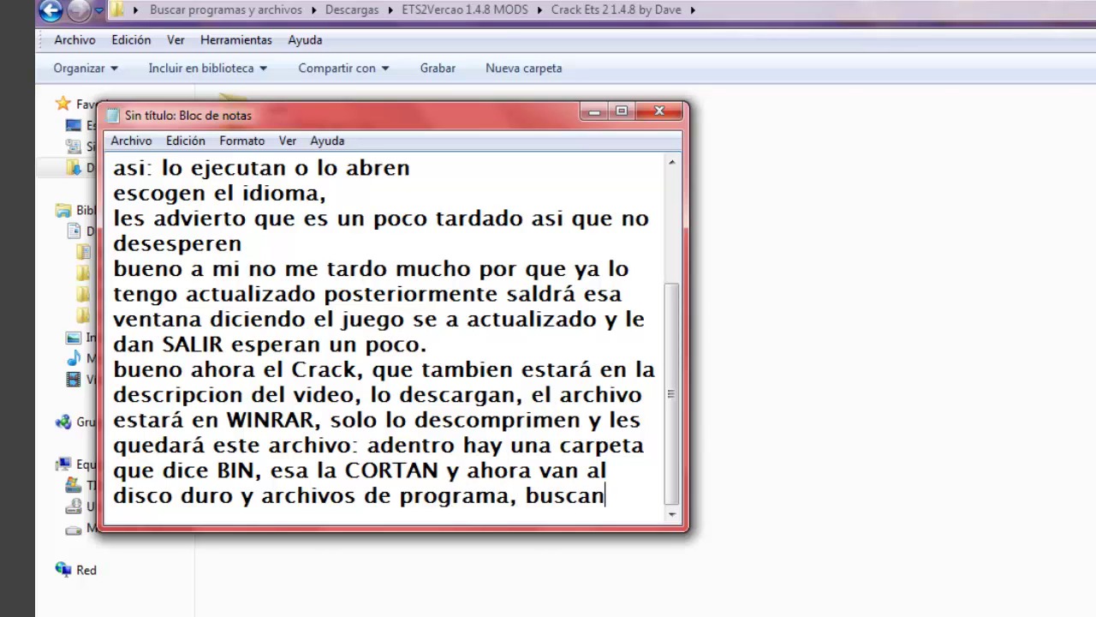
pyautogui.write(' Euro')
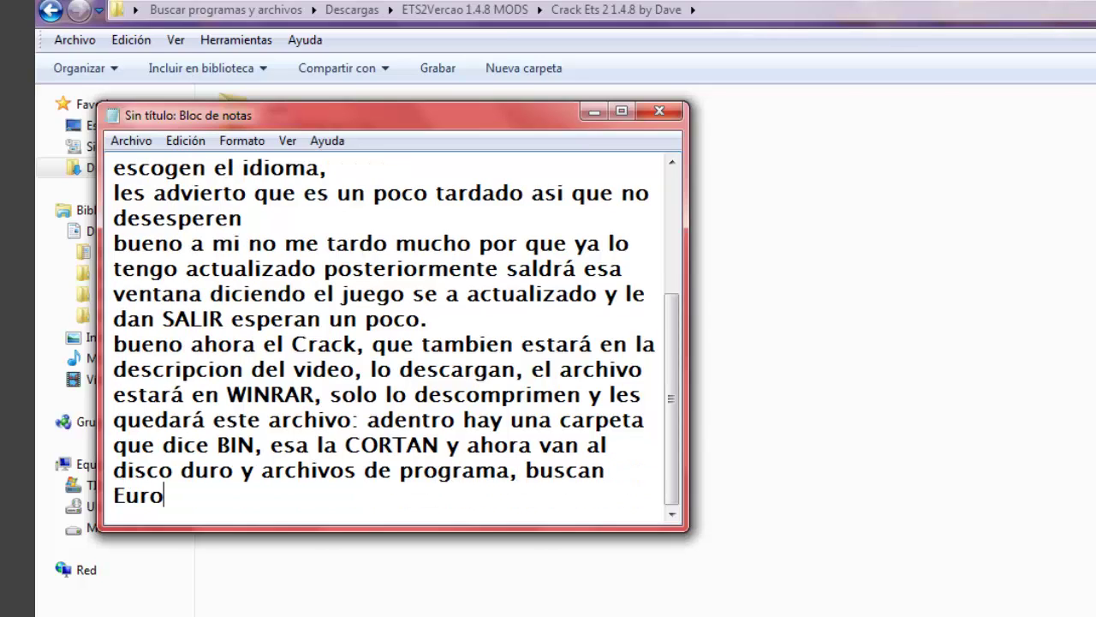
pyautogui.write(' Truck...')
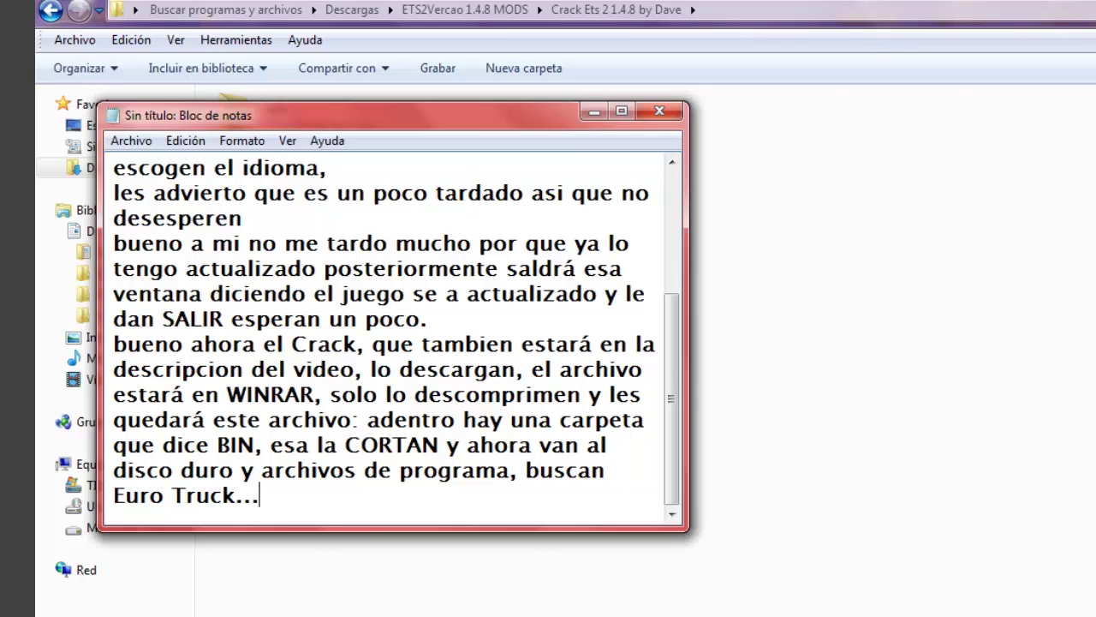
# - Switch to the file explorer and cut the bin folder inside the Crack Ets 2 1.4.8 folder
pyautogui.click(774, 491)
pyautogui.click(374, 126)
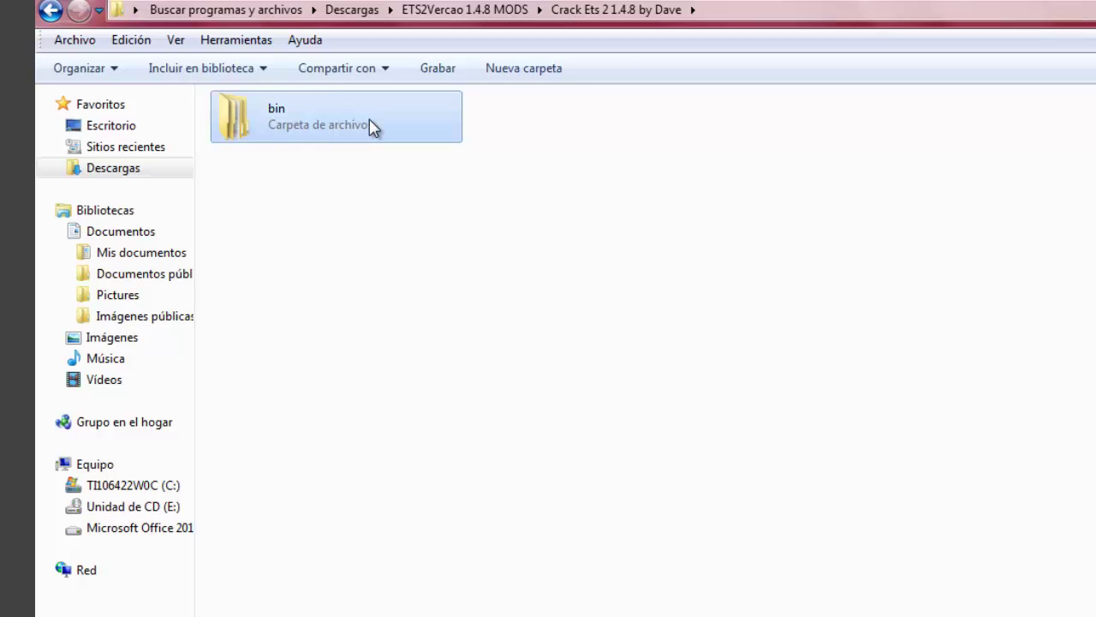
pyautogui.hotkey('ctrl', 'x')
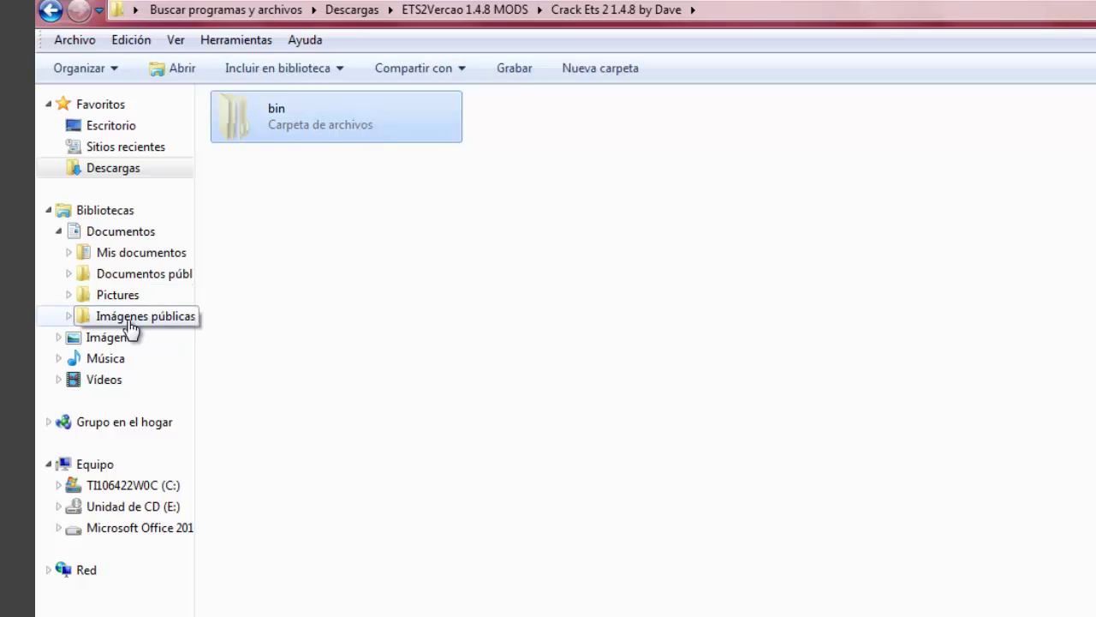
# - Open the Euro Truck Simulator 2 folder under Archivos de programa on drive C:
pyautogui.click(120, 485)
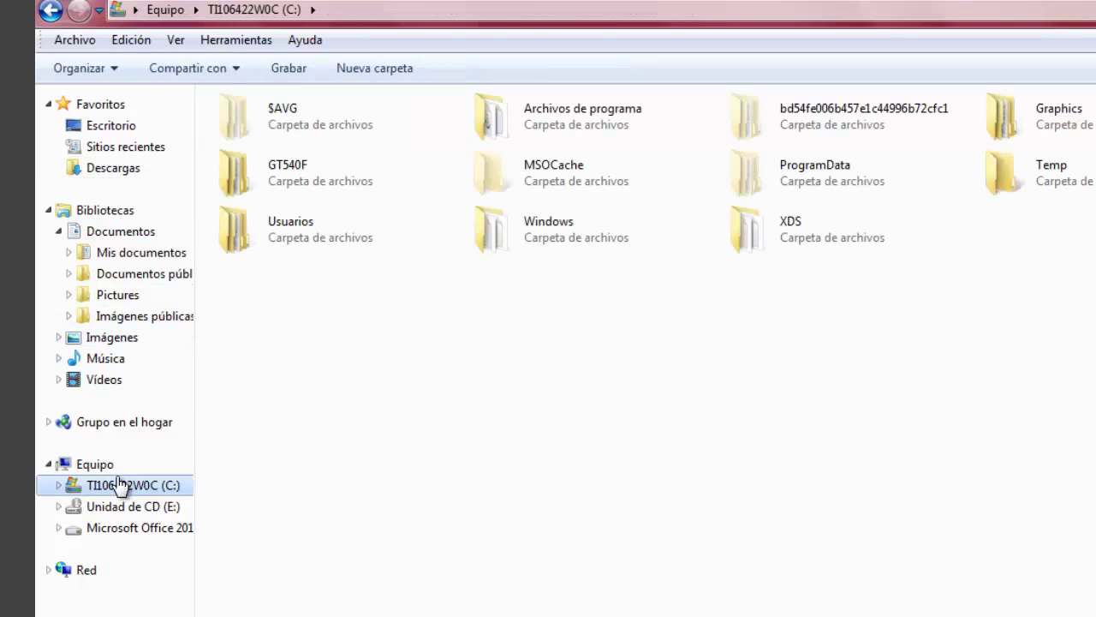
pyautogui.click(551, 134)
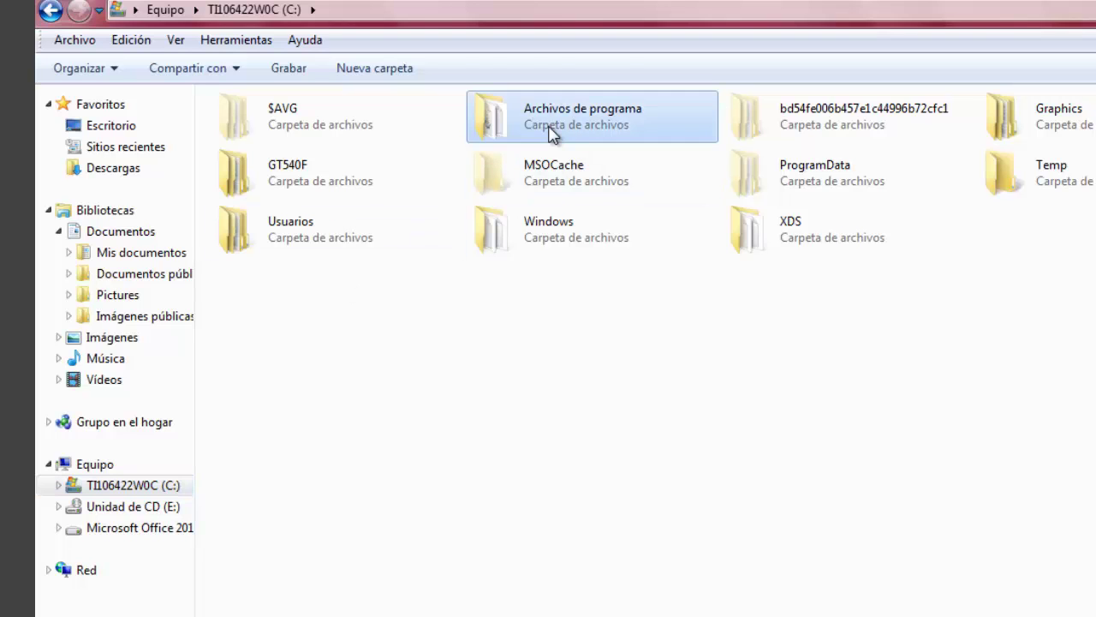
pyautogui.doubleClick(551, 133)
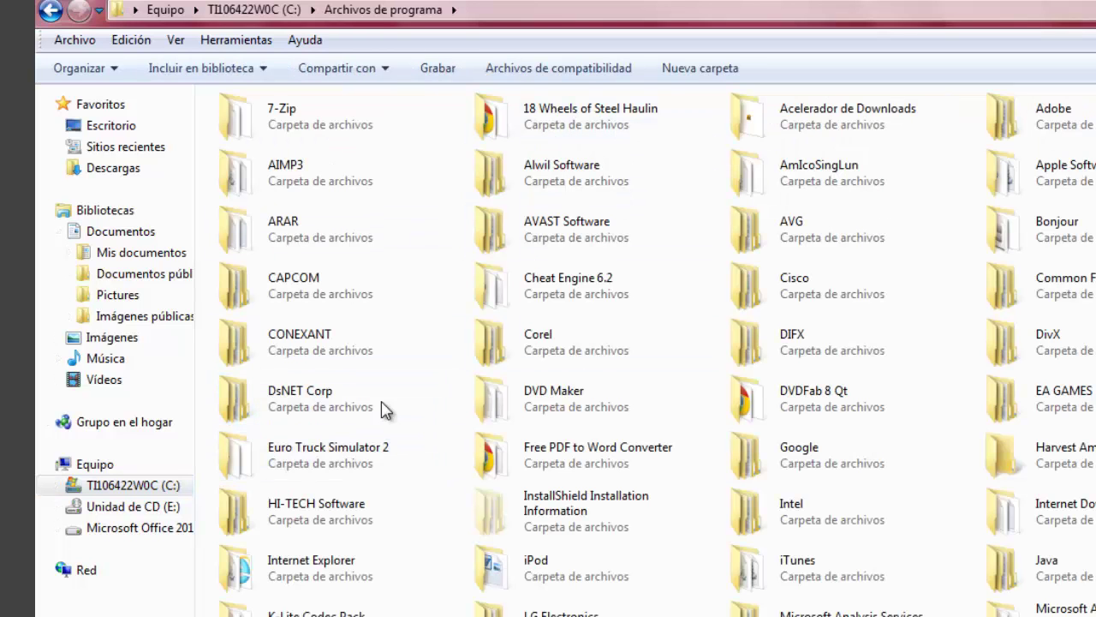
pyautogui.doubleClick(380, 463)
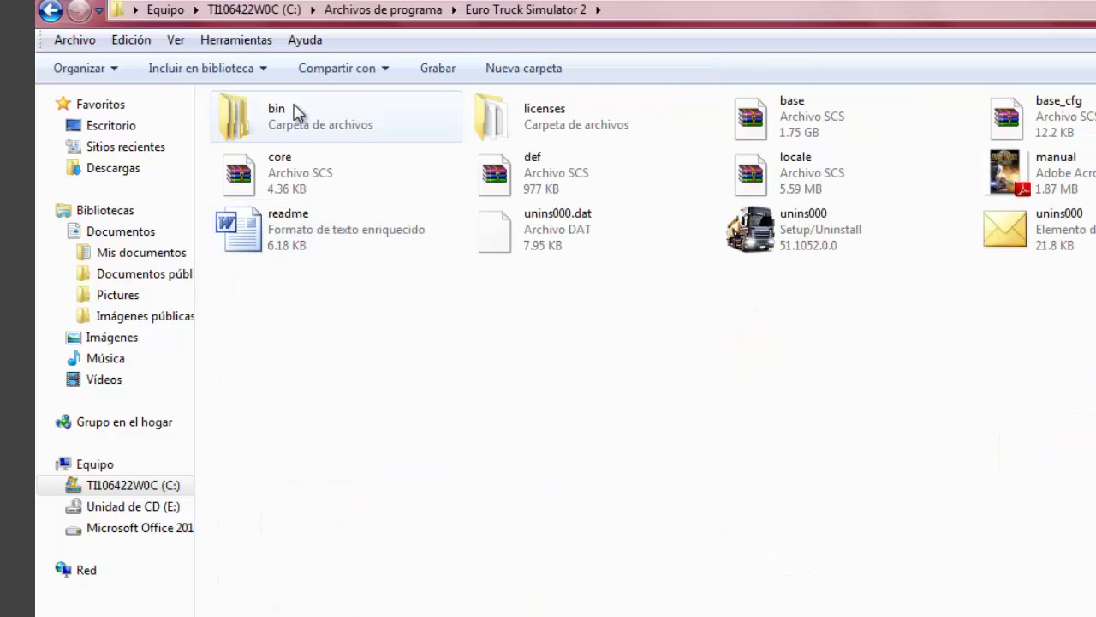
# - Return to the note and add a new line reading "ahora pegan la carpeta"
pyautogui.hotkey('alt', 'Tab')
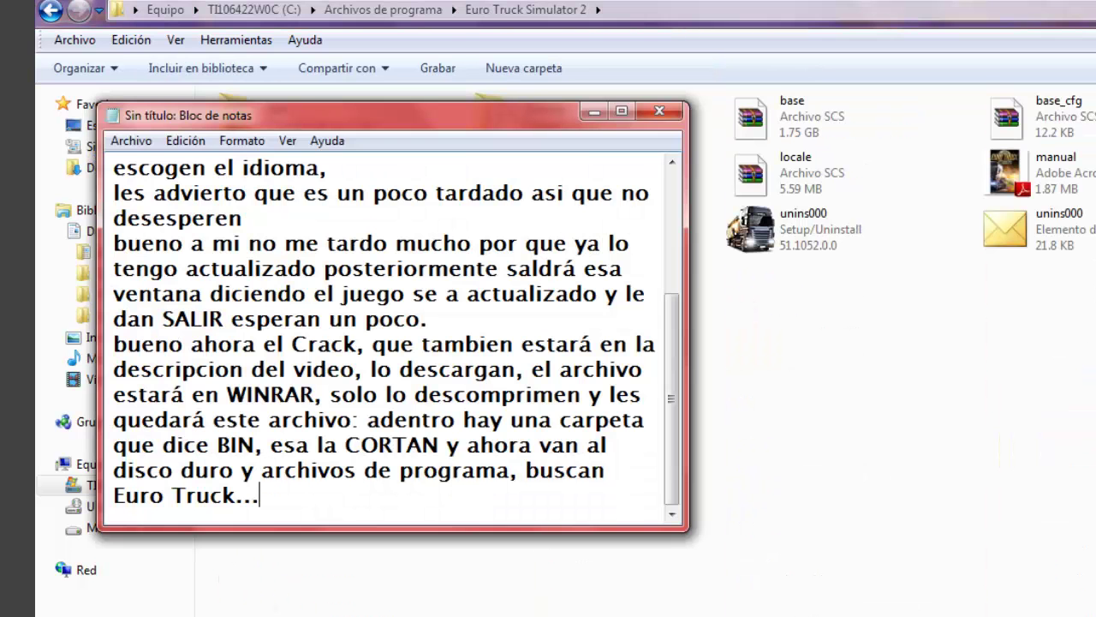
pyautogui.press('Return')
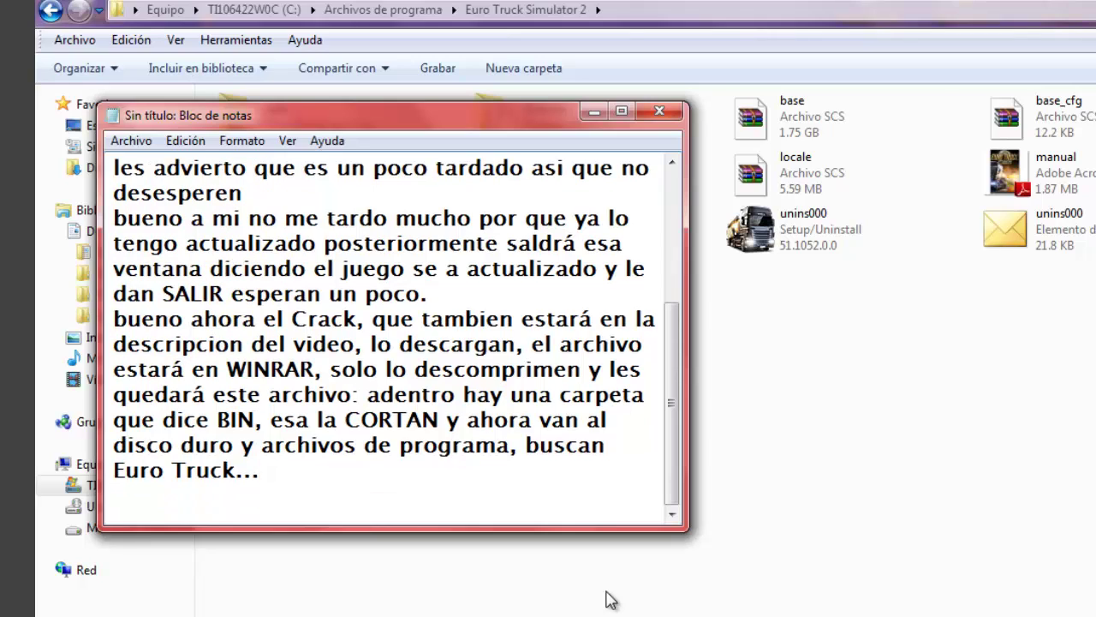
pyautogui.write('ahora pegan ')
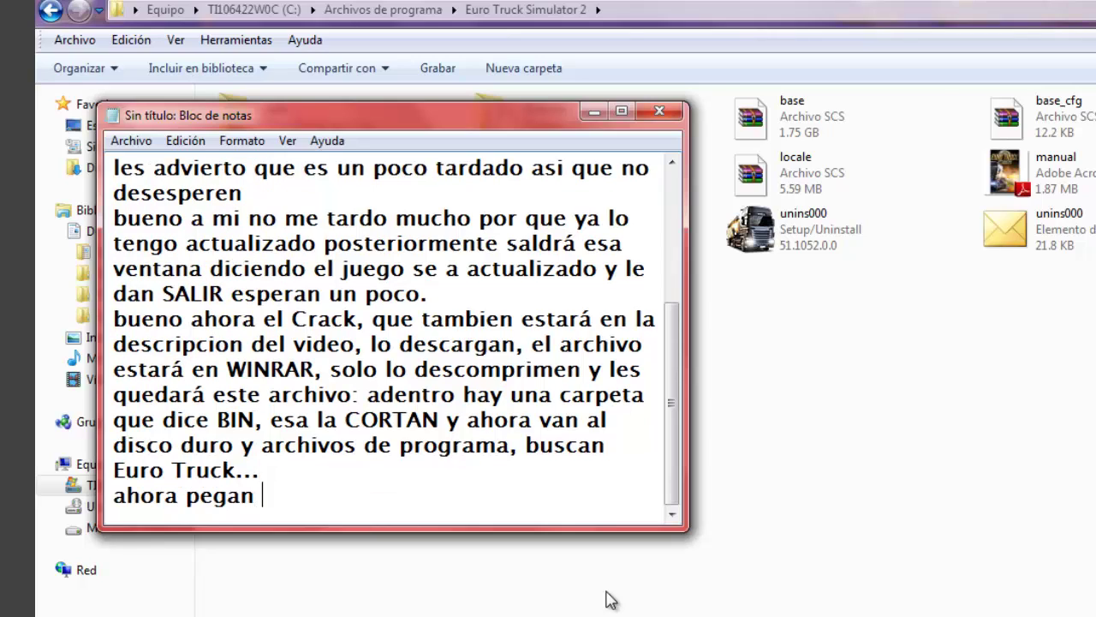
pyautogui.write('la carpe')
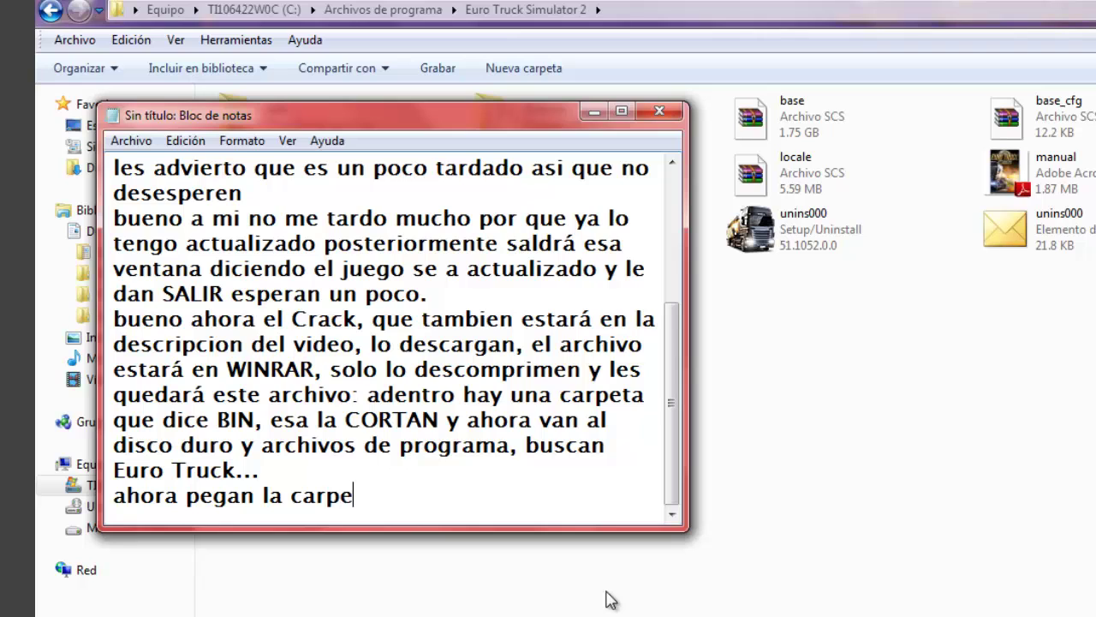
pyautogui.write('ta')
# - Switch to the file explorer and paste the cut bin folder into the Euro Truck Simulator 2 folder
pyautogui.hotkey('alt', 'Tab')
pyautogui.hotkey('ctrl', 'v')
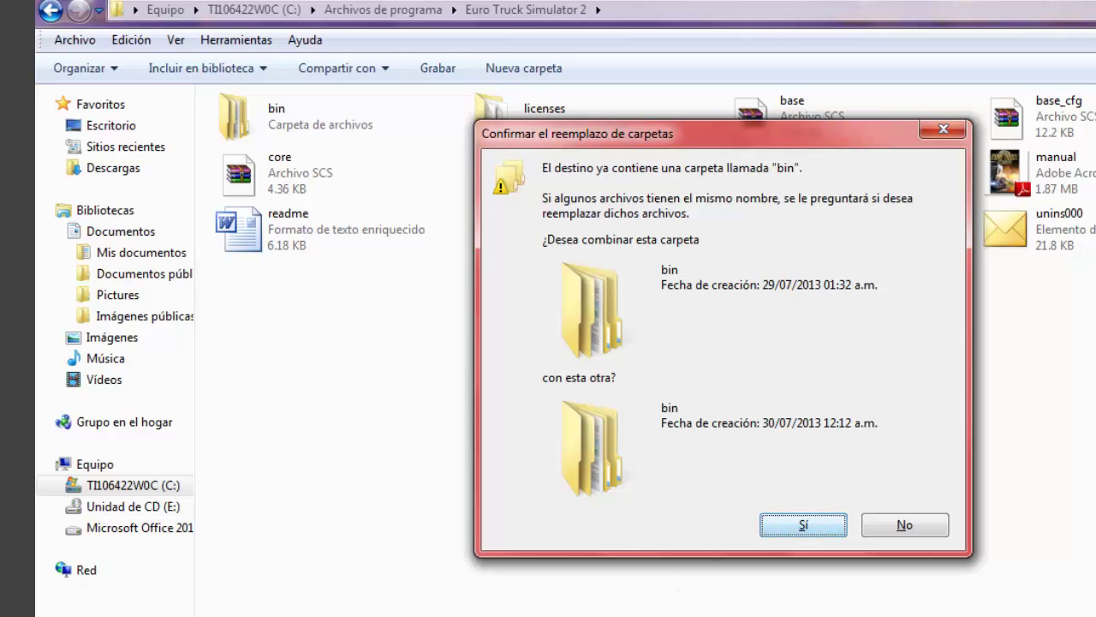
# - Return to the note and continue its last line with "como en mi caso ya lo tengo actualizado me dice que si quiero combinarlas,"
pyautogui.hotkey('alt', 'Tab')
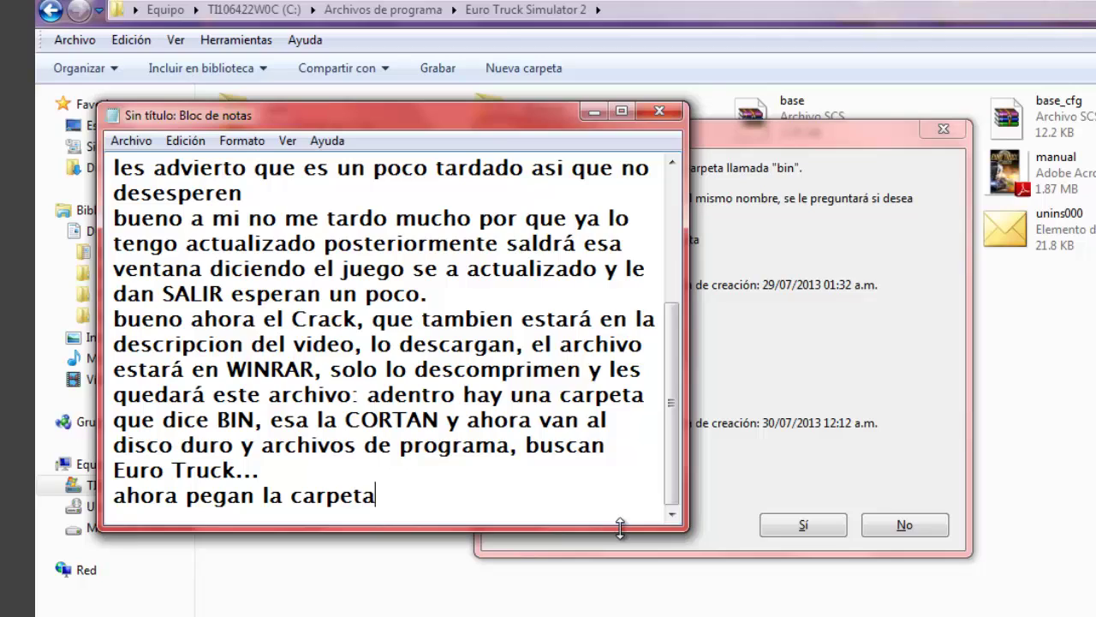
pyautogui.write('como en mi ca')
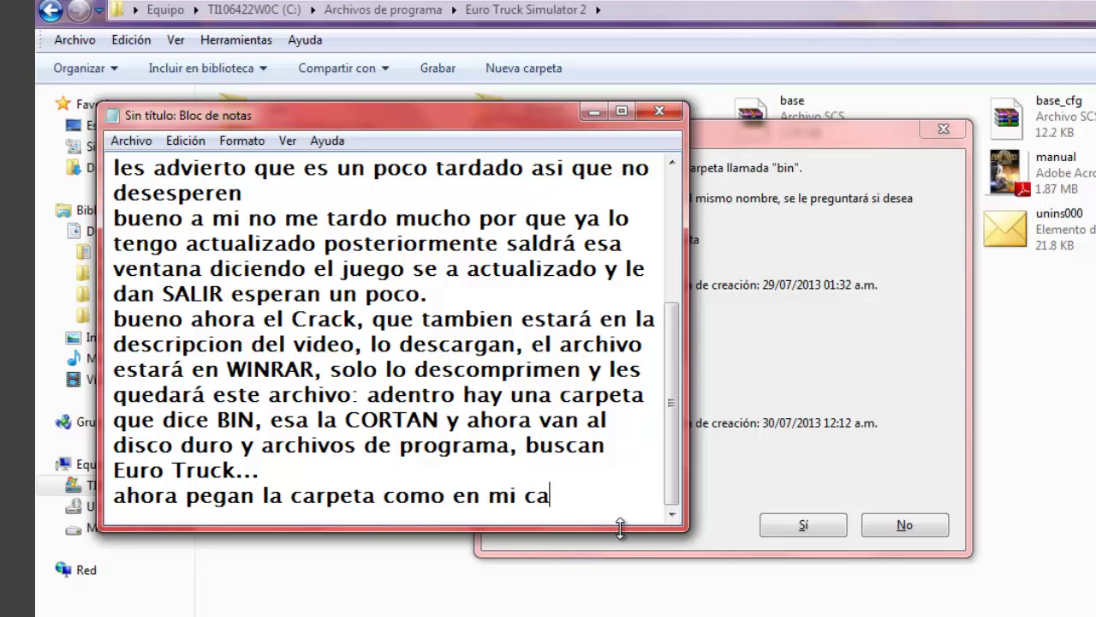
pyautogui.write('so ya lo tengo ')
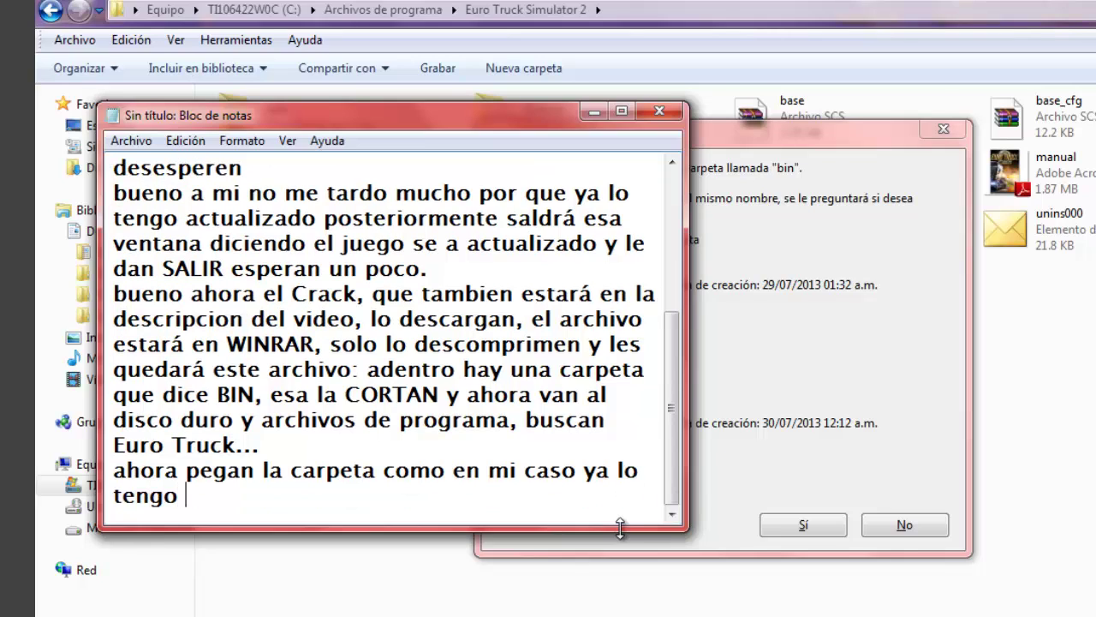
pyautogui.write('actualizado ')
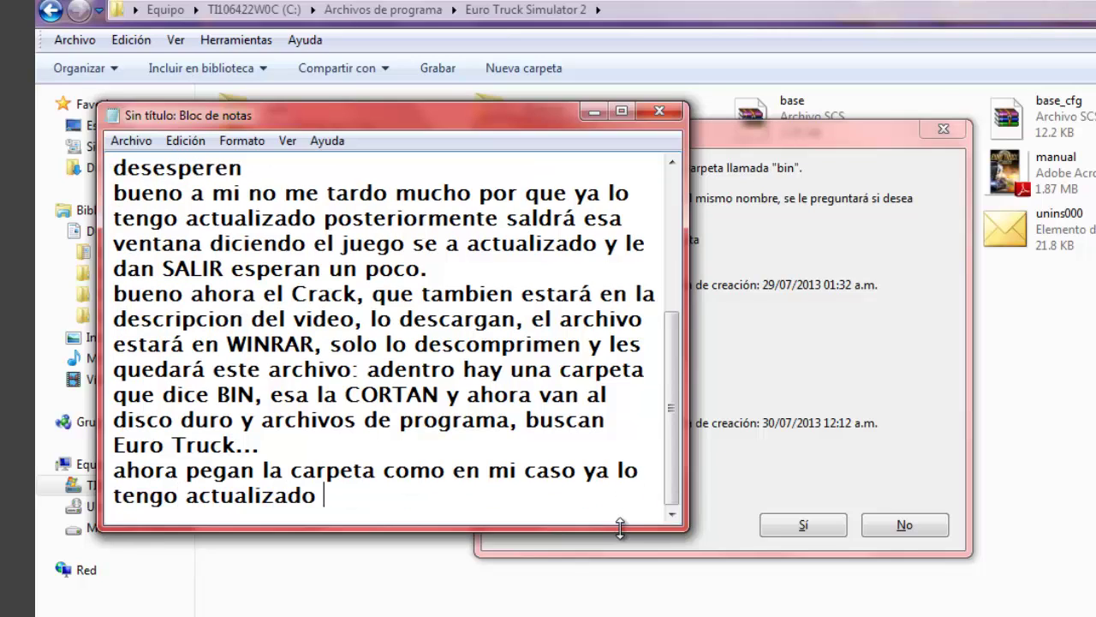
pyautogui.write('me dice que si')
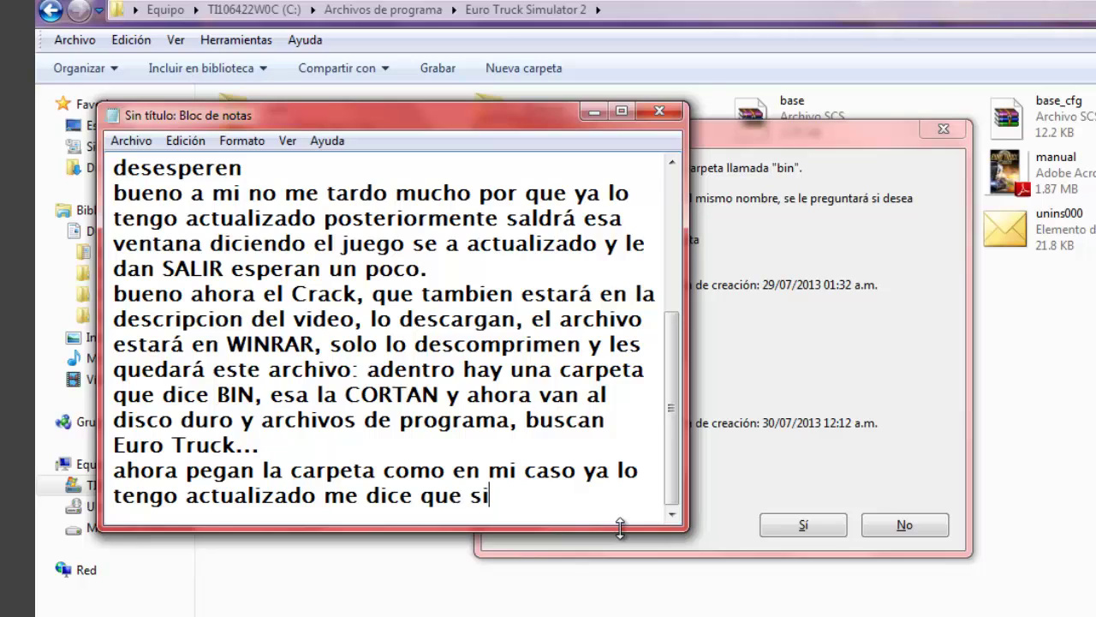
pyautogui.write(' quiero comb')
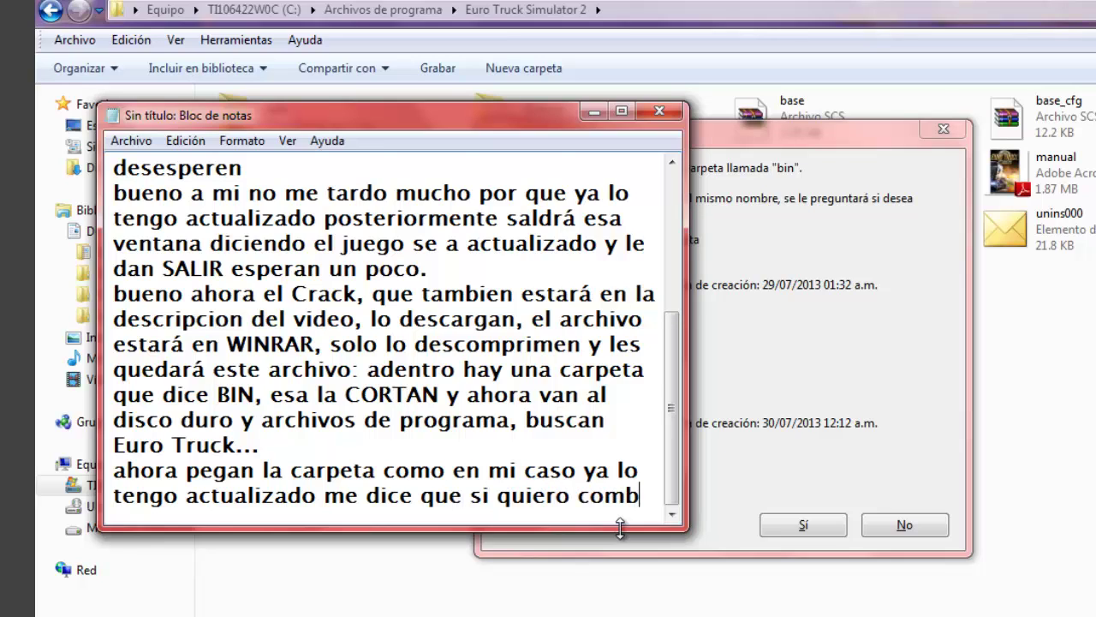
pyautogui.write('inarlas,')
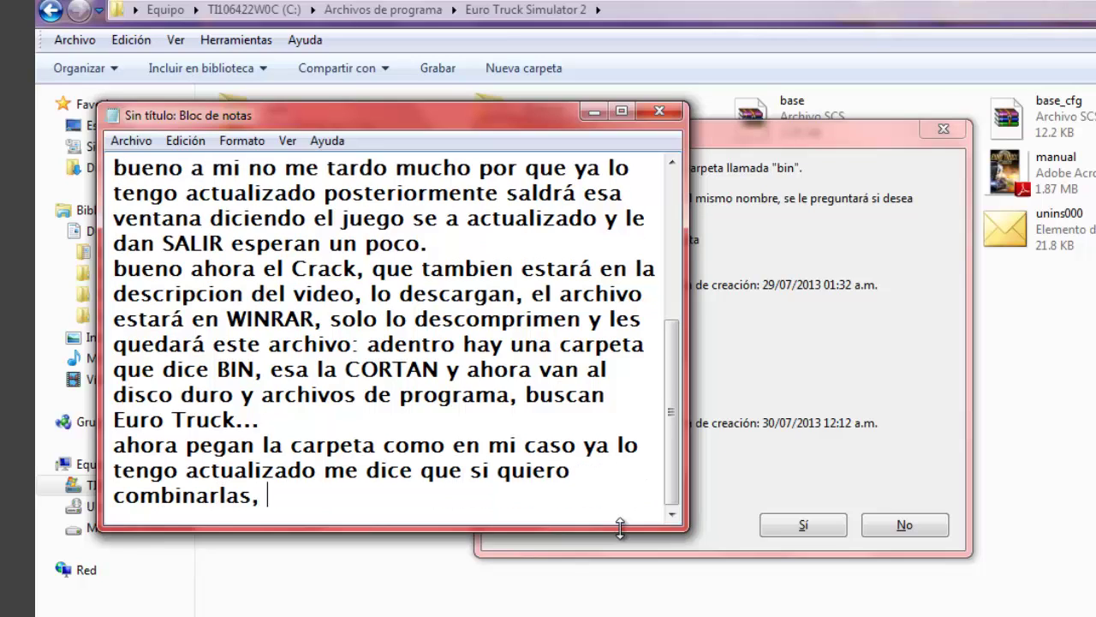
# - Continue the note after "combinarlas," with "pero si aun no tienen el crack del 1.4.8 y les sale esta ventana"
pyautogui.write(' pero si')
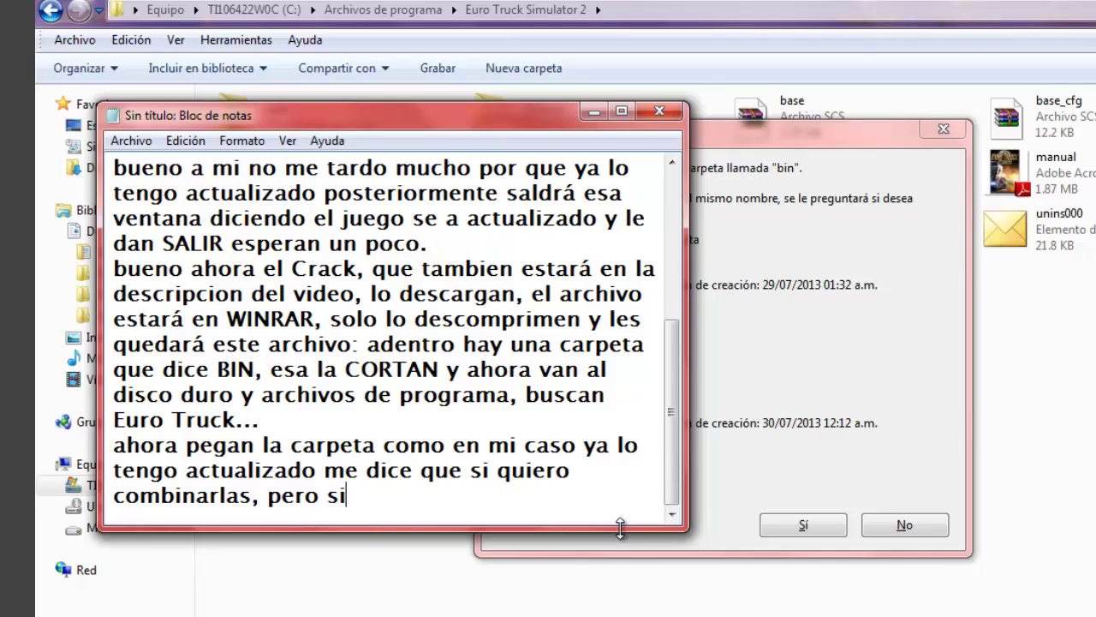
pyautogui.write(' aun')
pyautogui.press('BackSpace')
pyautogui.press('BackSpace')
pyautogui.press('BackSpace')
pyautogui.press('BackSpace')
pyautogui.press('BackSpace')
pyautogui.press('BackSpace')
pyautogui.press('BackSpace')
pyautogui.press('BackSpace')
pyautogui.write('o si aun no ti')
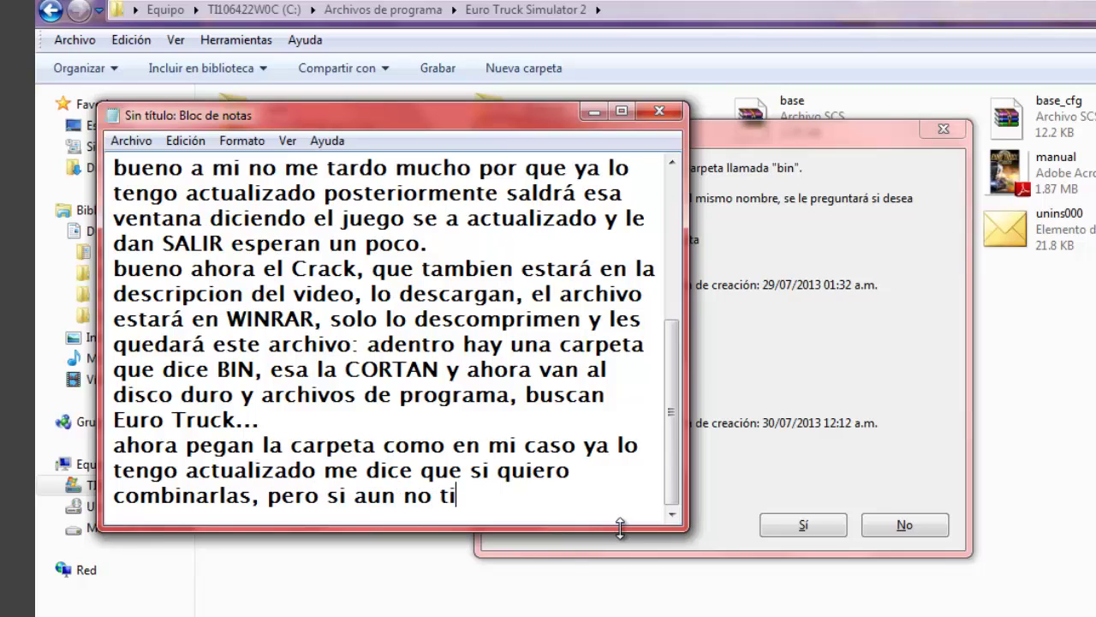
pyautogui.write('enen el cr')
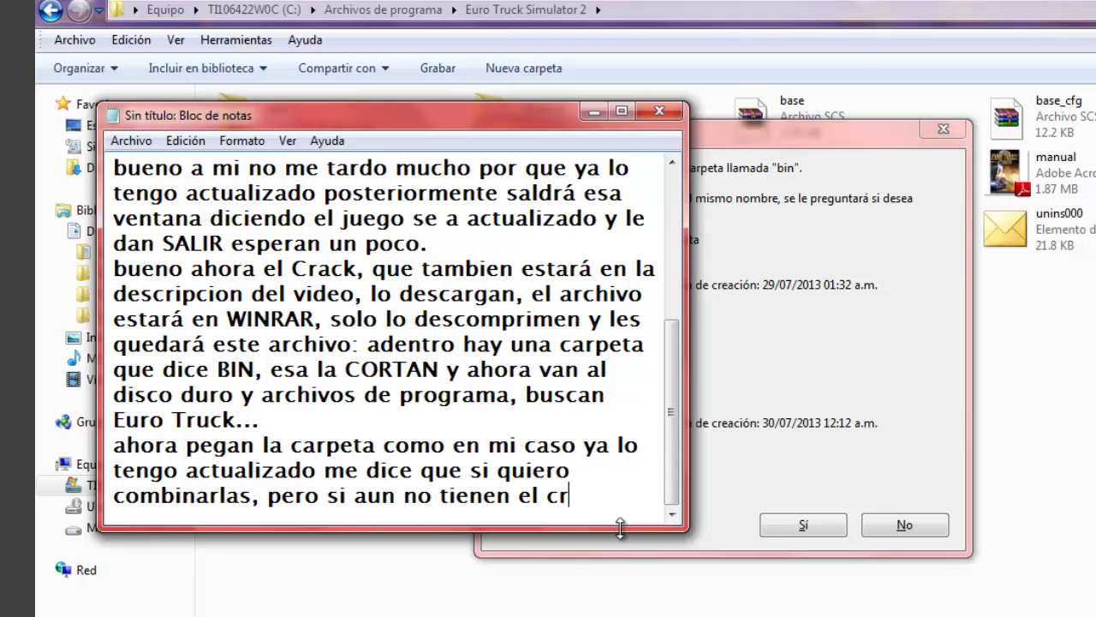
pyautogui.write('ack del ')
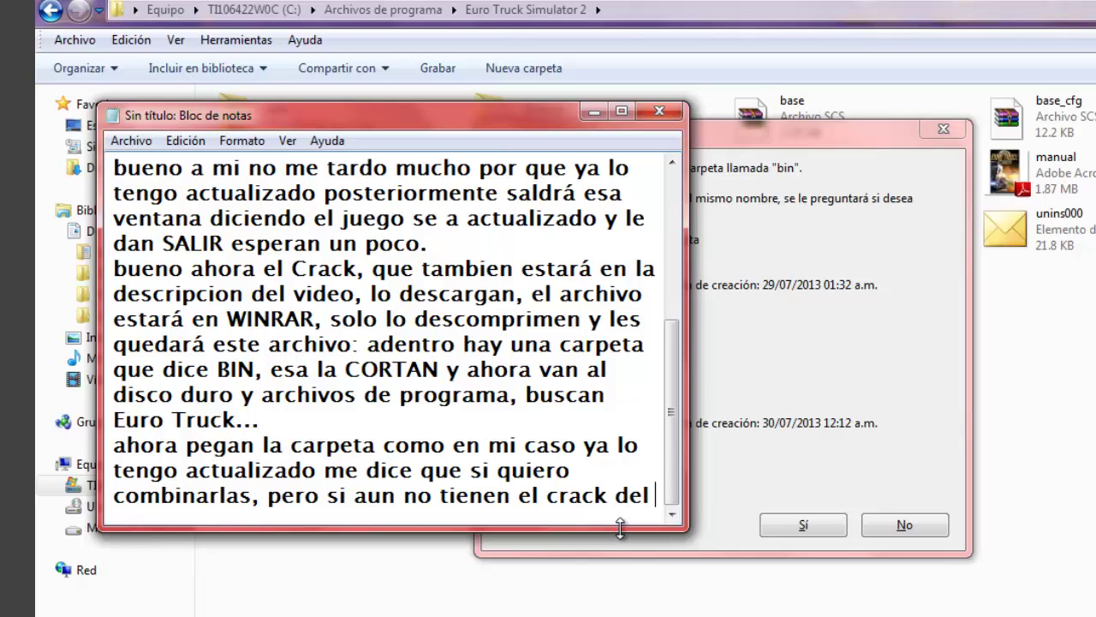
pyautogui.write('l.4')
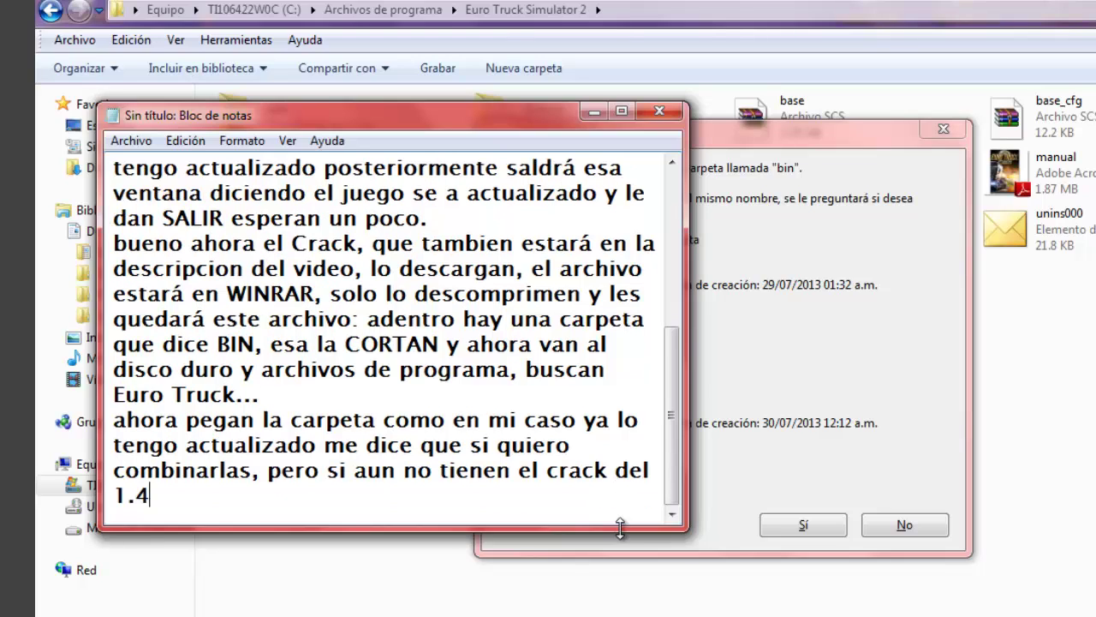
pyautogui.write('.8 y les sale es')
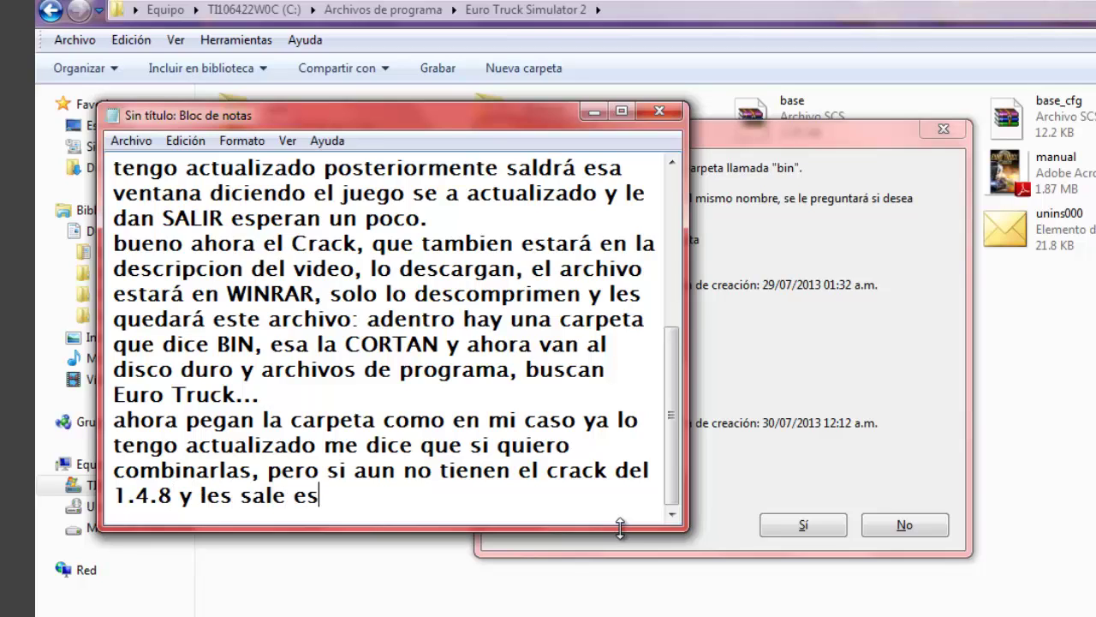
pyautogui.write('ta ventana')
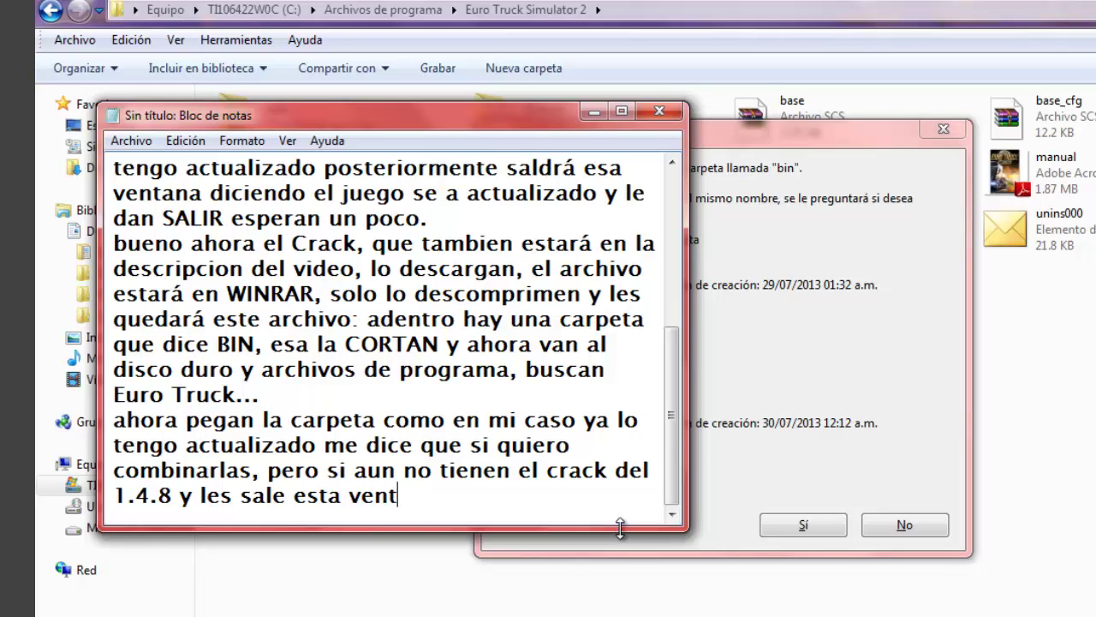
# - Bring the folder replacement dialog forward briefly, and return to the note to add "lo que tienen que hacer es:" after "esta ventana"
pyautogui.click(850, 369)
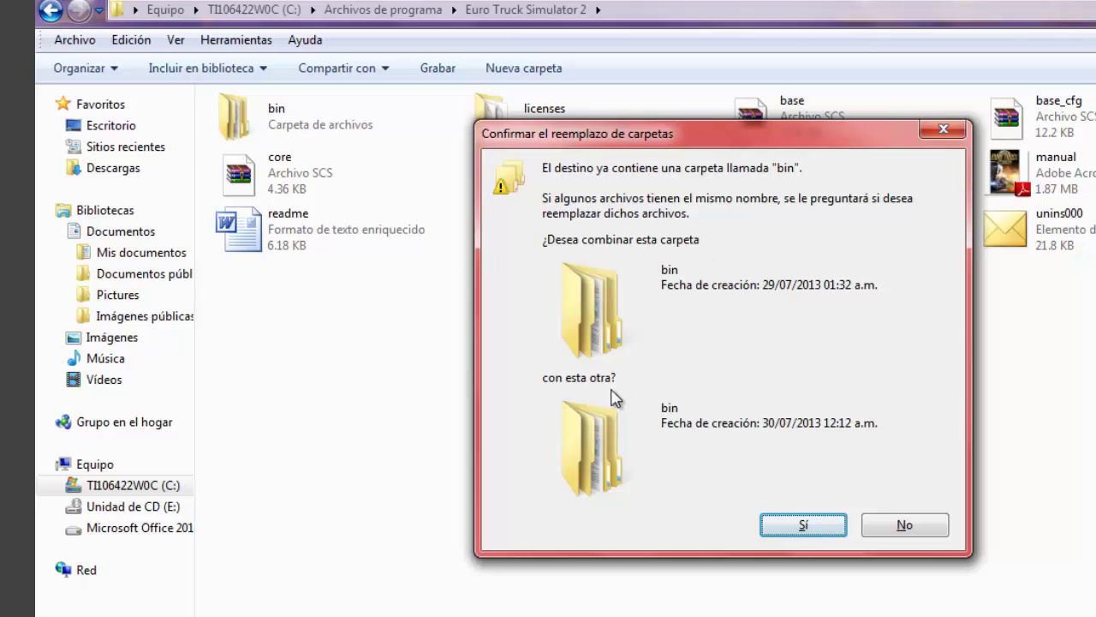
pyautogui.hotkey('alt', 'Tab')
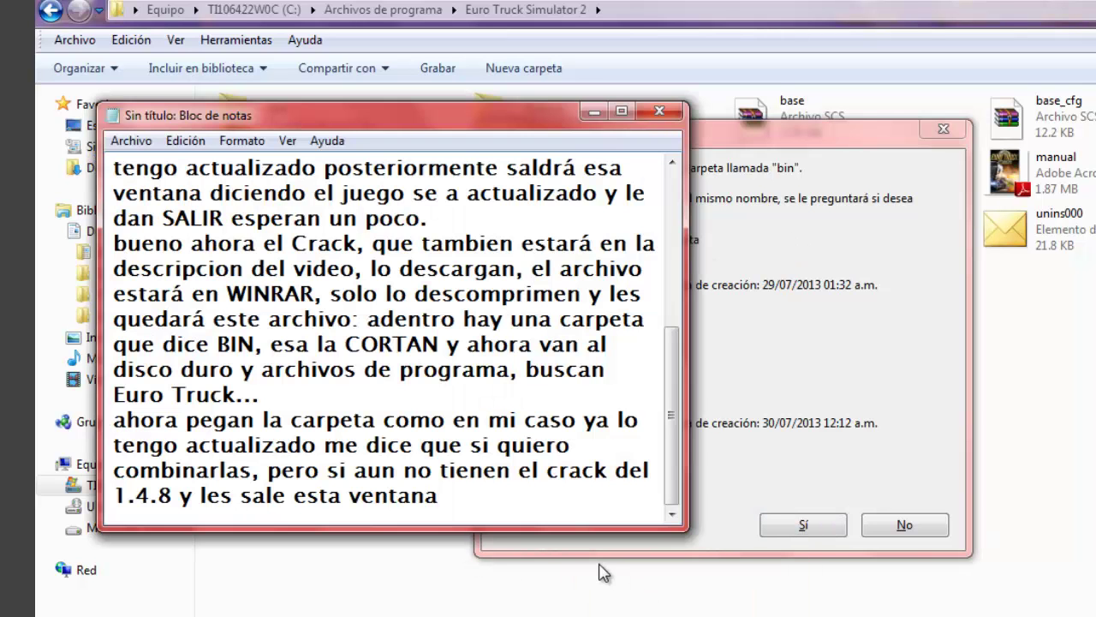
pyautogui.write('que ri')
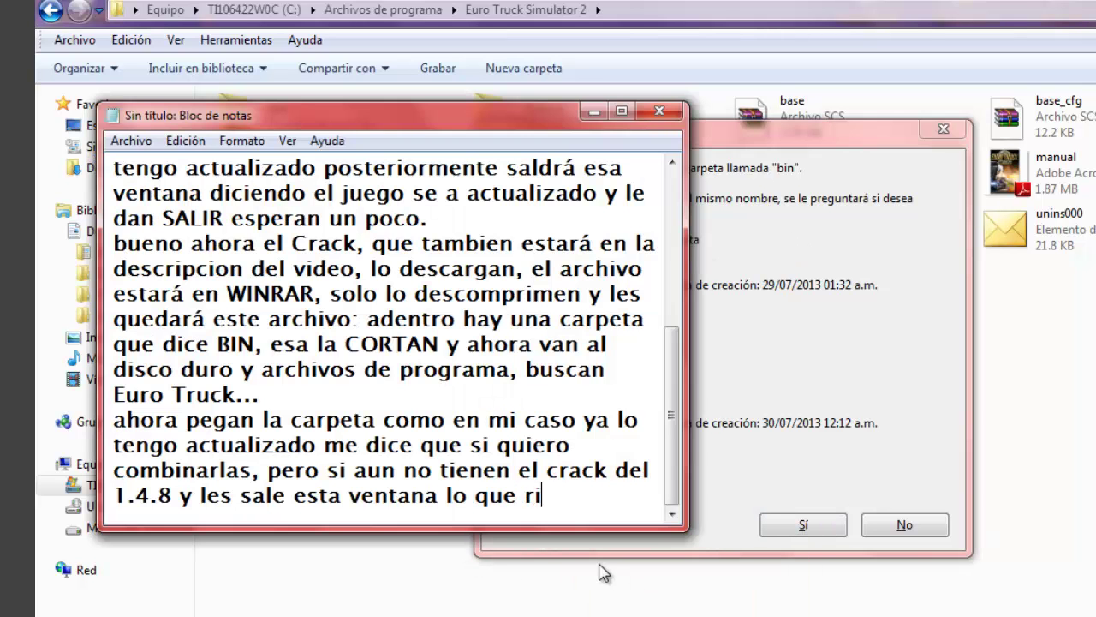
pyautogui.press('BackSpace')
pyautogui.press('BackSpace')
pyautogui.write('tienen que ')
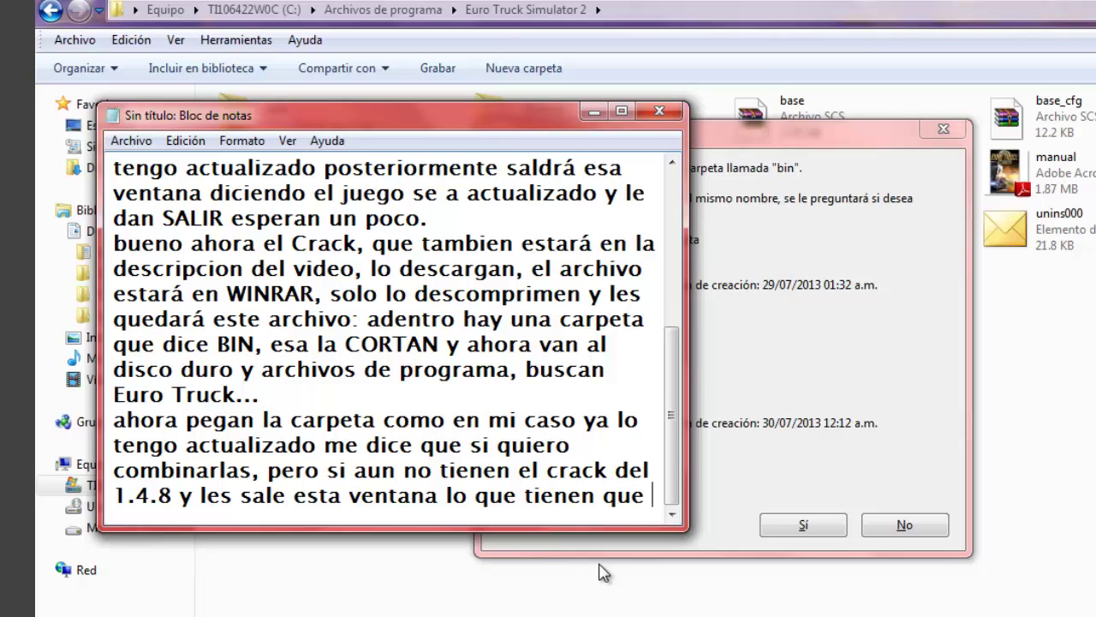
pyautogui.write('hacer es')
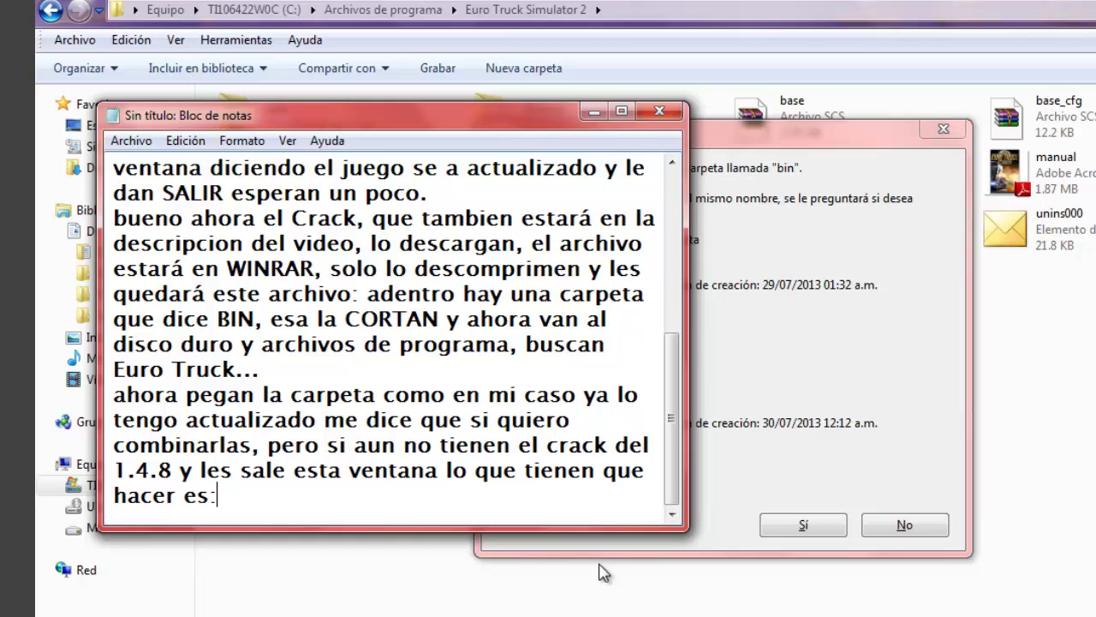
# - Continue the note after "hacer es:" with "eliminar la carpeta:"
pyautogui.write(': mover')
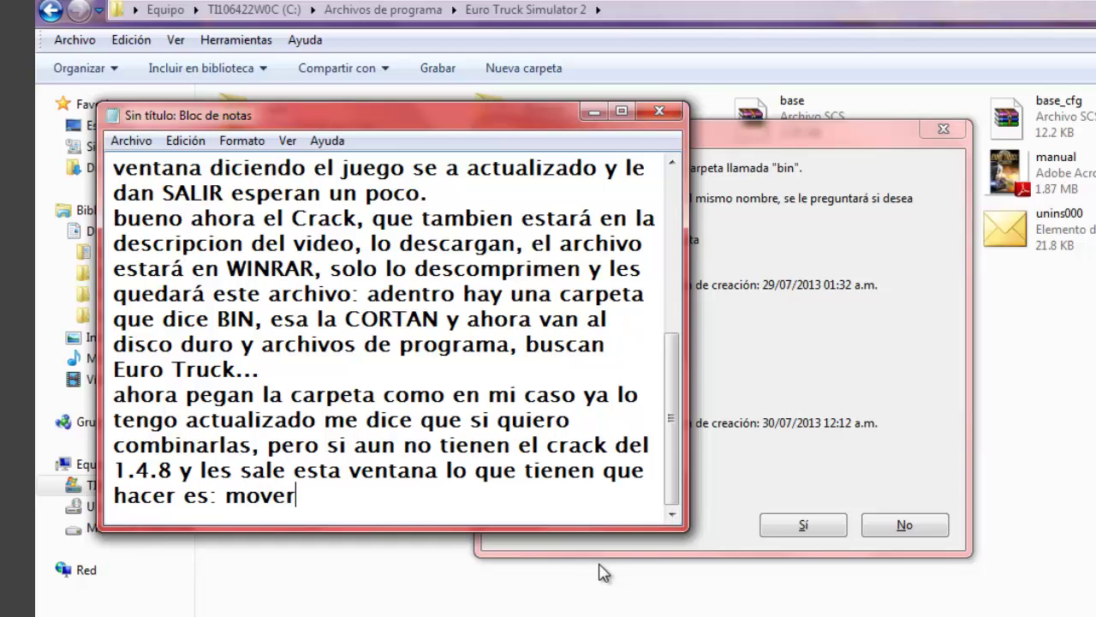
pyautogui.press('BackSpace')
pyautogui.press('BackSpace')
pyautogui.press('BackSpace')
pyautogui.press('BackSpace')
pyautogui.press('BackSpace')
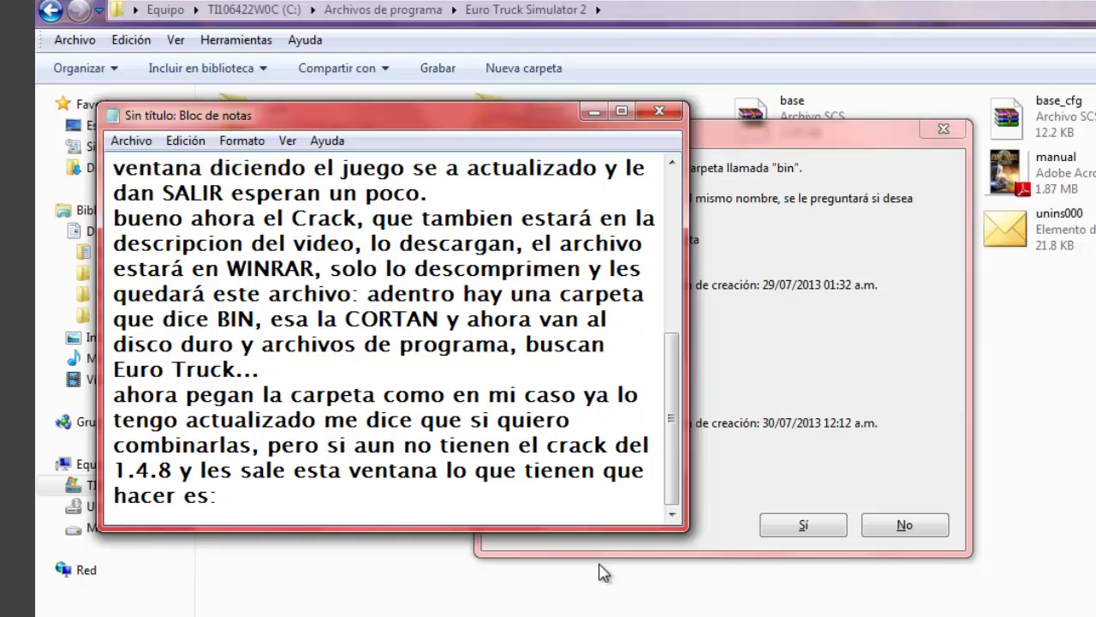
pyautogui.write('eliminar l')
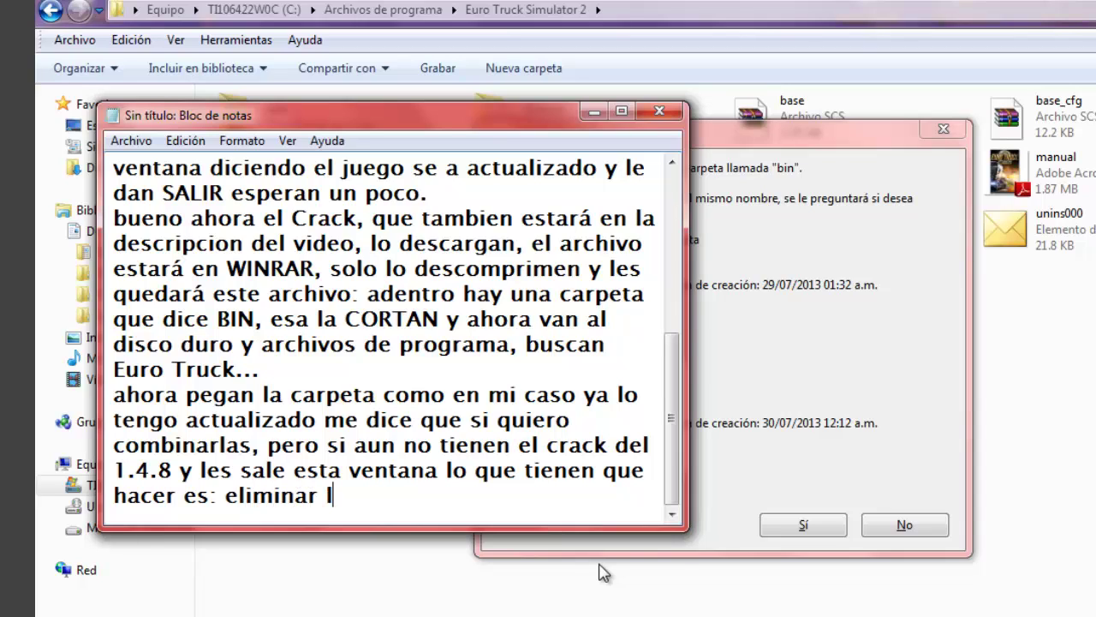
pyautogui.write('a carpe')
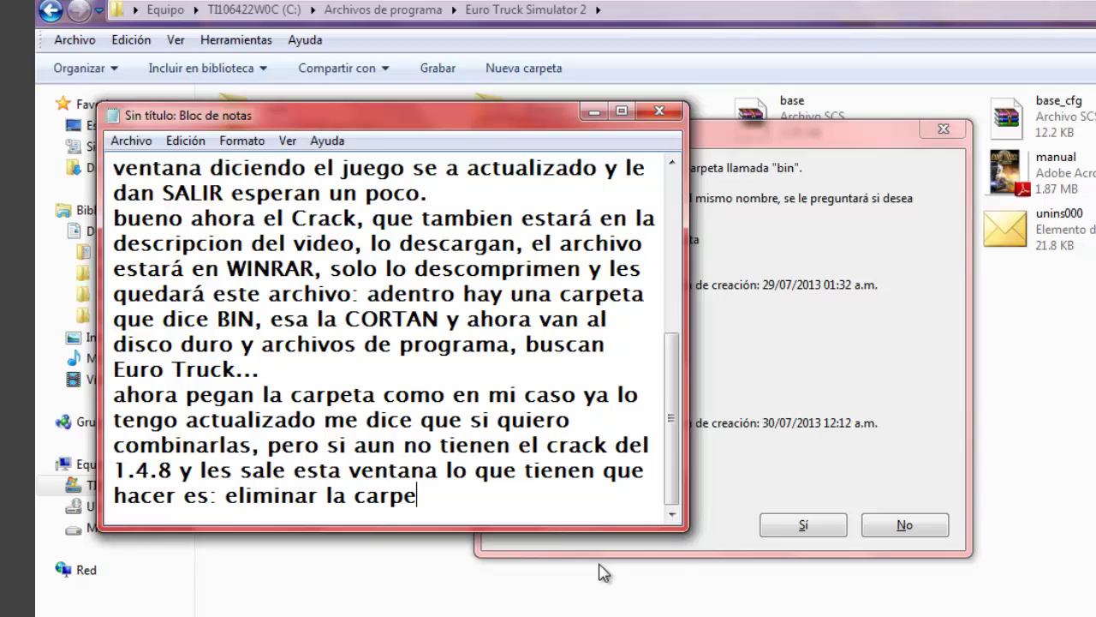
pyautogui.write('ta:')
# - Switch to the folder replacement dialog, decline merging the bin folders, and delete the existing bin folder from the Euro Truck Simulator 2 folder
pyautogui.click(604, 572)
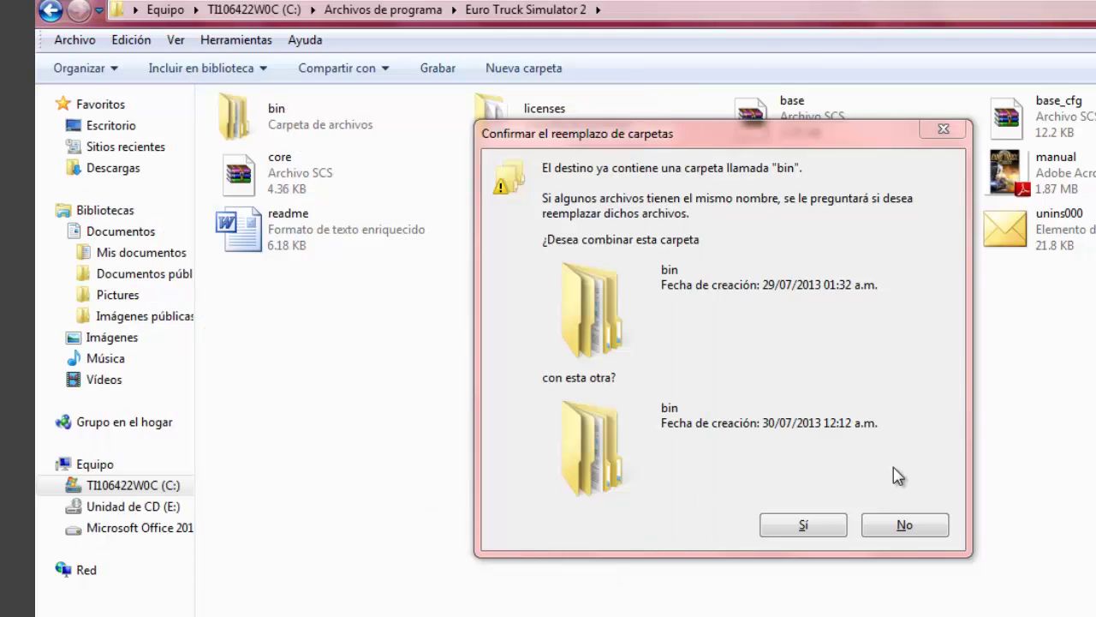
pyautogui.click(905, 524)
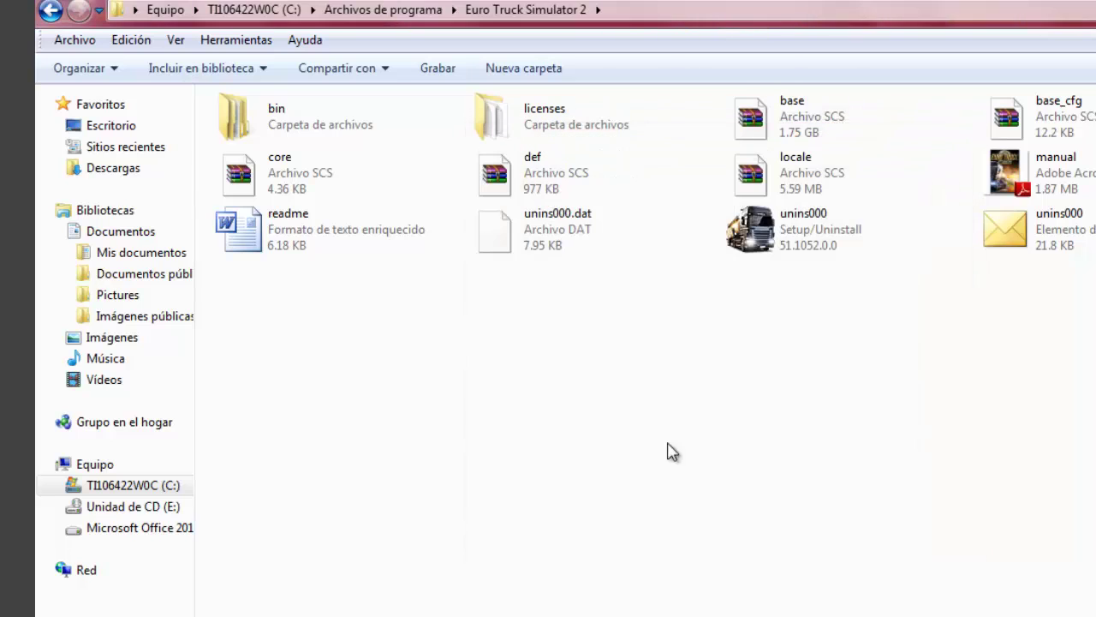
pyautogui.click(299, 111)
pyautogui.press('Delete')
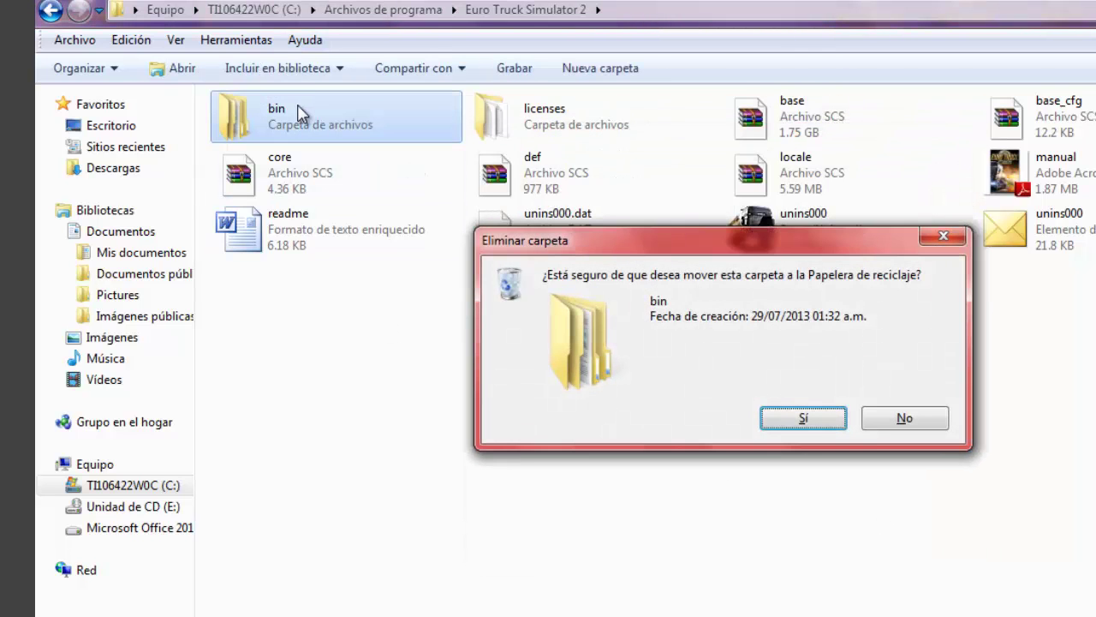
pyautogui.click(810, 419)
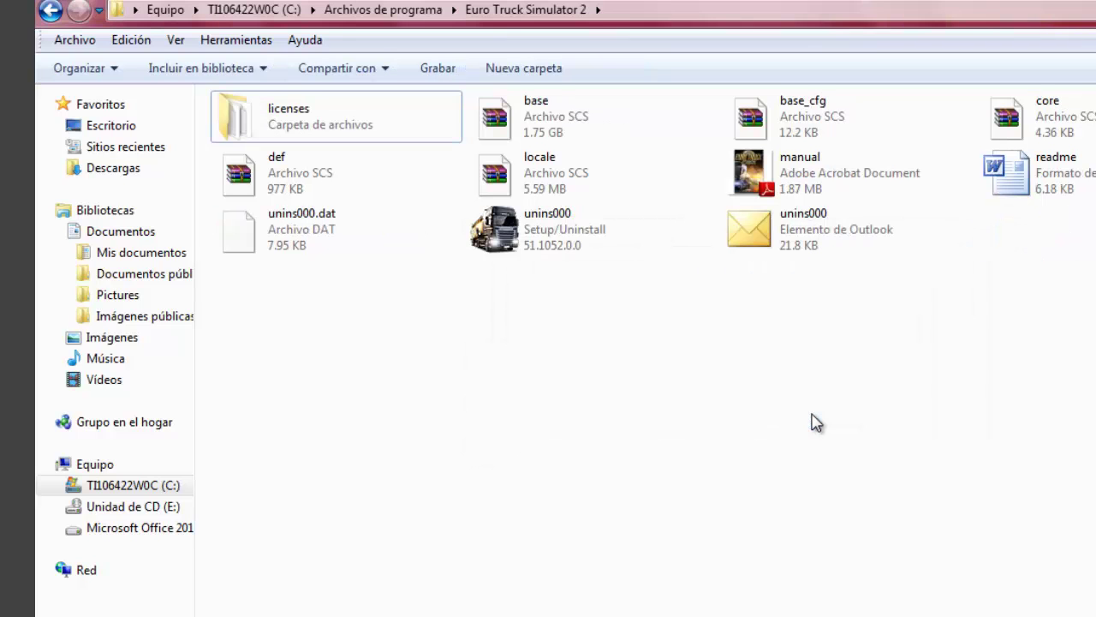
# - Return to the note and add "y pegan el archivo o carpeta BIN" after "eliminar la carpeta:"
pyautogui.hotkey('alt', 'Tab')
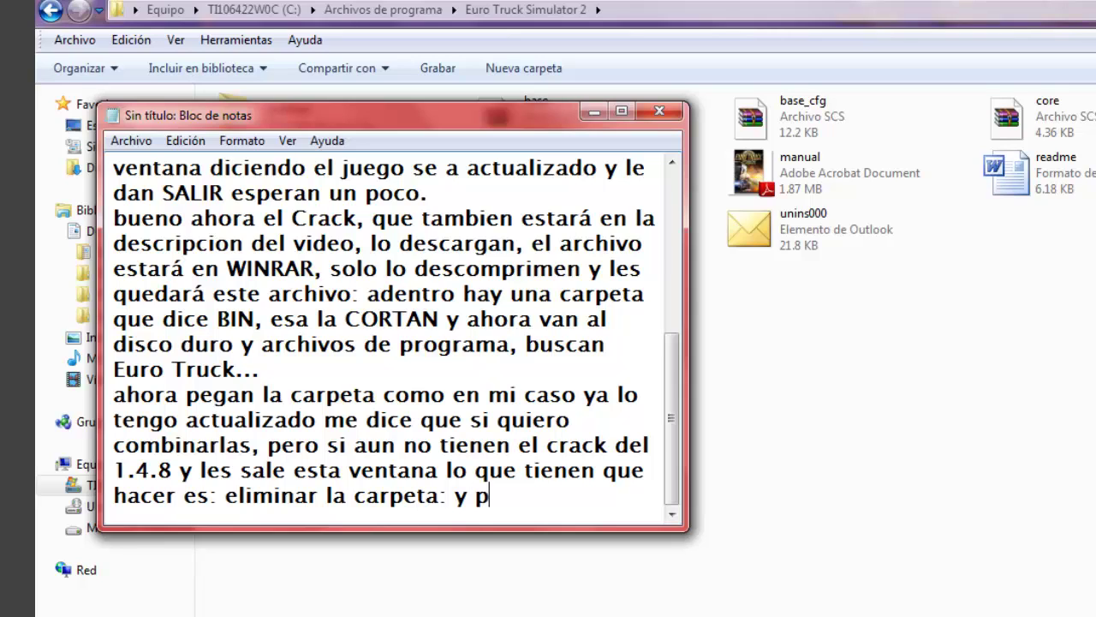
pyautogui.write('egan el ar')
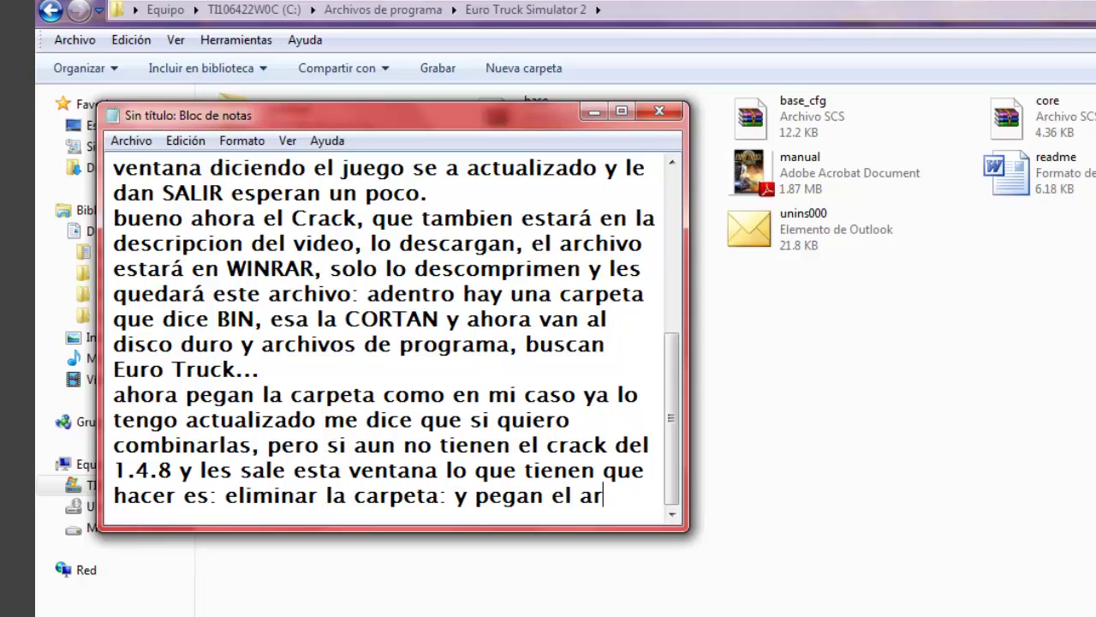
pyautogui.write('chivo o carpt')
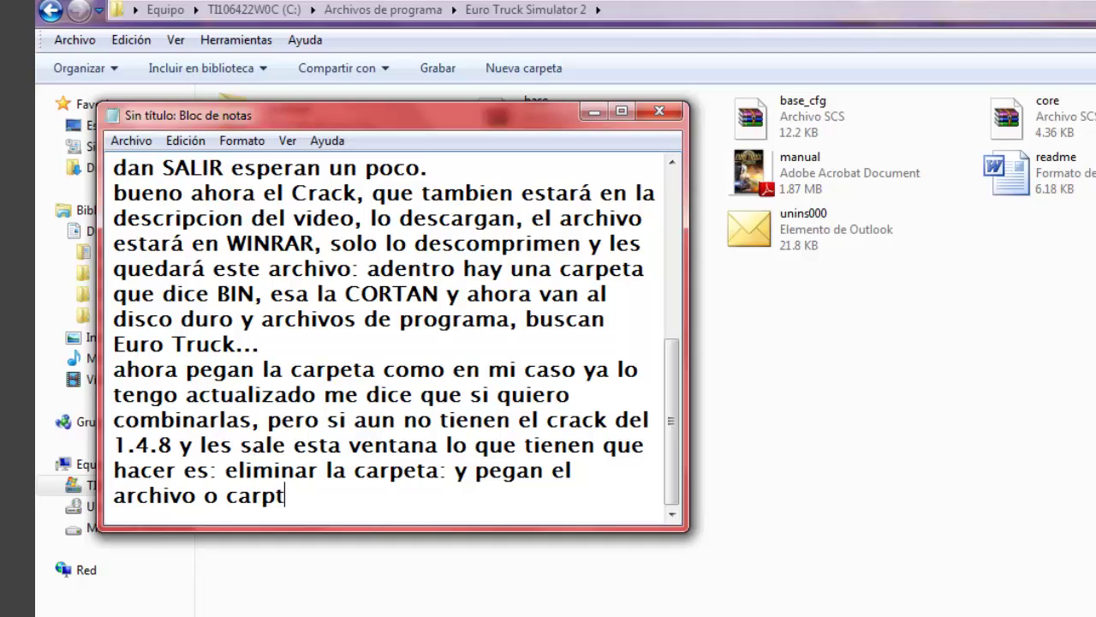
pyautogui.press('BackSpace')
pyautogui.write('eta BIN')
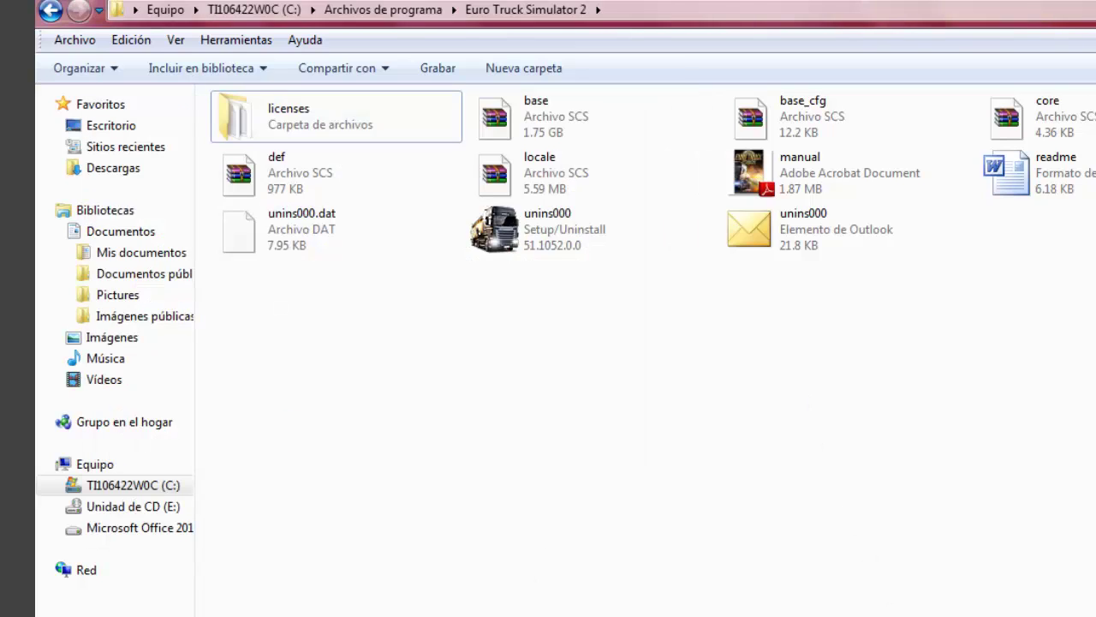
# - In the file explorer, cut the bin folder from the Crack Ets 2 1.4.8 folder inside Descargas, ETS2Vercao 1.4.8 MODS
pyautogui.moveTo(437, 616)
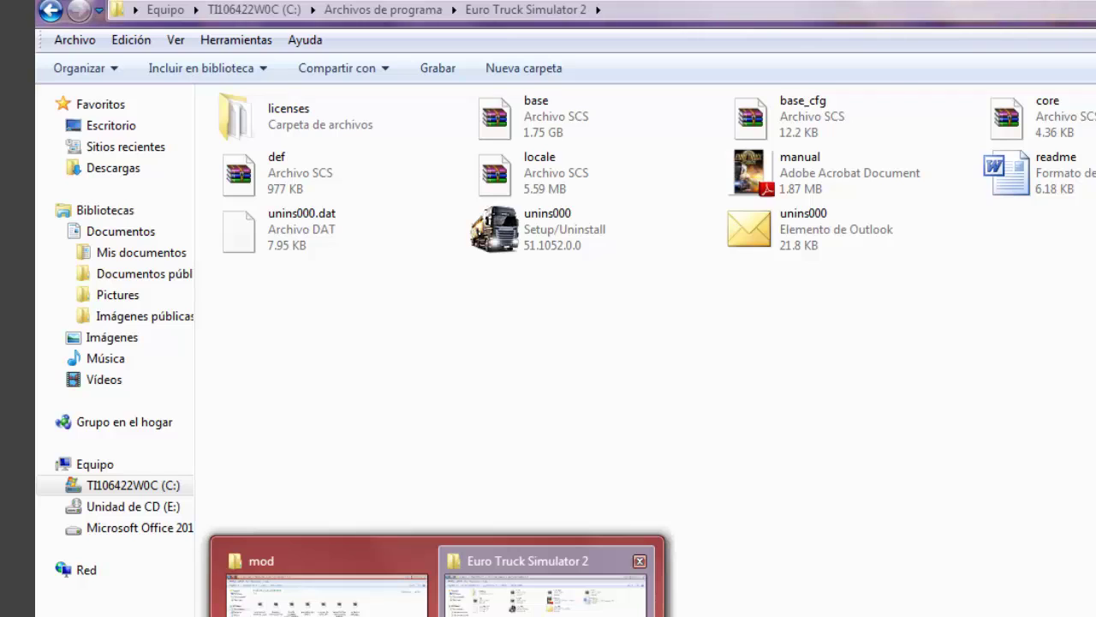
pyautogui.click(543, 586)
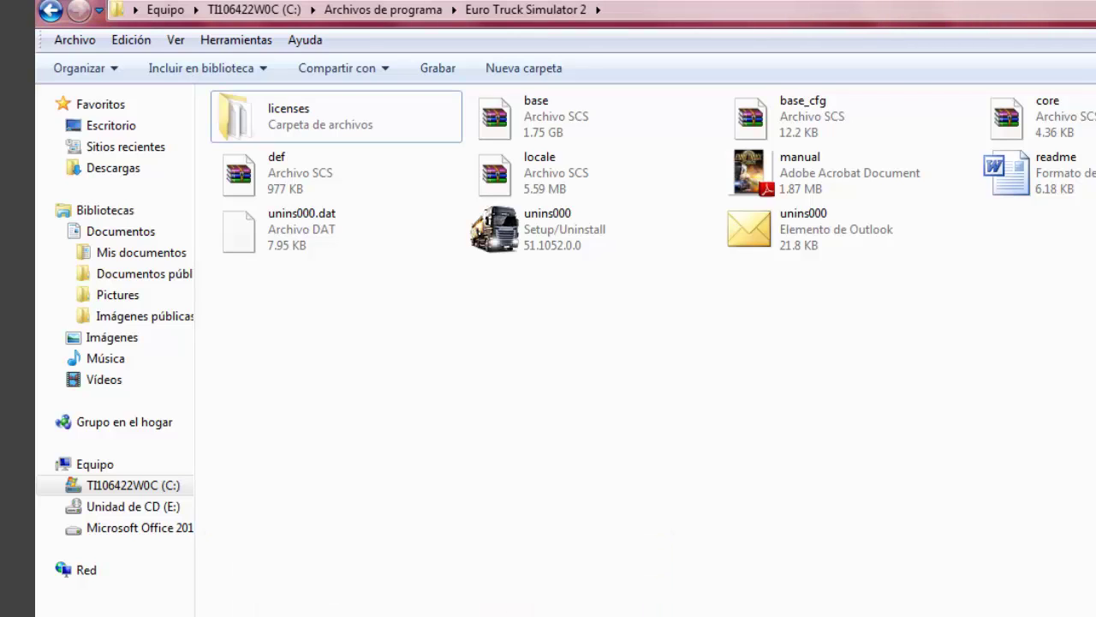
pyautogui.moveTo(436, 616)
pyautogui.click(543, 586)
pyautogui.click(150, 168)
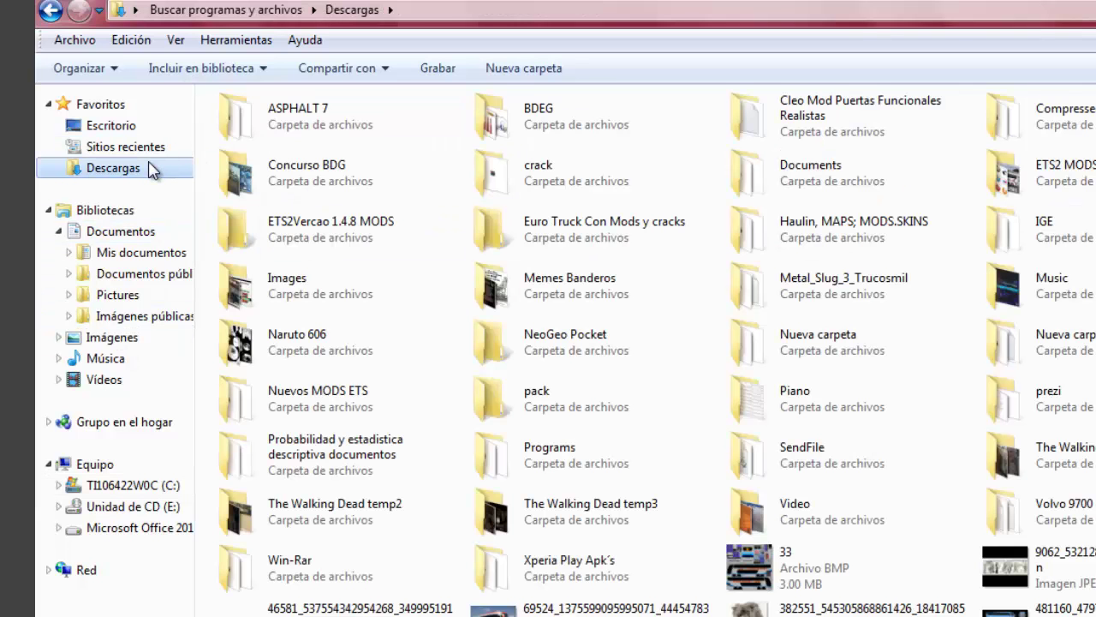
pyautogui.click(277, 235)
pyautogui.doubleClick(277, 235)
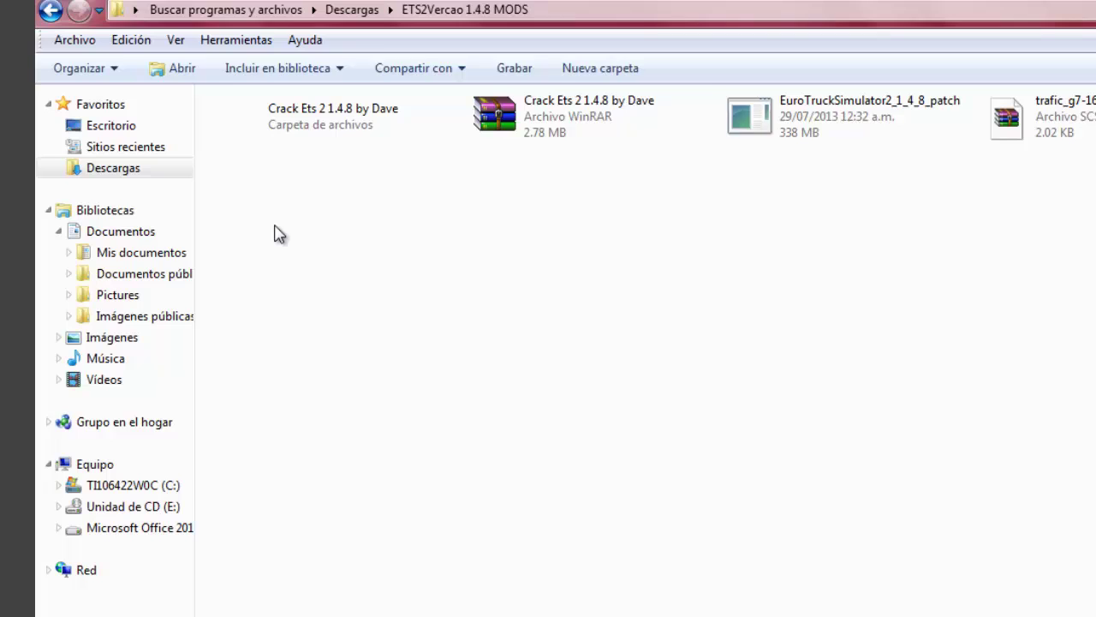
pyautogui.click(385, 123)
pyautogui.doubleClick(385, 123)
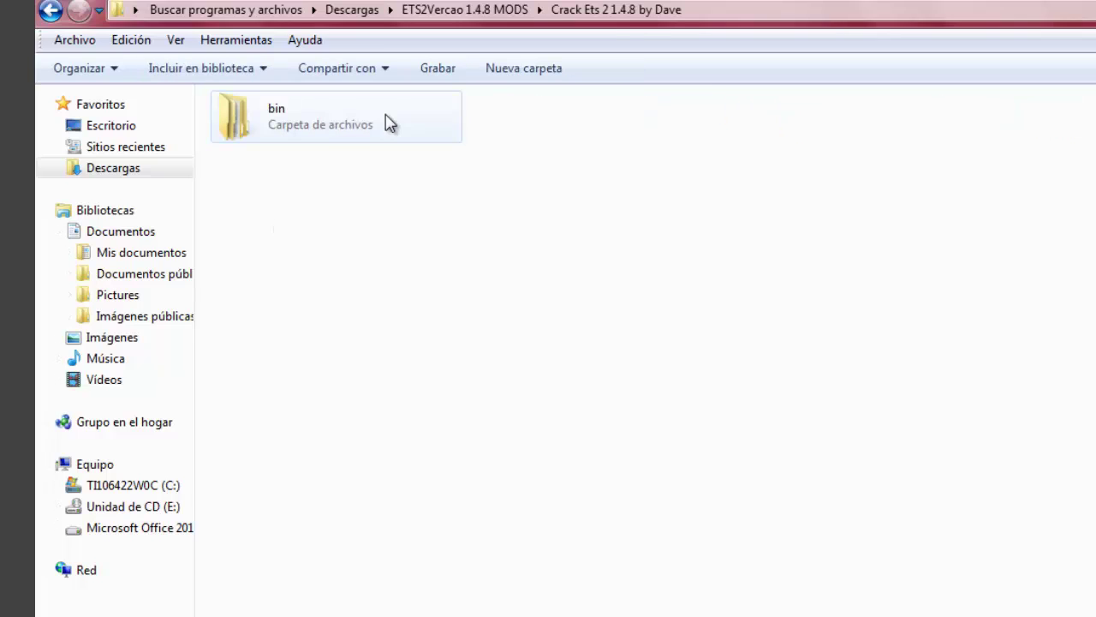
pyautogui.click(329, 123)
pyautogui.hotkey('ctrl', 'x')
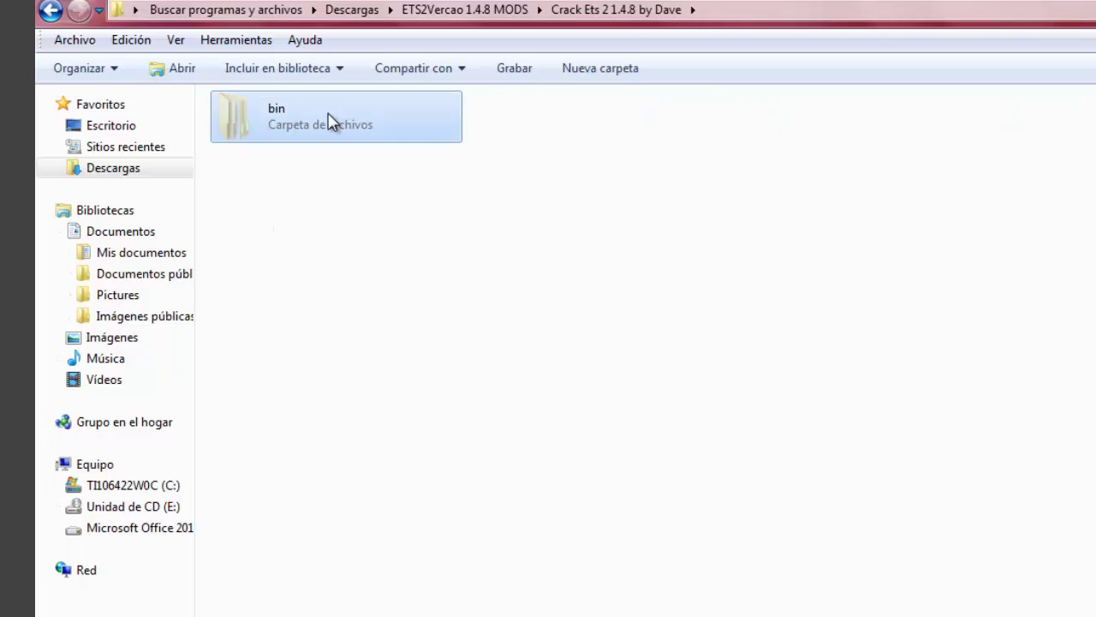
# - Paste the cut bin folder into the Euro Truck Simulator 2 folder under Archivos de programa on drive C:
pyautogui.click(130, 468)
pyautogui.click(129, 486)
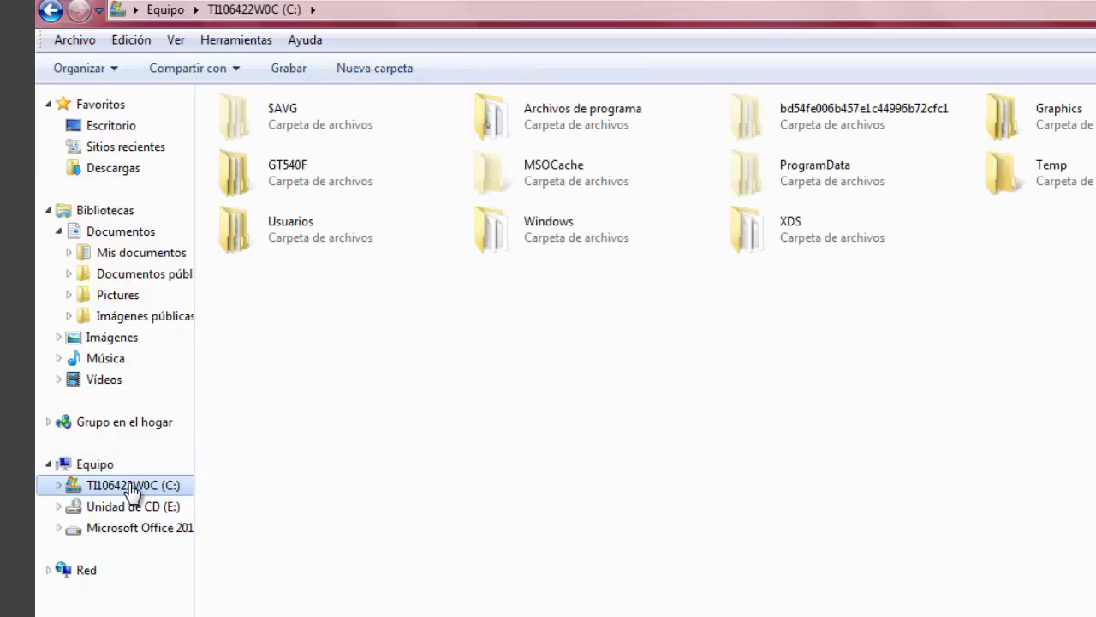
pyautogui.click(531, 116)
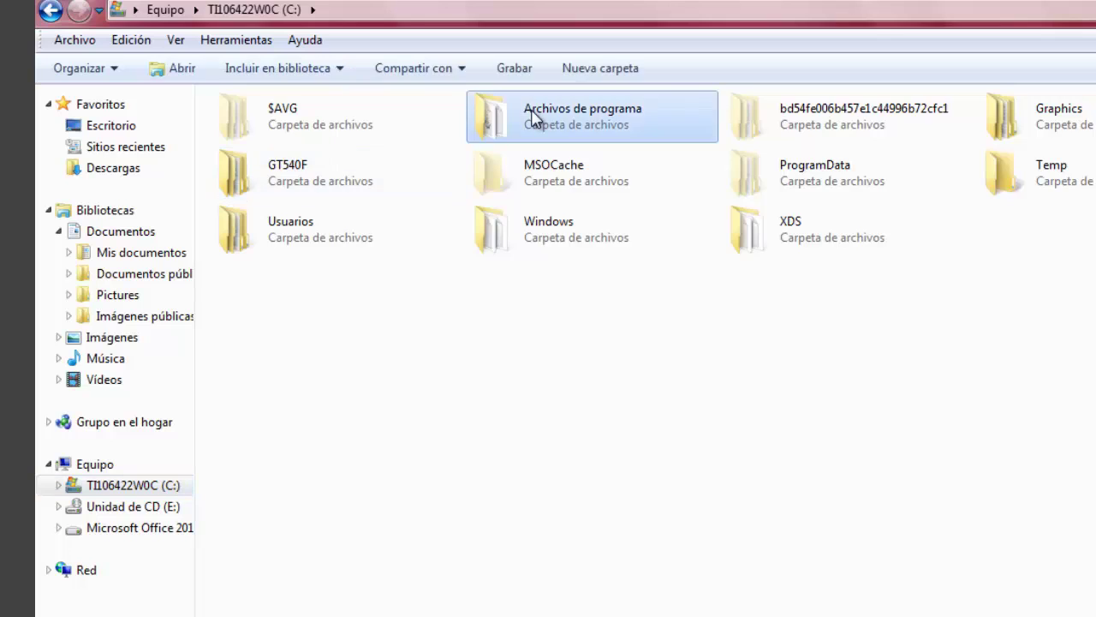
pyautogui.doubleClick(531, 116)
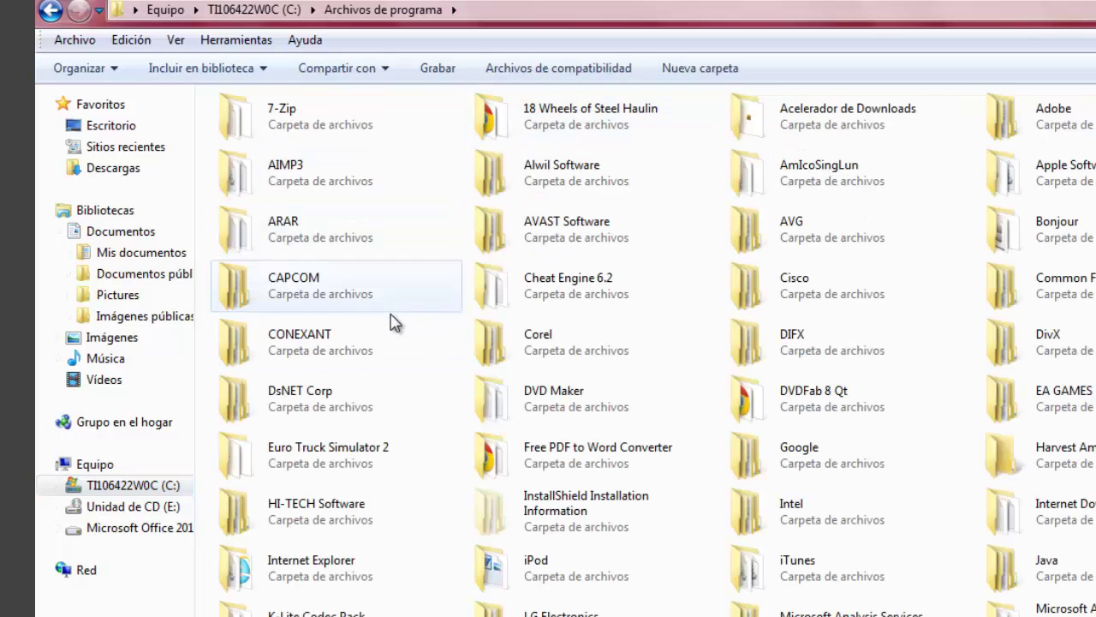
pyautogui.doubleClick(350, 458)
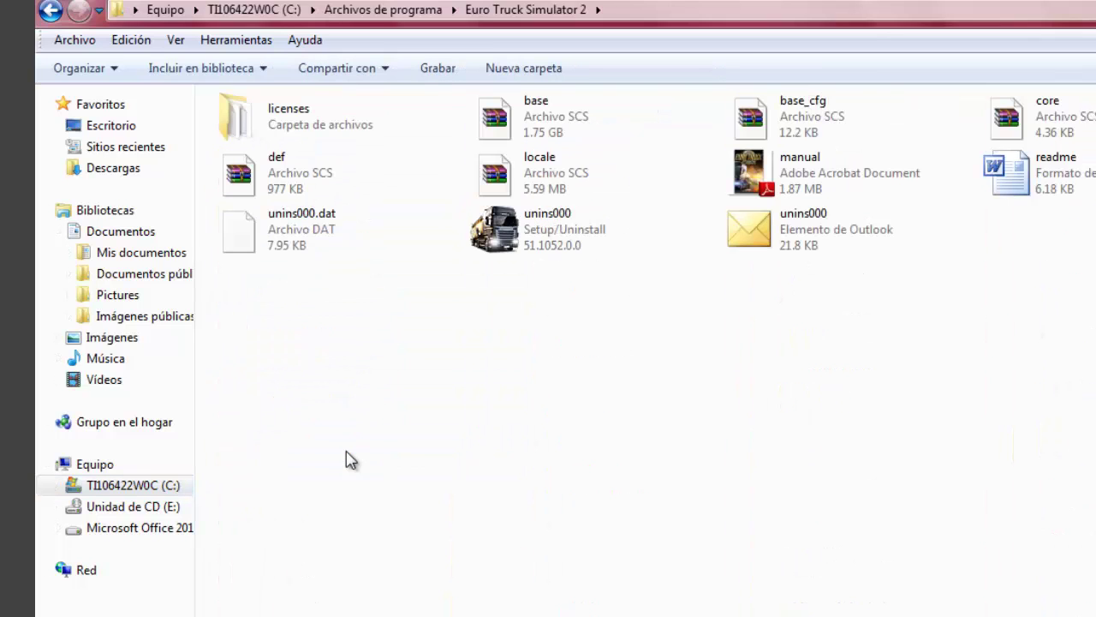
pyautogui.hotkey('ctrl', 'v')
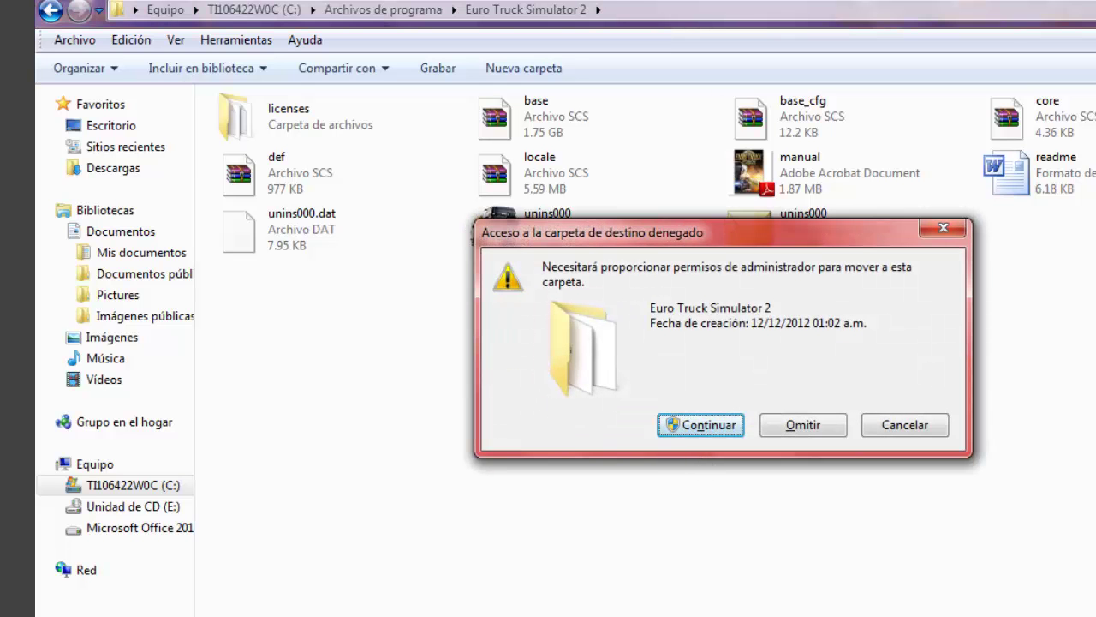
# - Return to the note and add the line "dice que si propocionan no se que cosa, le dan CONTINUAR"
pyautogui.hotkey('alt', 'Tab')
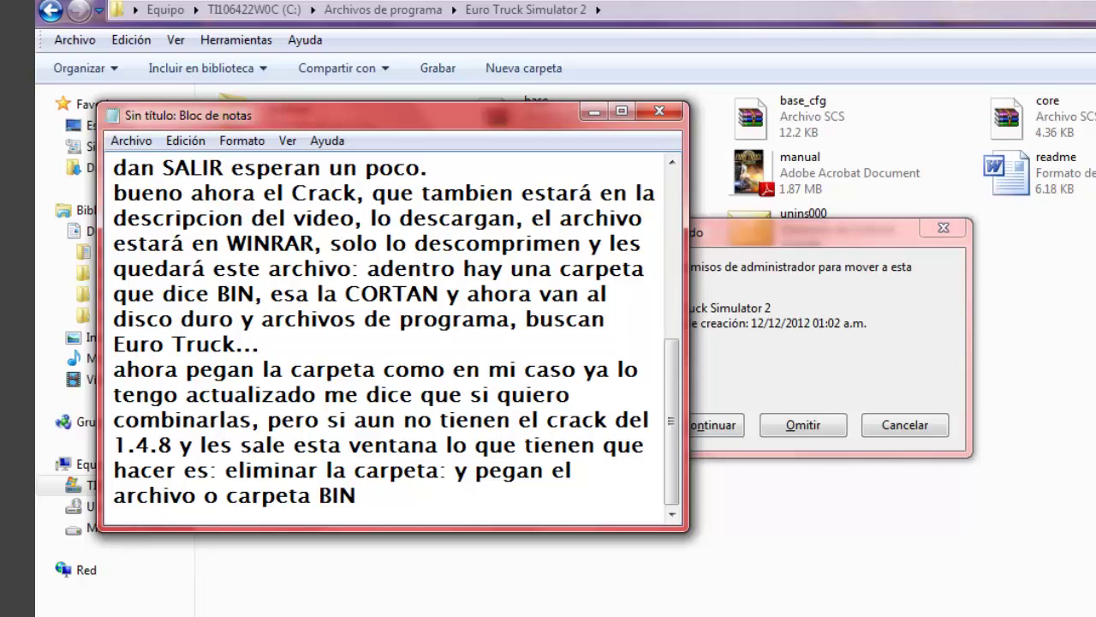
pyautogui.press('Return')
pyautogui.write('dice que ')
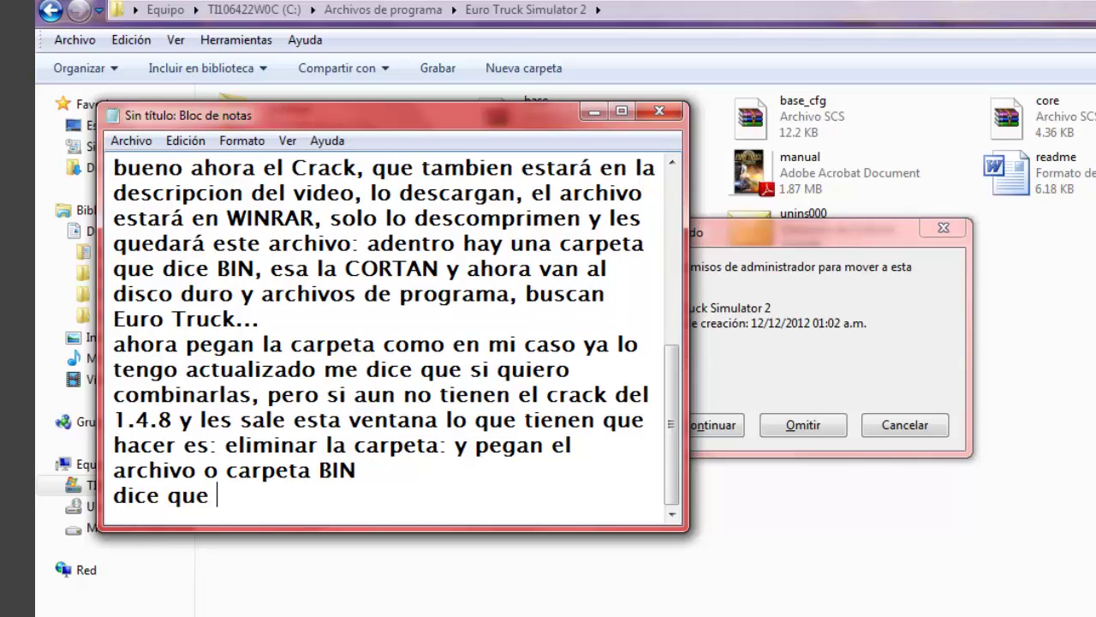
pyautogui.write('si propoc')
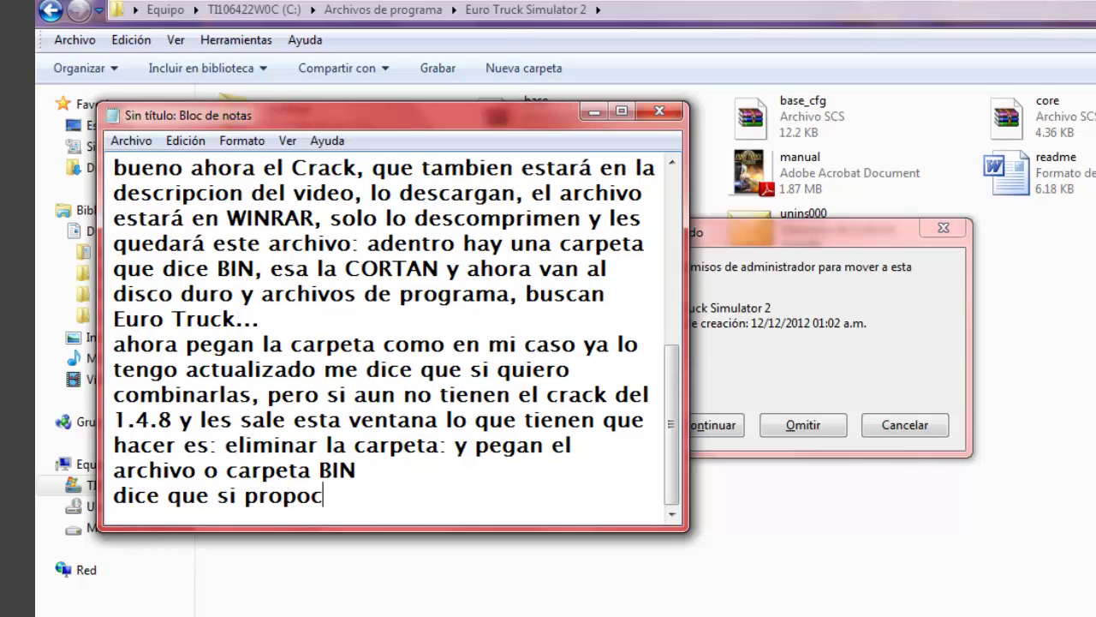
pyautogui.write('ionan no se ')
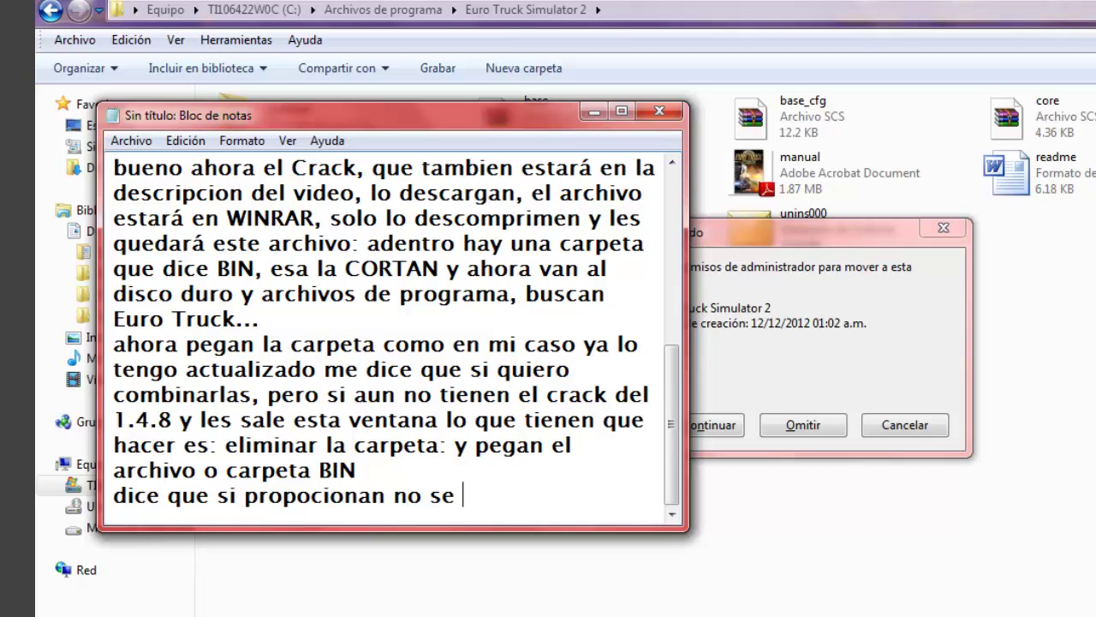
pyautogui.write('que cosa, le d')
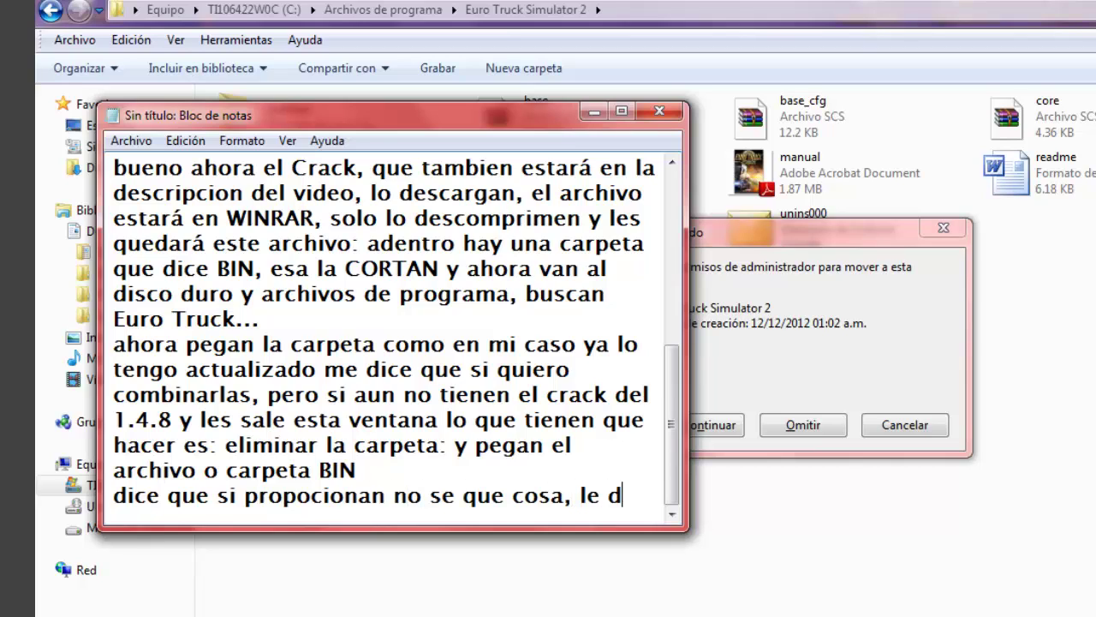
pyautogui.write('an CONTINUAR')
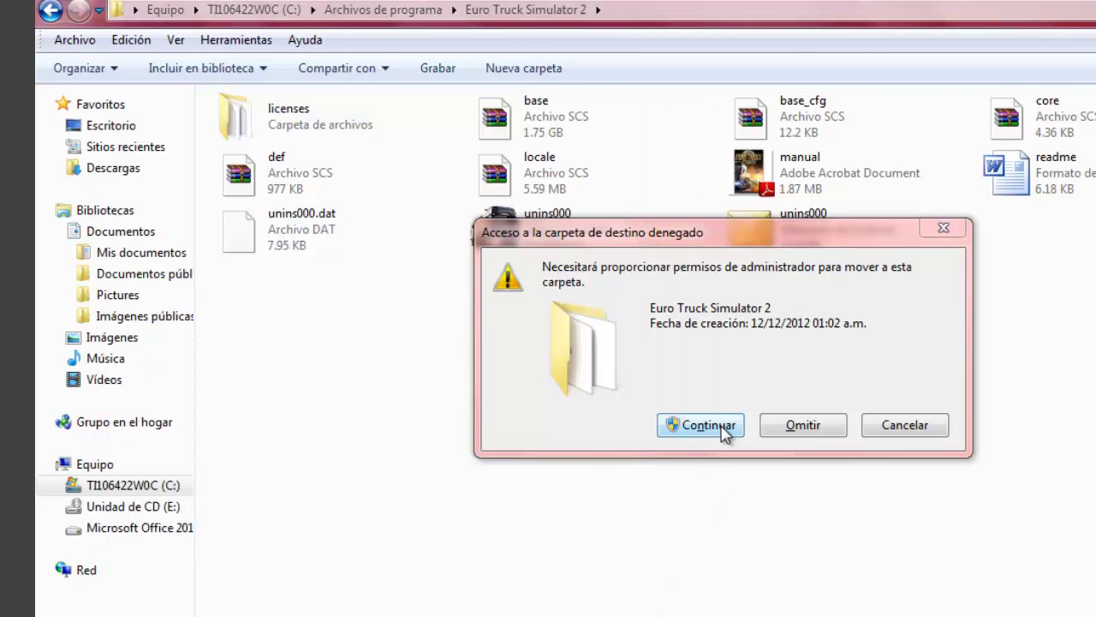
# - Allow the bin folder move with administrator permission, inspect its win_x86 subfolder, and go back to Archivos de programa
pyautogui.click(724, 424)
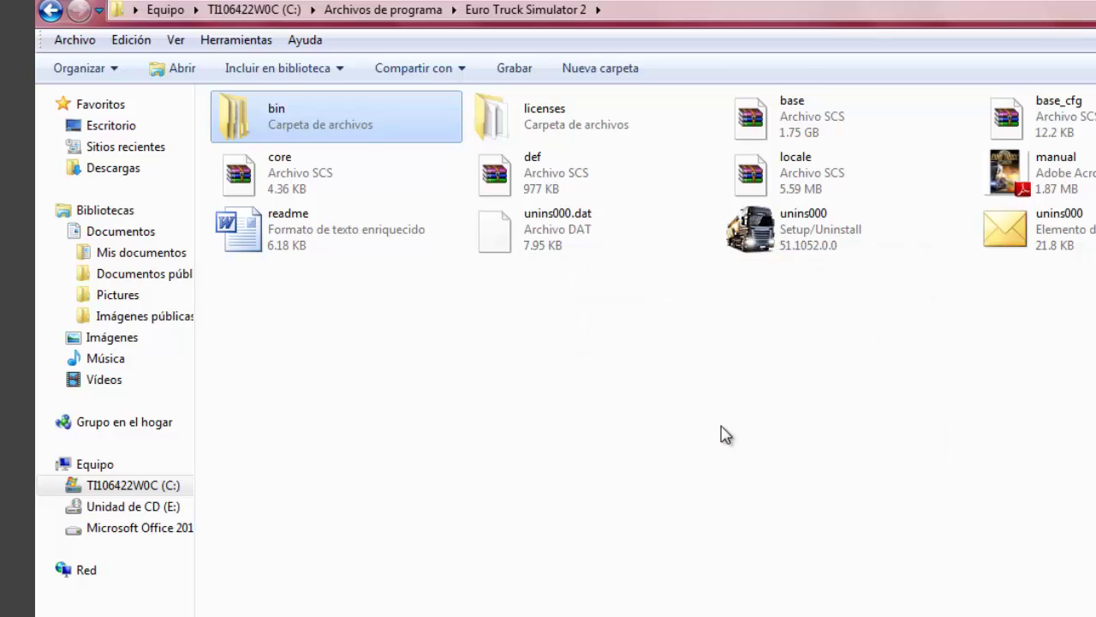
pyautogui.click(720, 435)
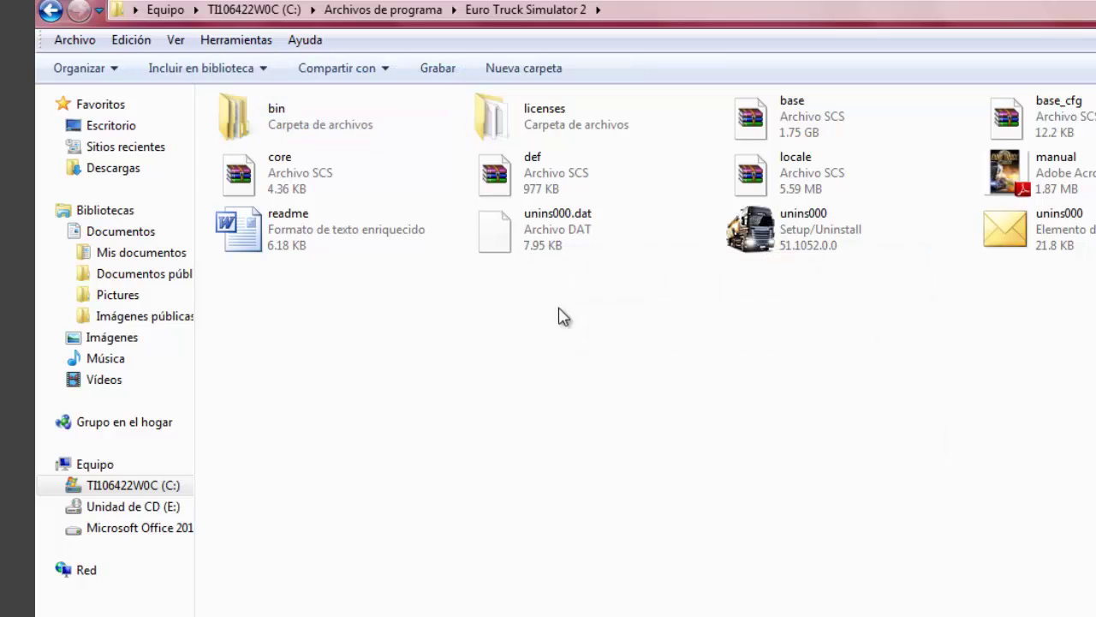
pyautogui.doubleClick(376, 143)
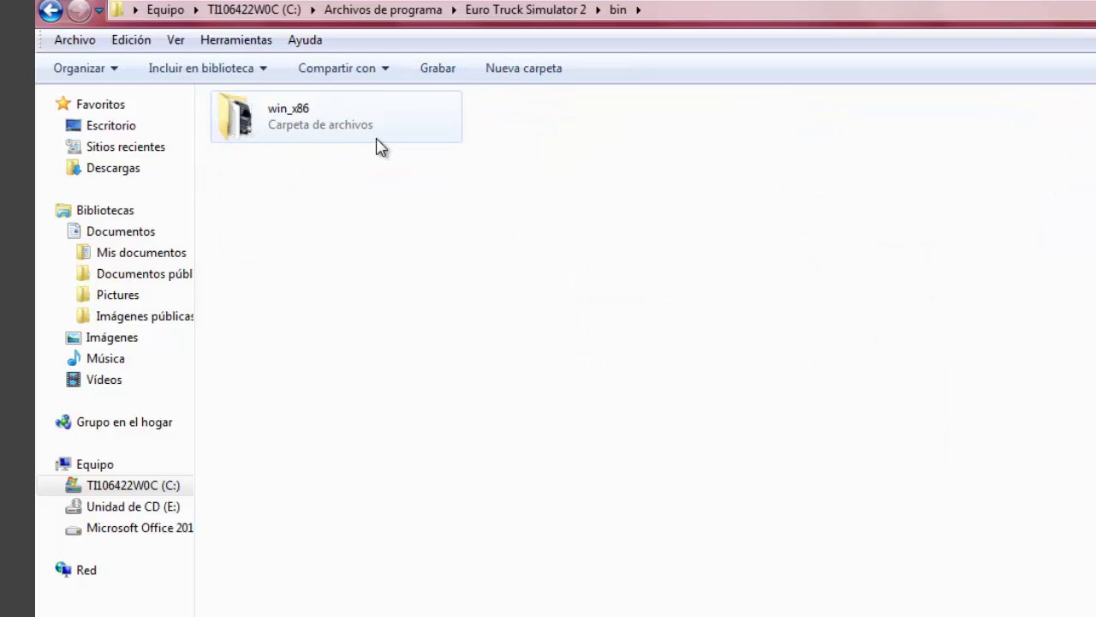
pyautogui.doubleClick(379, 144)
pyautogui.click(555, 11)
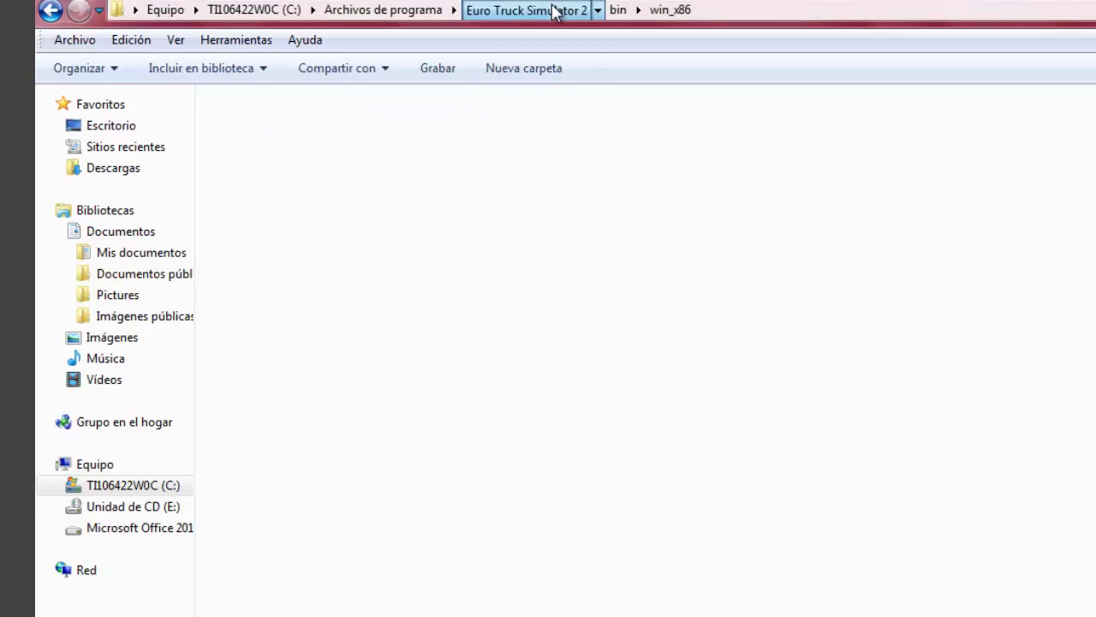
pyautogui.click(392, 10)
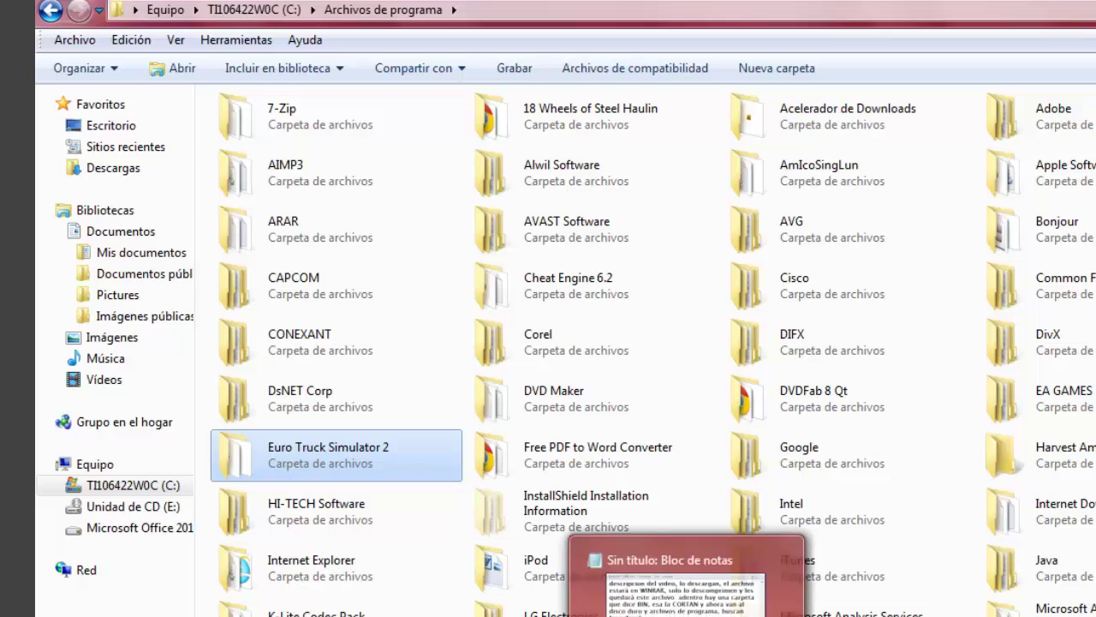
# - Return to the note and, after a blank line, add "ahora sólo inician el juego y se asseguran que si se haya actualizado asi"
pyautogui.click(613, 600)
pyautogui.press('Return')
pyautogui.press('Return')
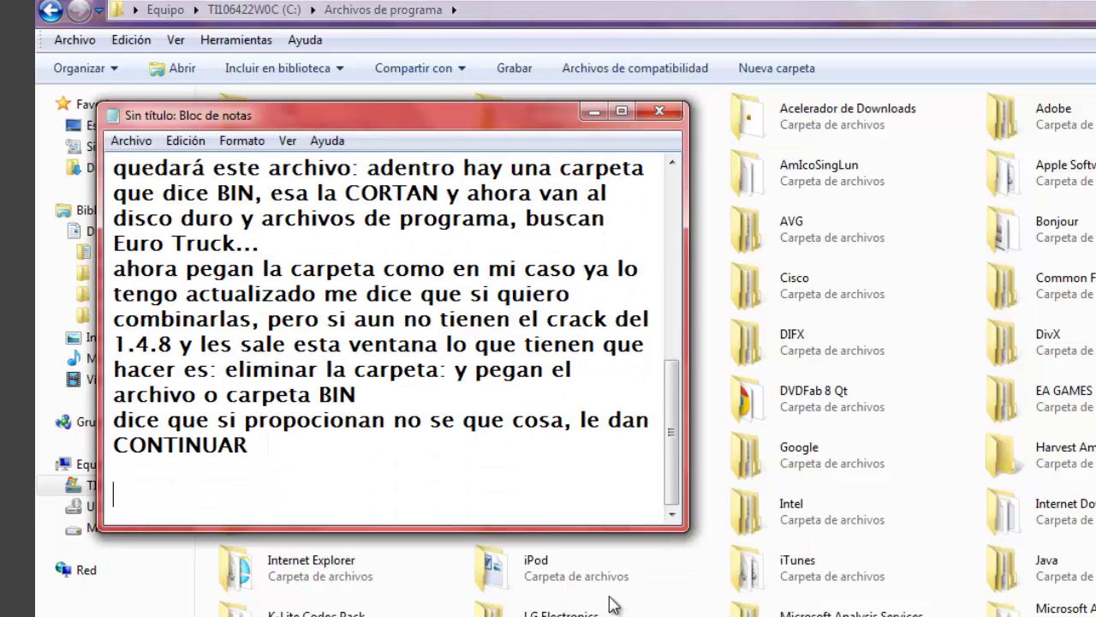
pyautogui.write('ahora s')
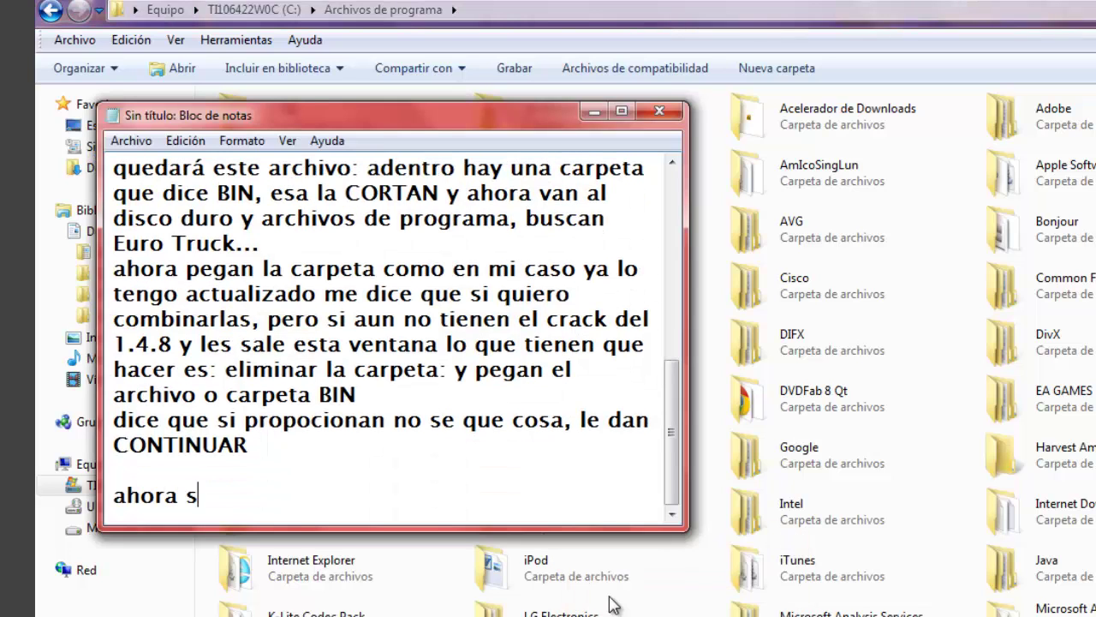
pyautogui.write('ólo iniv')
pyautogui.press('BackSpace')
pyautogui.press('BackSpace')
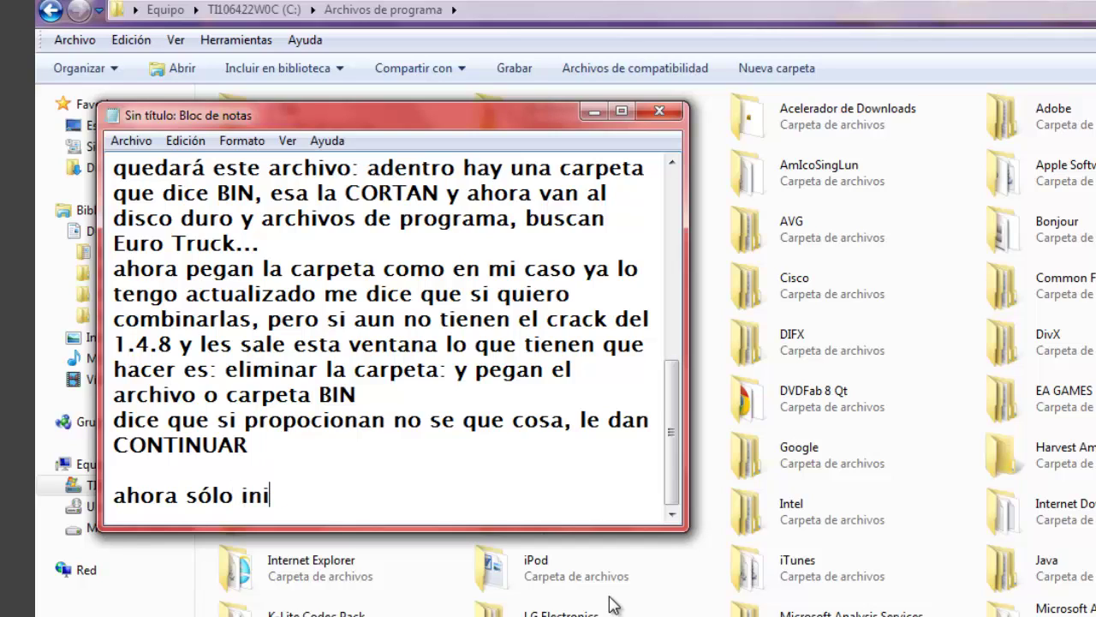
pyautogui.write('ician el jue')
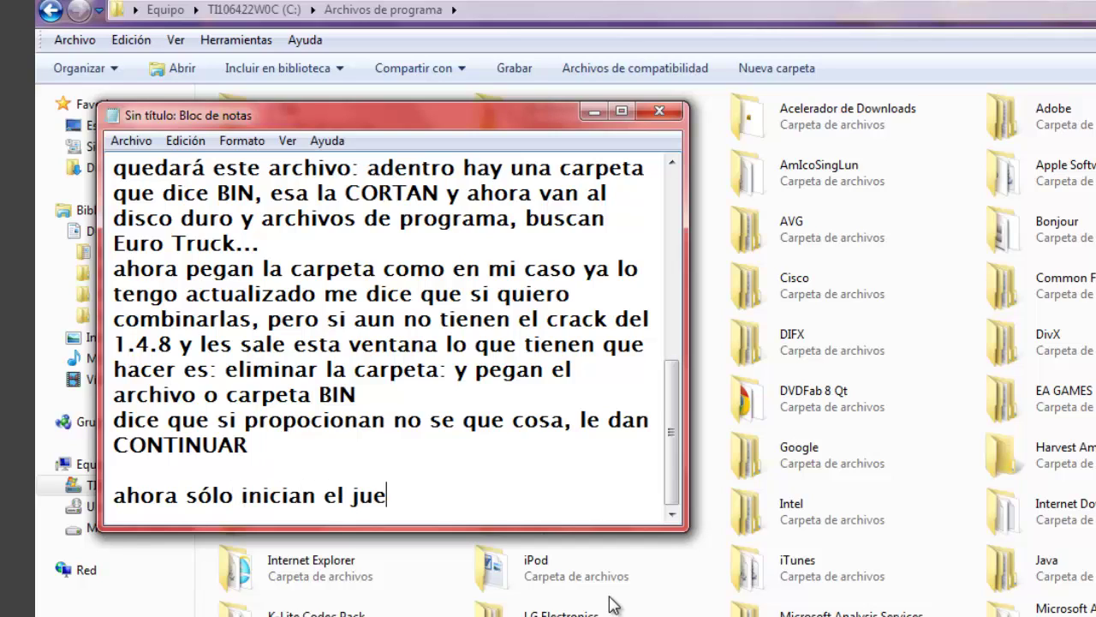
pyautogui.write('go y se asseg')
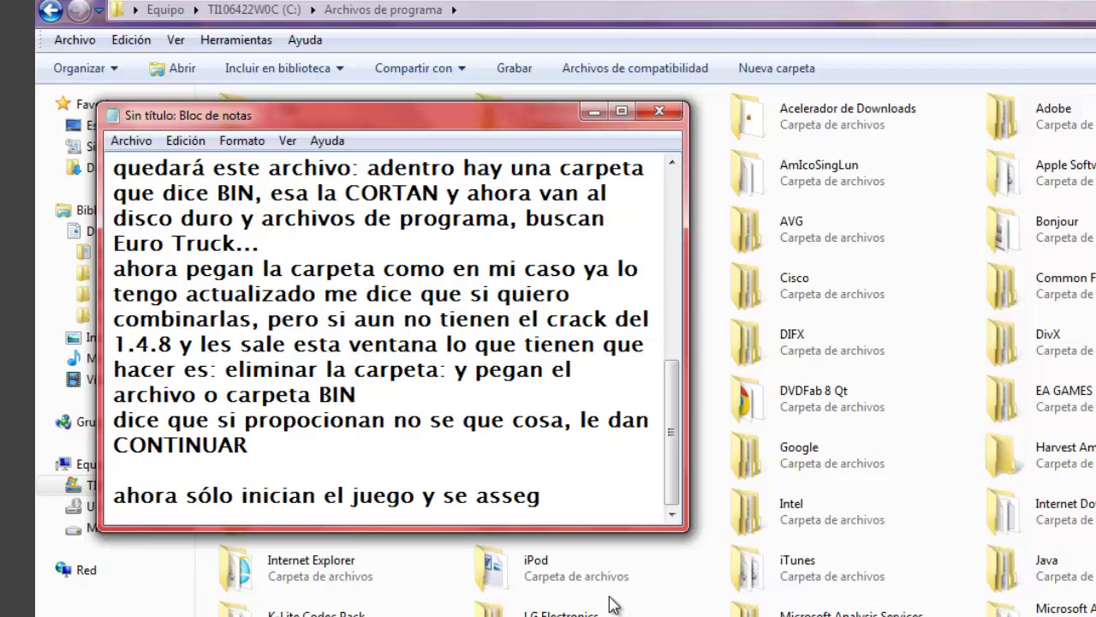
pyautogui.write('uran que si s')
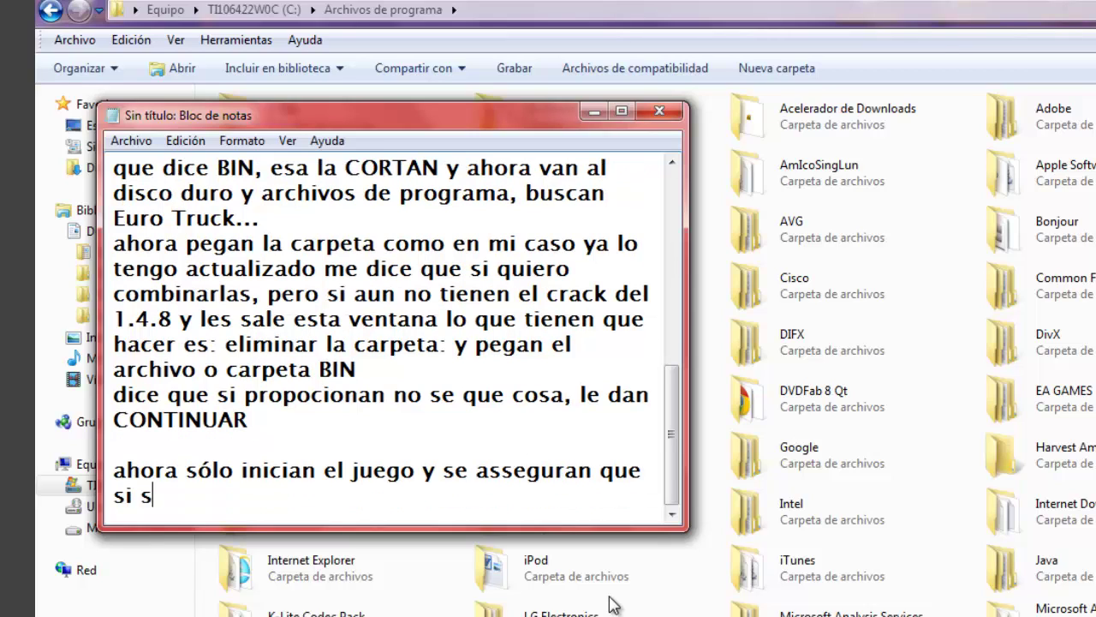
pyautogui.write('e haya actu')
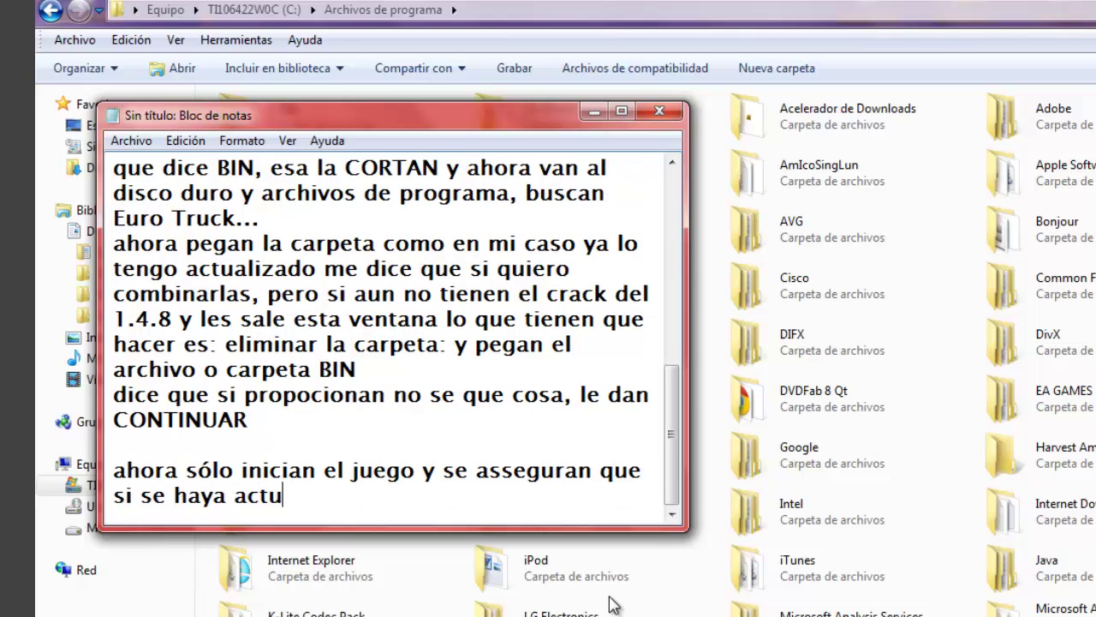
pyautogui.write('li')
pyautogui.press('BackSpace')
pyautogui.press('BackSpace')
pyautogui.write('alizado')
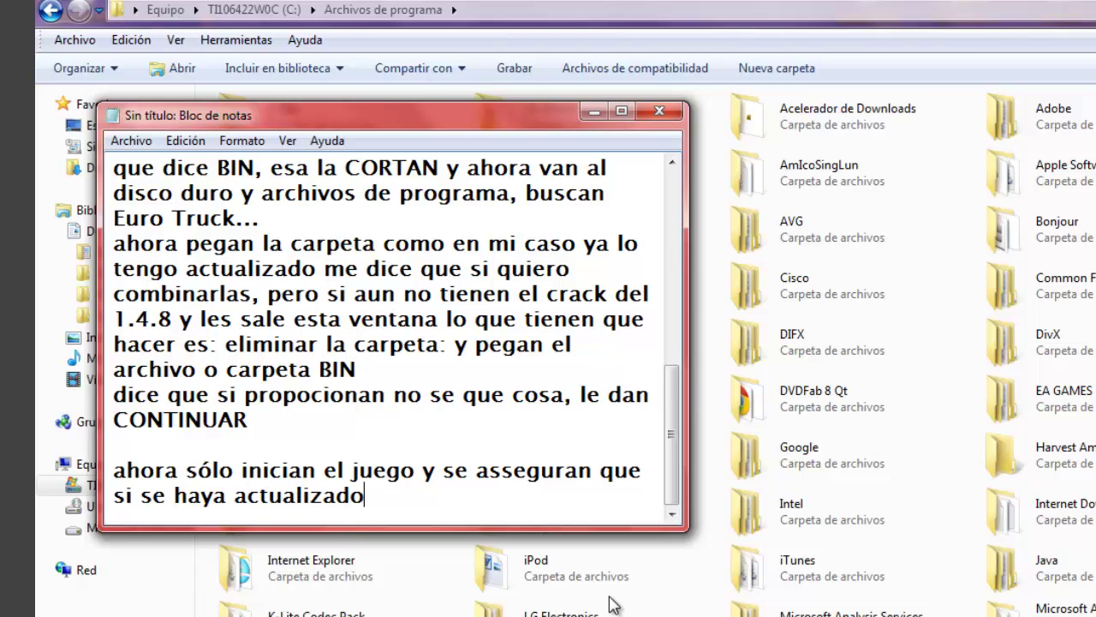
pyautogui.write(' asi')
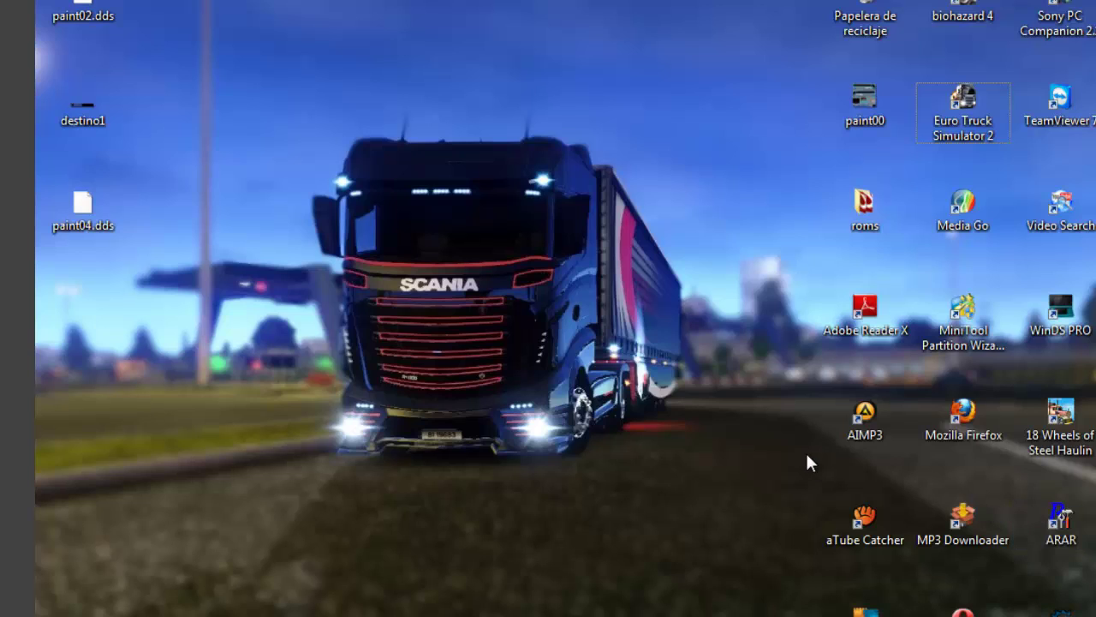
# - Launch Euro Truck Simulator 2 from its desktop shortcut
pyautogui.doubleClick(963, 107)
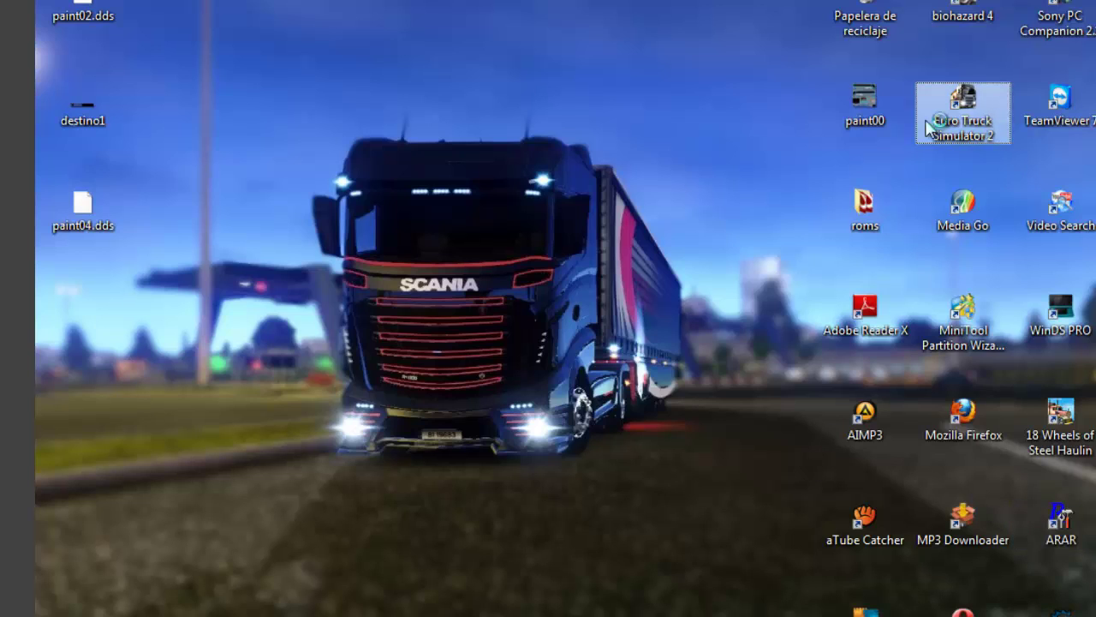